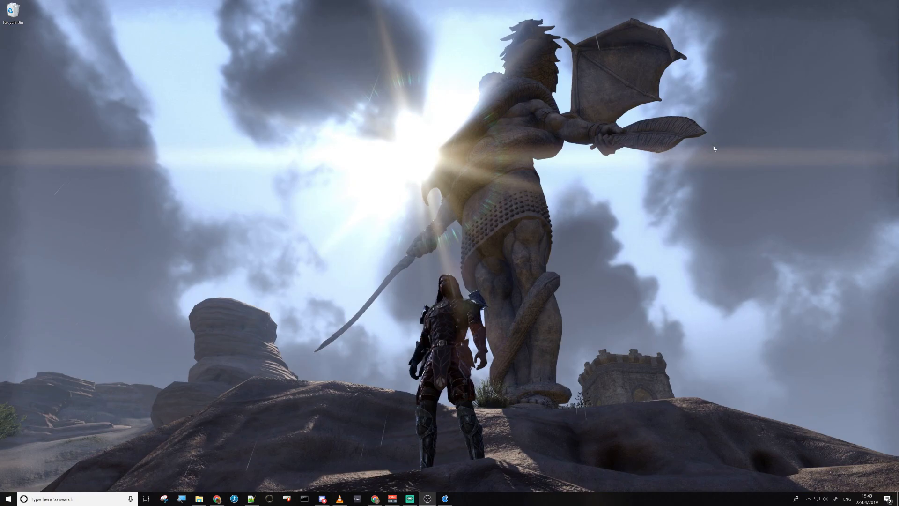
- Switch to Chrome and review VB-Audio's pages for Virtual Audio Cable, Voicemeeter Banana and Voicemeeter Potato
{"action": "left_click", "coordinate": [375, 499]}
{"action": "left_click", "coordinate": [328, 122]}
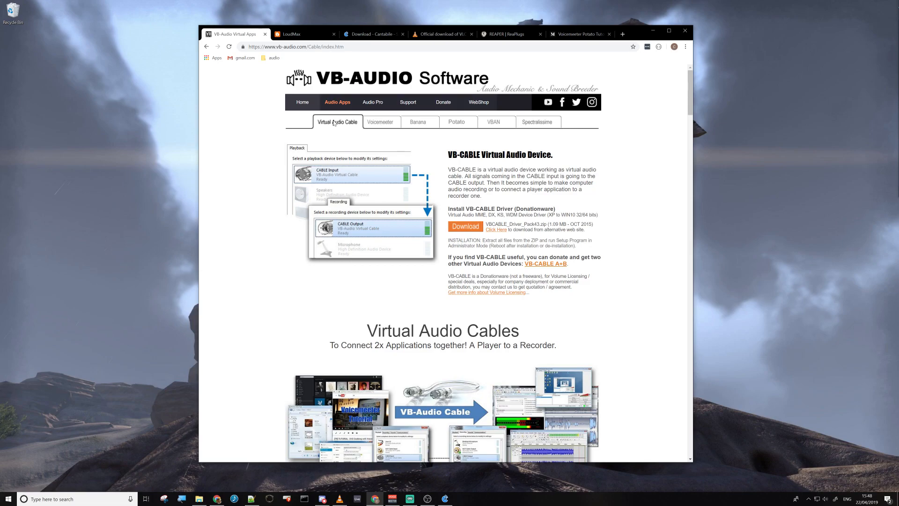
{"action": "left_click", "coordinate": [458, 122]}
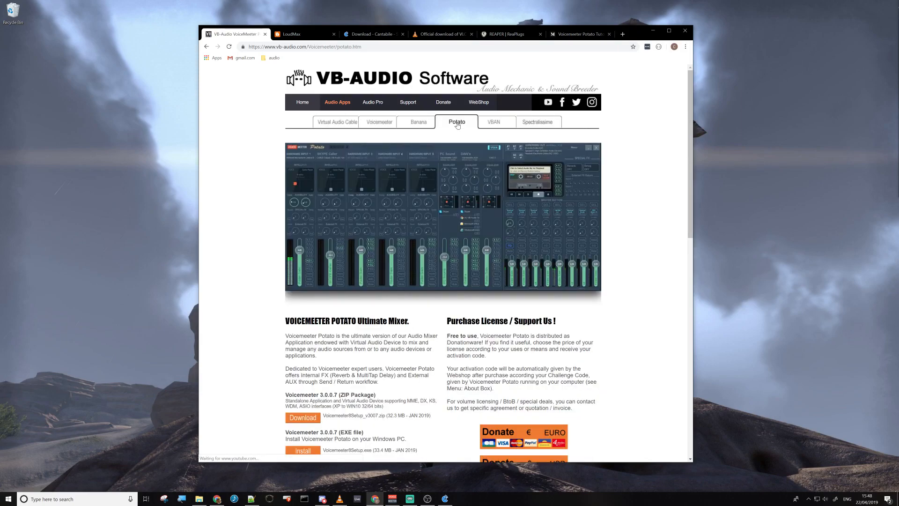
{"action": "left_click", "coordinate": [420, 124]}
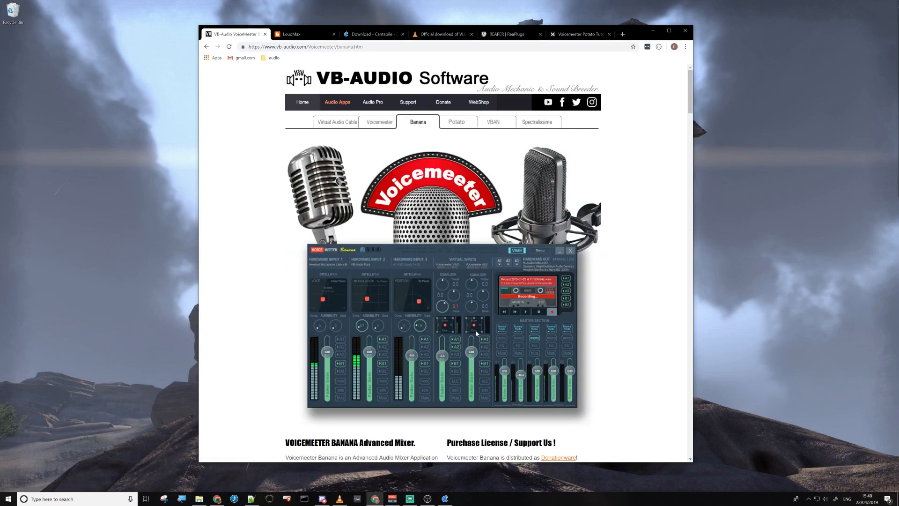
{"action": "left_click", "coordinate": [453, 124]}
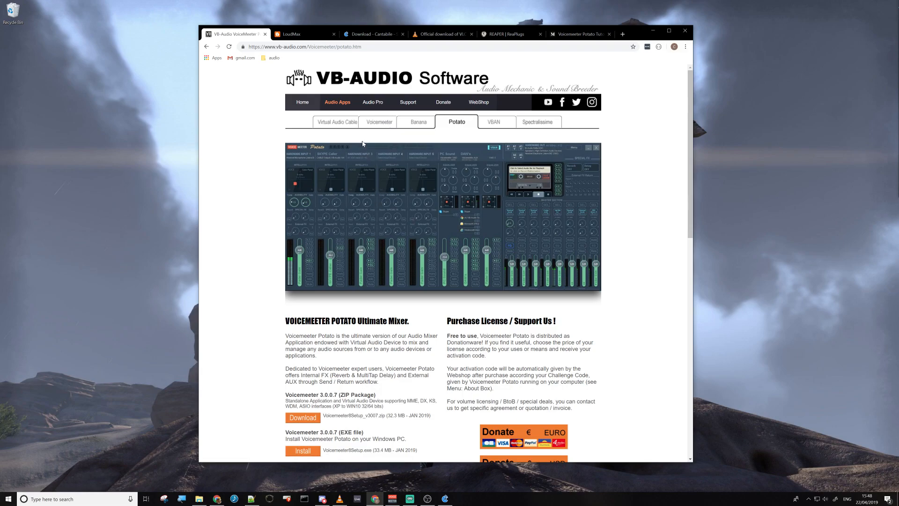
{"action": "left_click", "coordinate": [338, 124]}
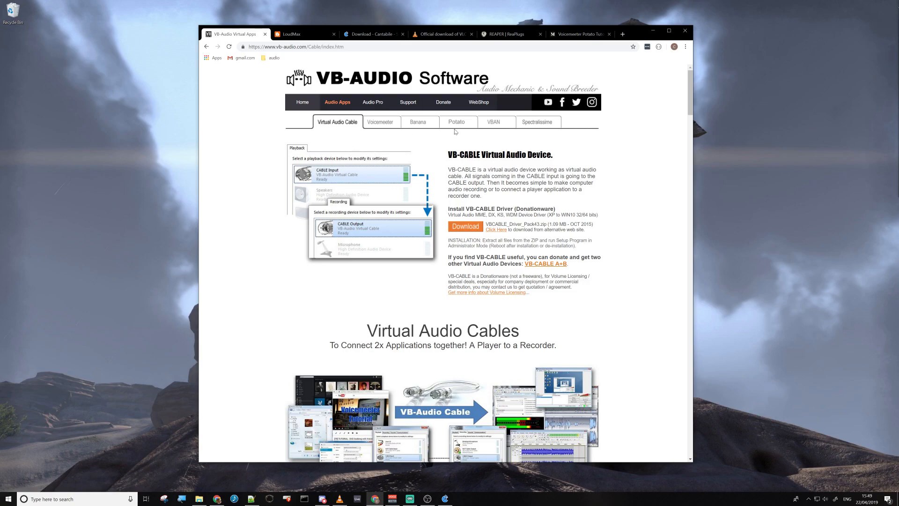
- Look over the web pages for the LoudMax plugin, the Cantabile VST host and VLC media player
{"action": "left_click", "coordinate": [293, 36]}
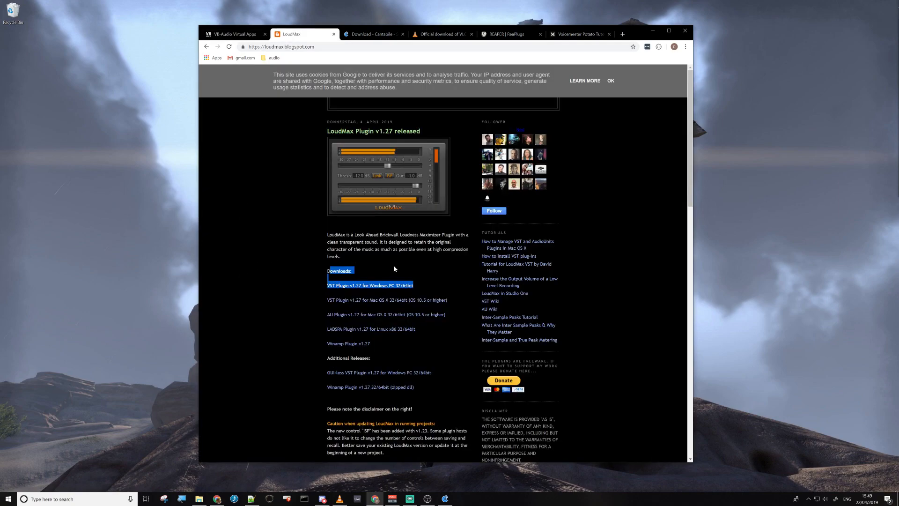
{"action": "left_click", "coordinate": [394, 268]}
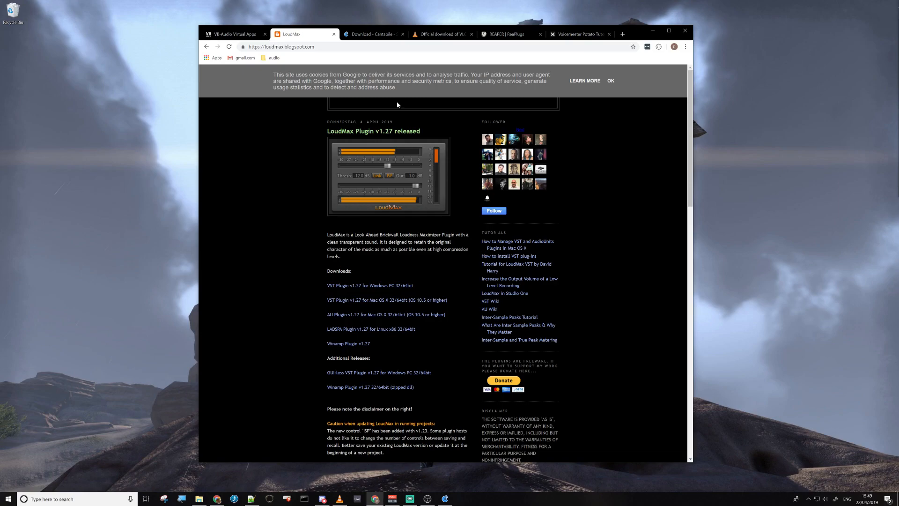
{"action": "left_click", "coordinate": [370, 34]}
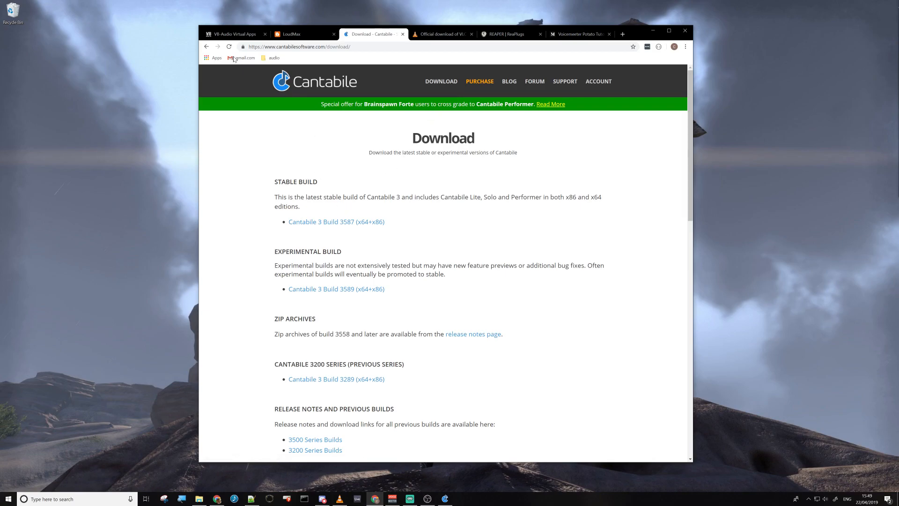
{"action": "left_click", "coordinate": [206, 47]}
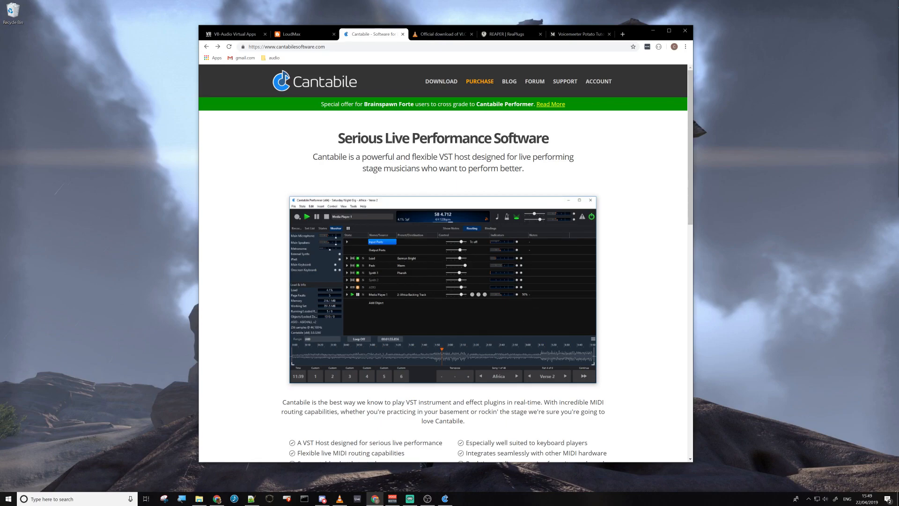
{"action": "left_click", "coordinate": [447, 35]}
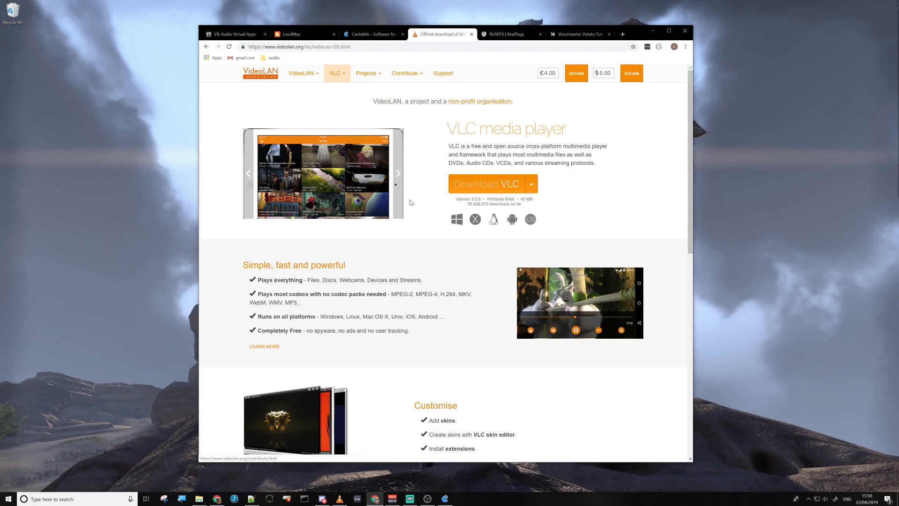
- Examine the ReaPlugs VST FX Suite page, reading through the tour of its plugins and returning to the download section
{"action": "left_click", "coordinate": [511, 36]}
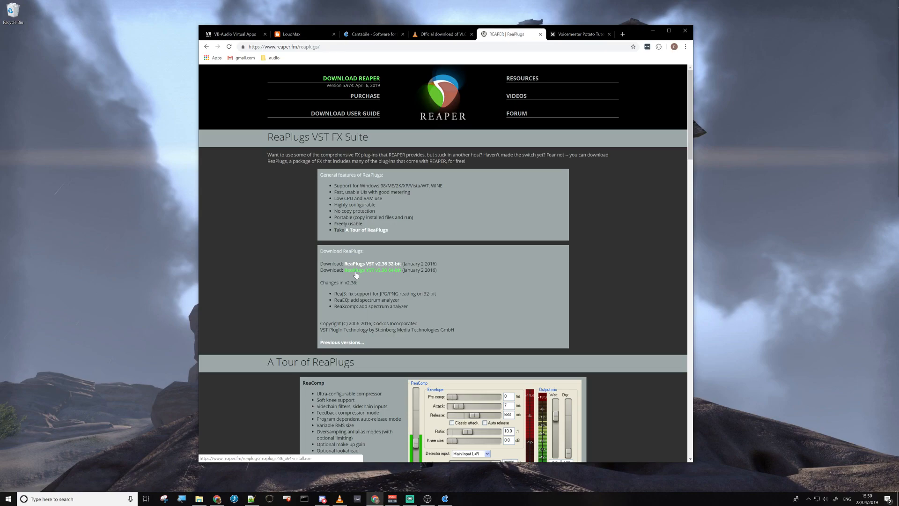
{"action": "scroll", "coordinate": [356, 275], "scroll_direction": "down", "scroll_amount": 5}
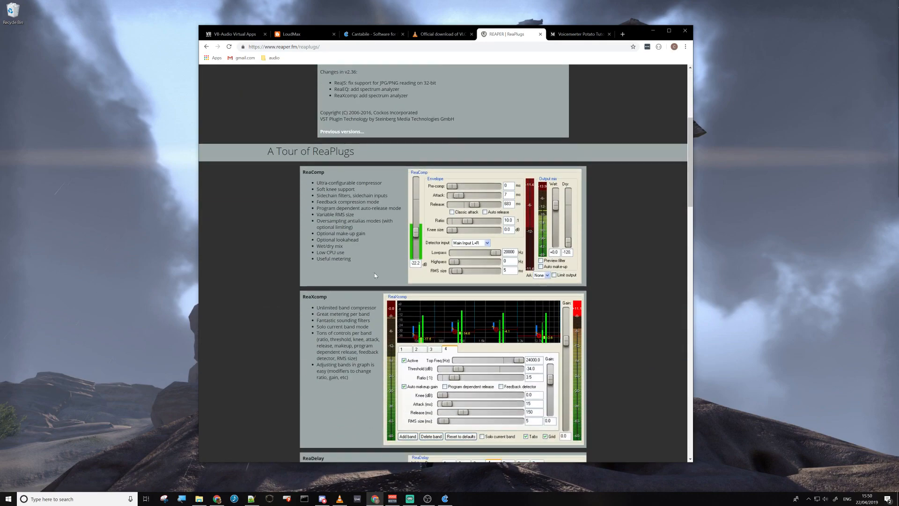
{"action": "scroll", "coordinate": [339, 270], "scroll_direction": "down", "scroll_amount": 3}
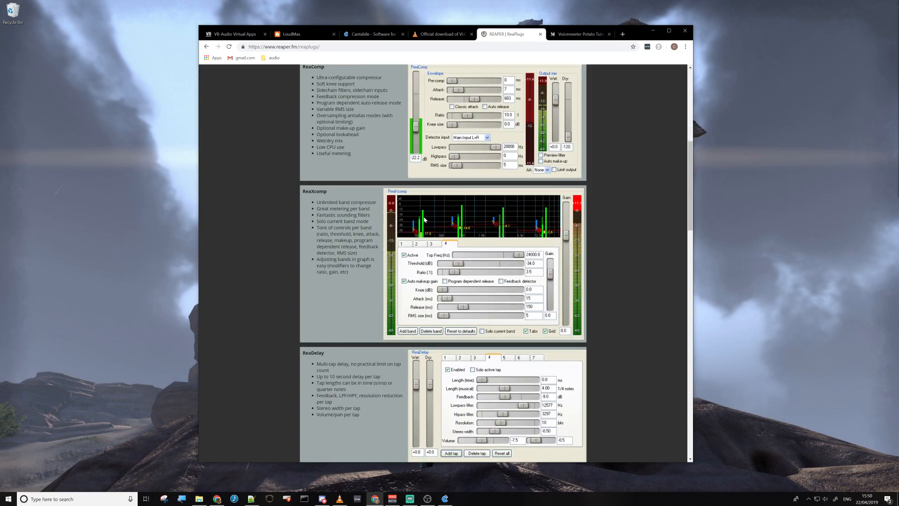
{"action": "scroll", "coordinate": [339, 271], "scroll_direction": "down", "scroll_amount": 3}
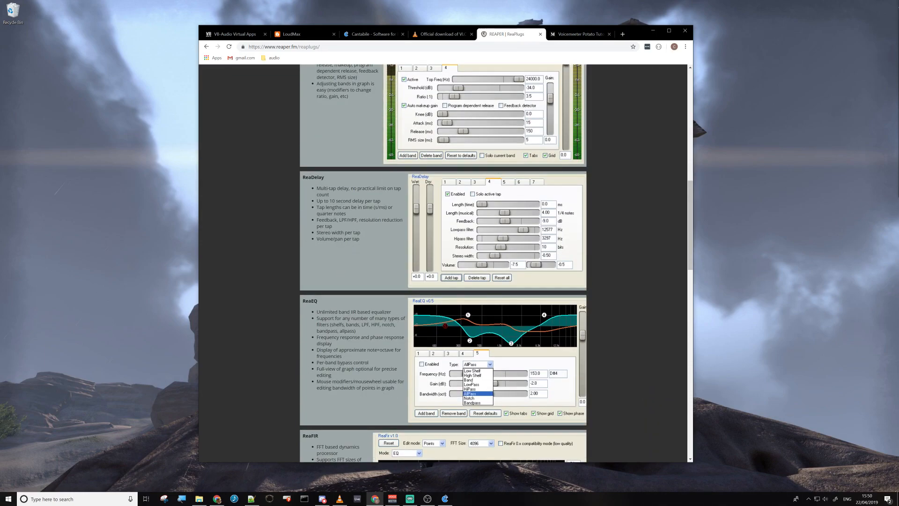
{"action": "scroll", "coordinate": [330, 283], "scroll_direction": "down", "scroll_amount": 3}
{"action": "scroll", "coordinate": [329, 287], "scroll_direction": "down", "scroll_amount": 2}
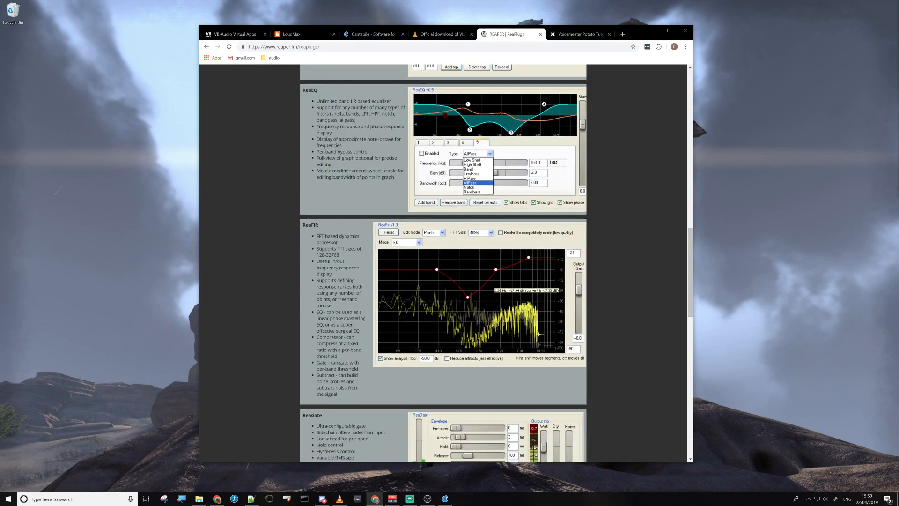
{"action": "scroll", "coordinate": [355, 204], "scroll_direction": "down", "scroll_amount": 3}
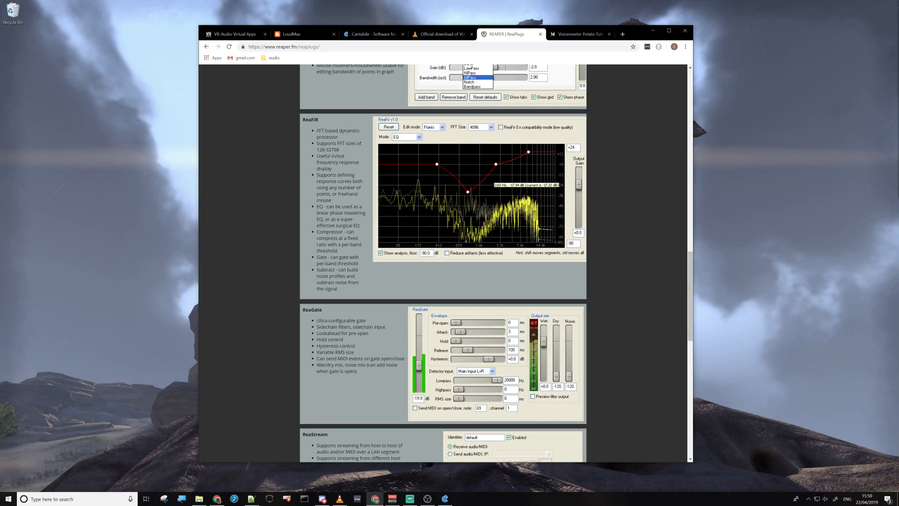
{"action": "scroll", "coordinate": [359, 246], "scroll_direction": "down", "scroll_amount": 3}
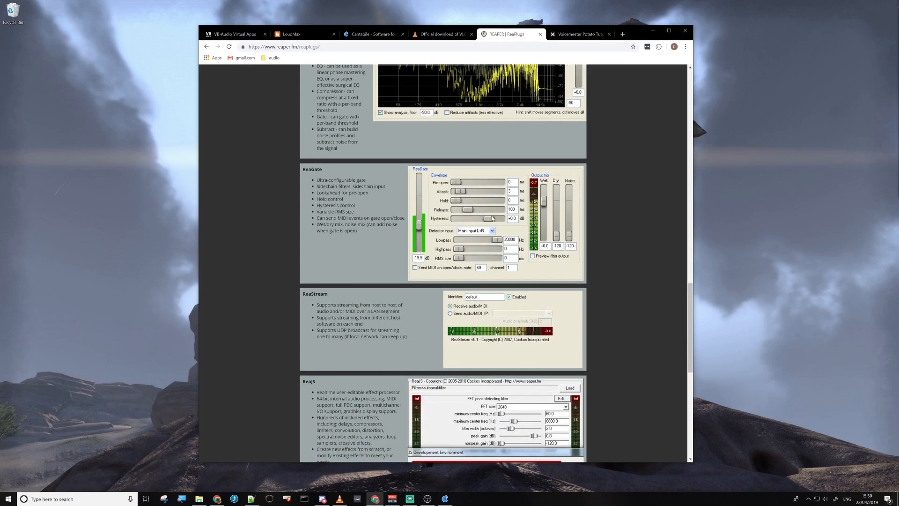
{"action": "scroll", "coordinate": [492, 219], "scroll_direction": "down", "scroll_amount": 4}
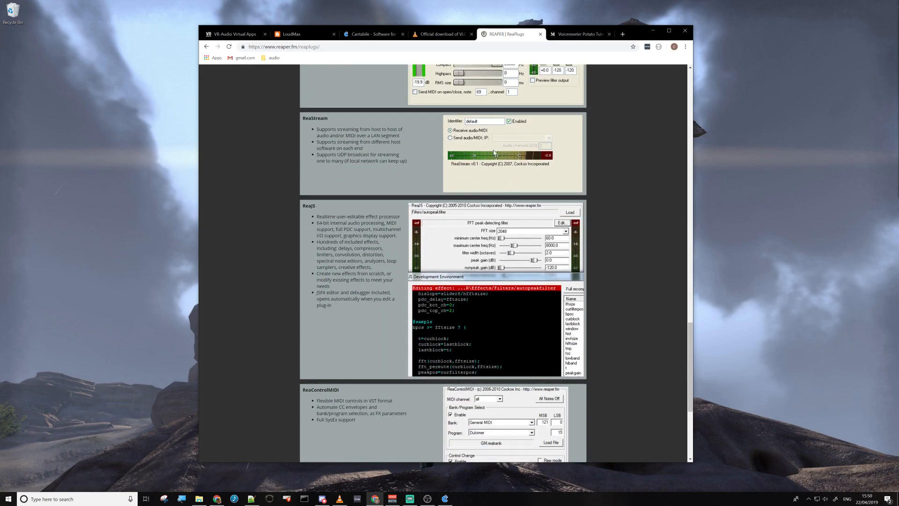
{"action": "scroll", "coordinate": [443, 248], "scroll_direction": "down", "scroll_amount": 4}
{"action": "scroll", "coordinate": [440, 281], "scroll_direction": "up", "scroll_amount": 20}
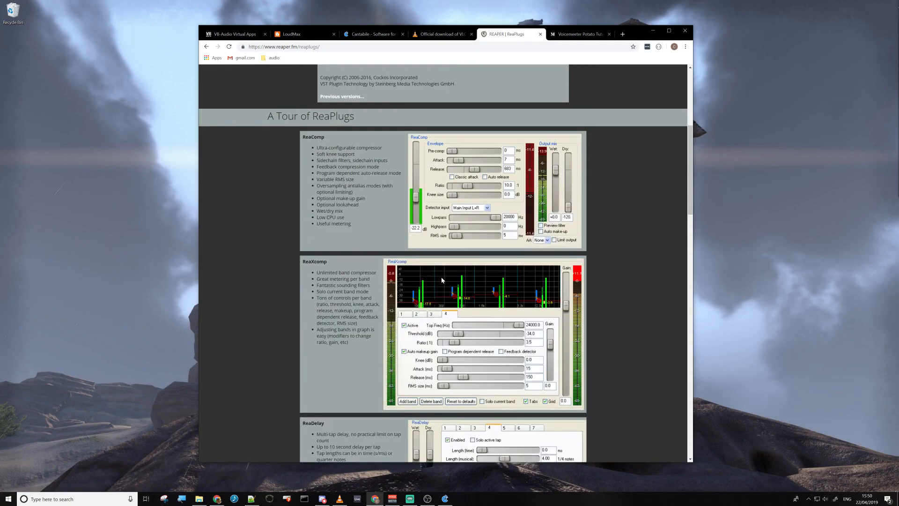
{"action": "scroll", "coordinate": [441, 277], "scroll_direction": "up", "scroll_amount": 5}
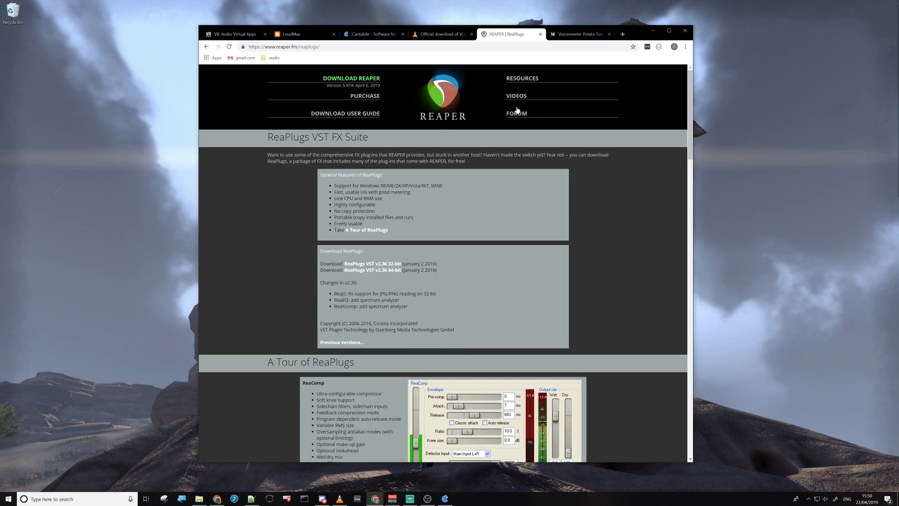
- View the Voicemeeter Potato Tutorial article on Medium and highlight its title
{"action": "left_click", "coordinate": [577, 36]}
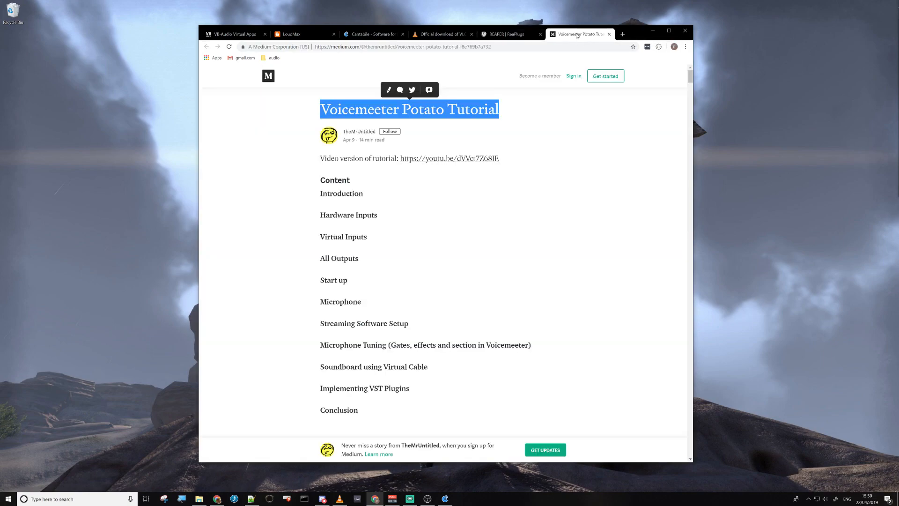
{"action": "left_click", "coordinate": [486, 199]}
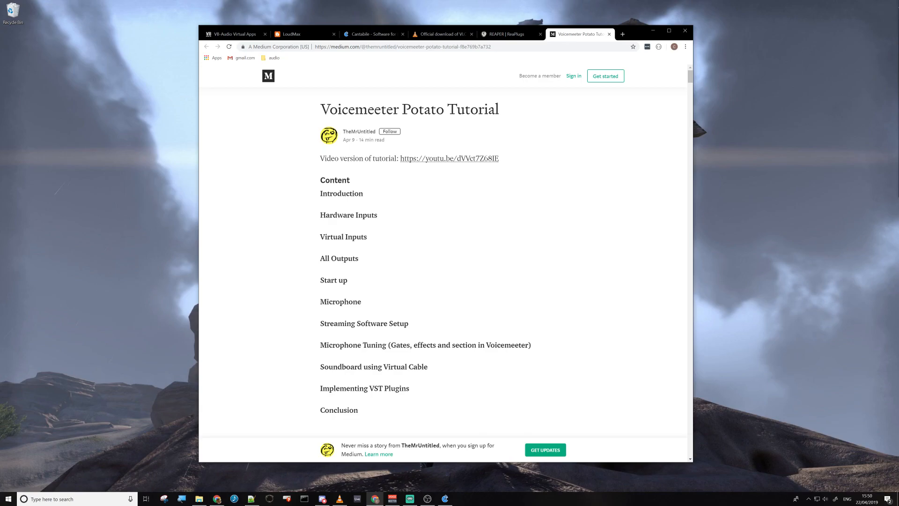
{"action": "left_click_drag", "start_coordinate": [321, 110], "coordinate": [500, 113]}
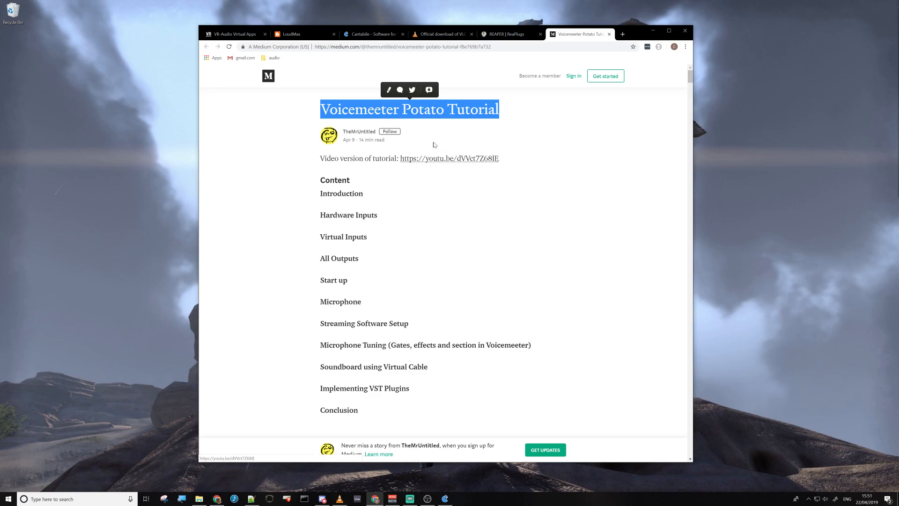
- Revisit the Voicemeeter Potato and LoudMax download pages, ending with the browser minimised
{"action": "left_click", "coordinate": [231, 38]}
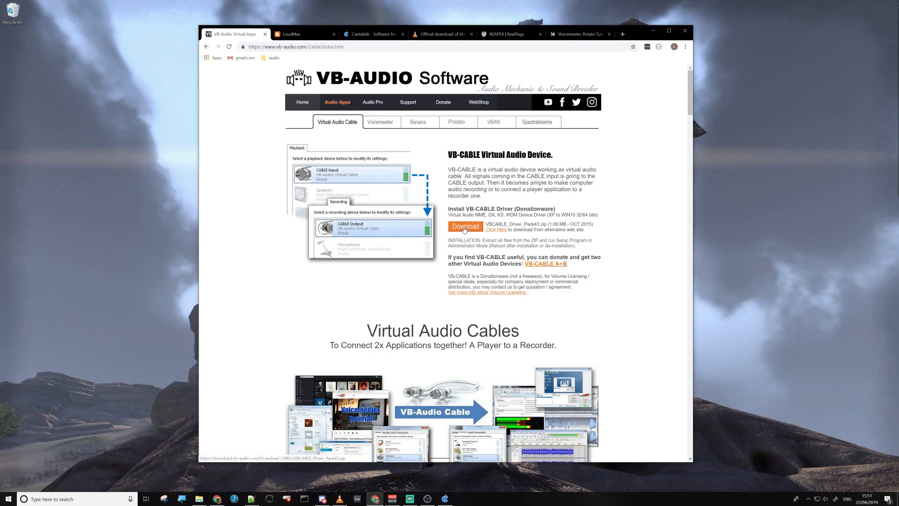
{"action": "left_click", "coordinate": [458, 127]}
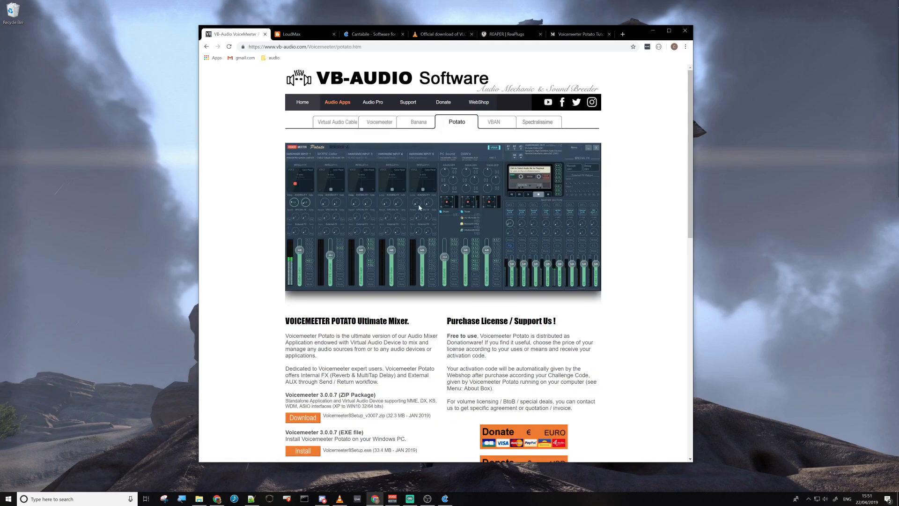
{"action": "left_click", "coordinate": [306, 35]}
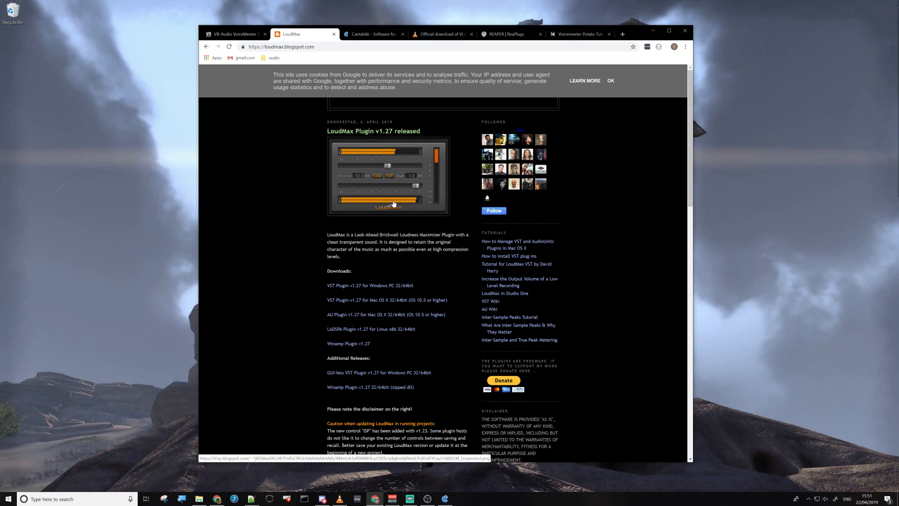
{"action": "left_click", "coordinate": [226, 36]}
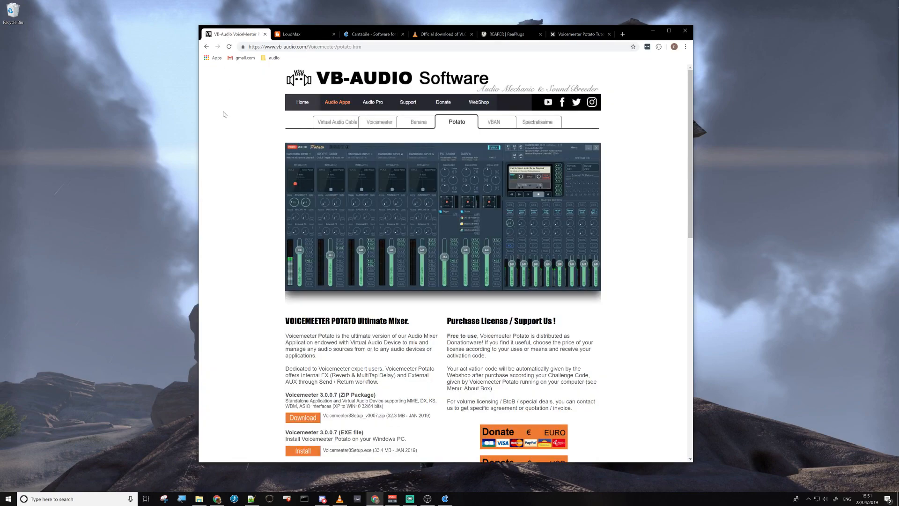
{"action": "left_click", "coordinate": [654, 31]}
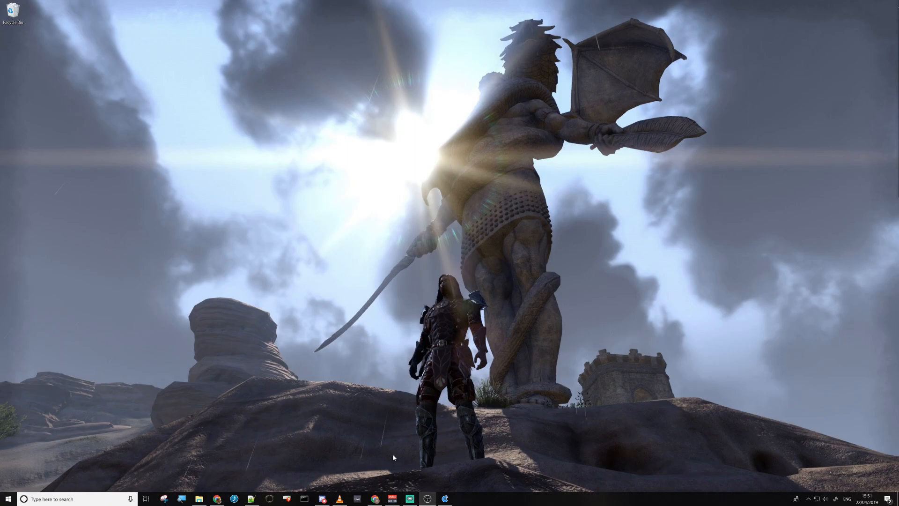
- Bring up Voicemeeter Potato and set hardware output A1 to the MME Focusrite USB device
{"action": "left_click", "coordinate": [392, 499]}
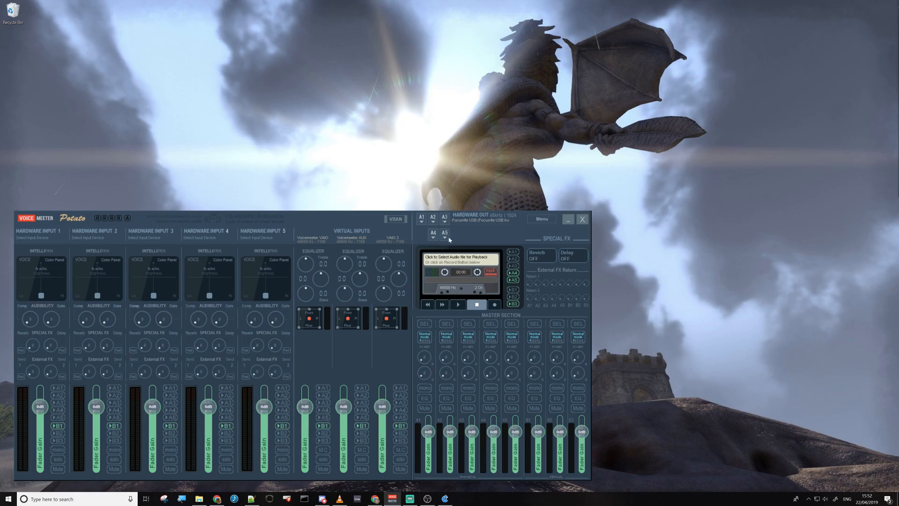
{"action": "left_click", "coordinate": [423, 219]}
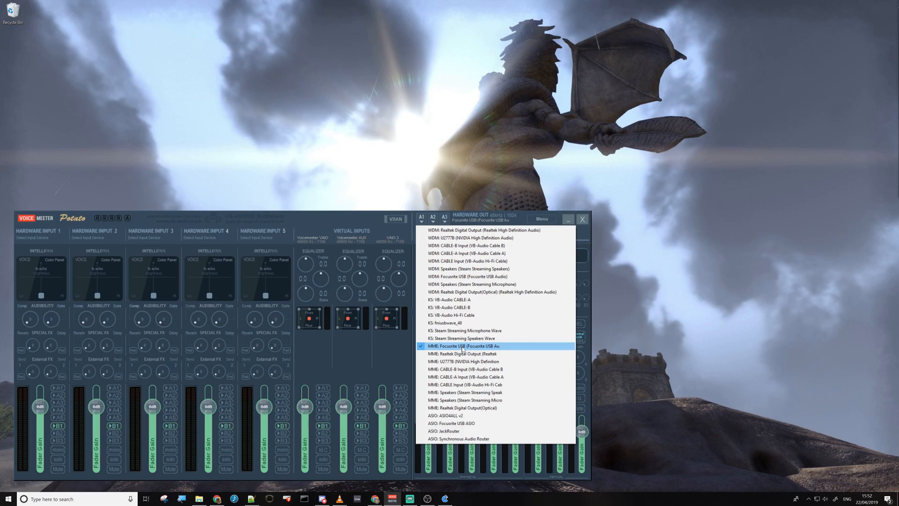
{"action": "left_click", "coordinate": [462, 348]}
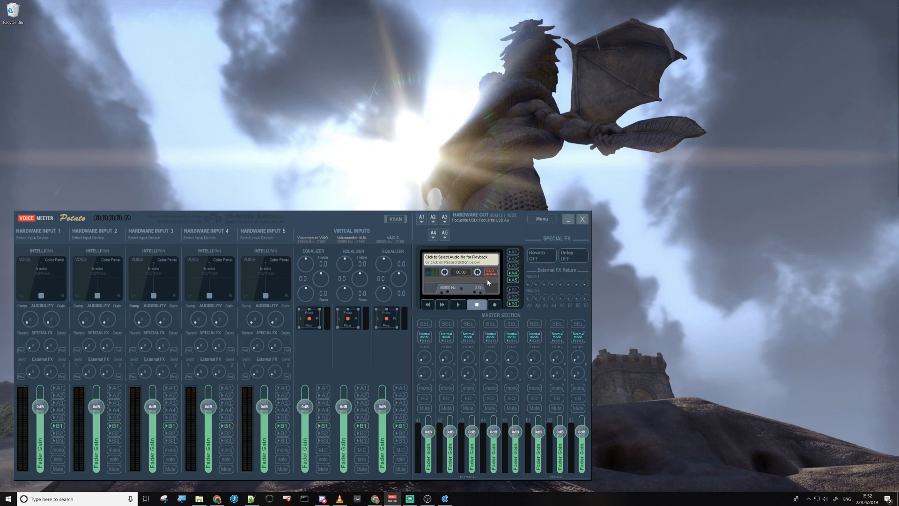
- Rename the Hardware Input 1 strip as "mic"
{"action": "right_click", "coordinate": [38, 230]}
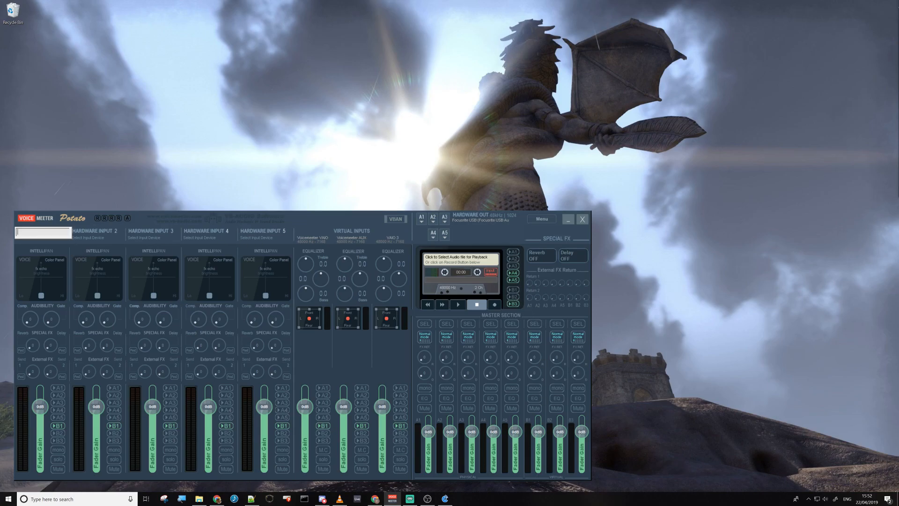
{"action": "left_click", "coordinate": [74, 232]}
{"action": "right_click", "coordinate": [47, 232]}
{"action": "type", "text": "mi"}
{"action": "key", "text": "Return"}
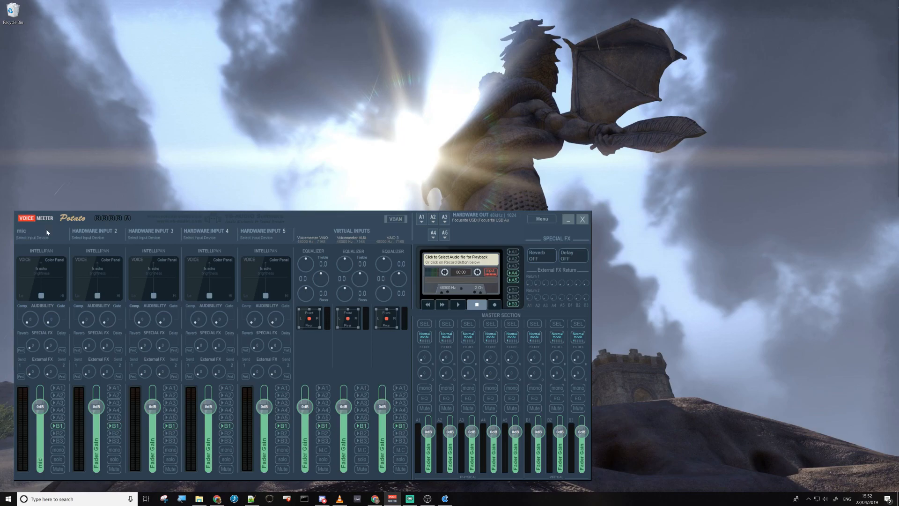
- Rename the Hardware Input 2 strip as "music"
{"action": "right_click", "coordinate": [97, 229]}
{"action": "type", "text": "mu"}
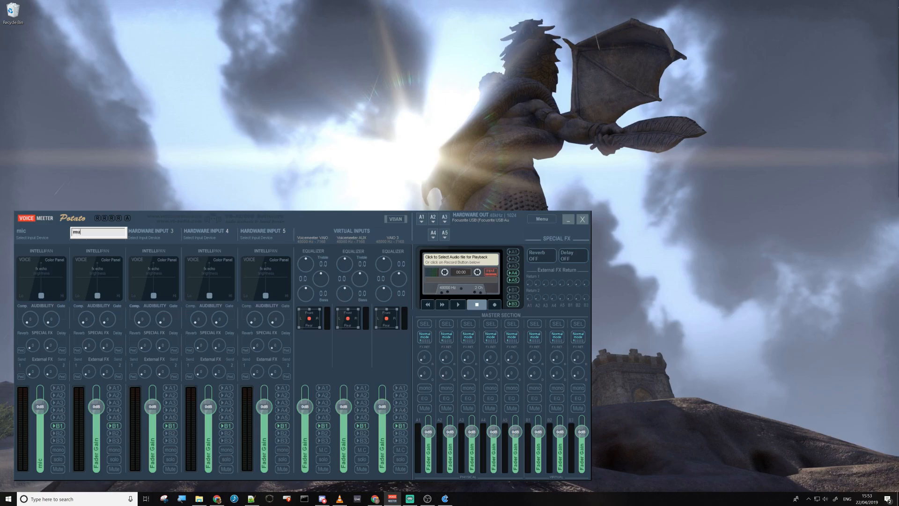
{"action": "type", "text": "cic"}
{"action": "key", "text": "BackSpace"}
{"action": "key", "text": "BackSpace"}
{"action": "type", "text": "ic"}
{"action": "key", "text": "Return"}
- Set the mic strip's input device to MME: Focusrite USB and compare it with the A1 hardware output's device list
{"action": "left_click", "coordinate": [32, 238]}
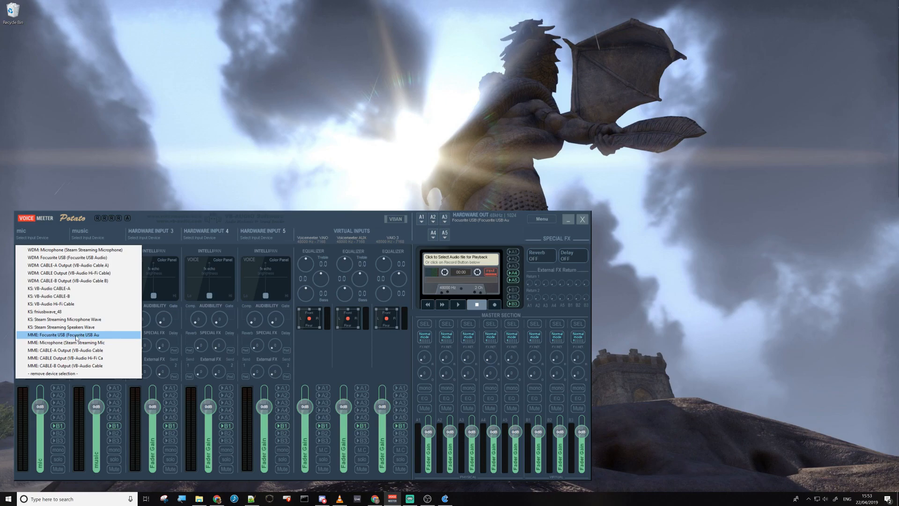
{"action": "left_click", "coordinate": [76, 337]}
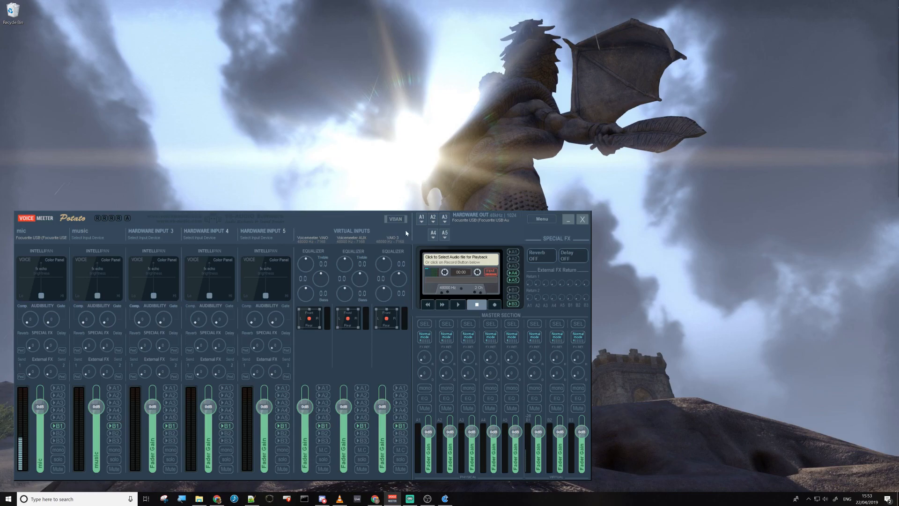
{"action": "left_click", "coordinate": [424, 219]}
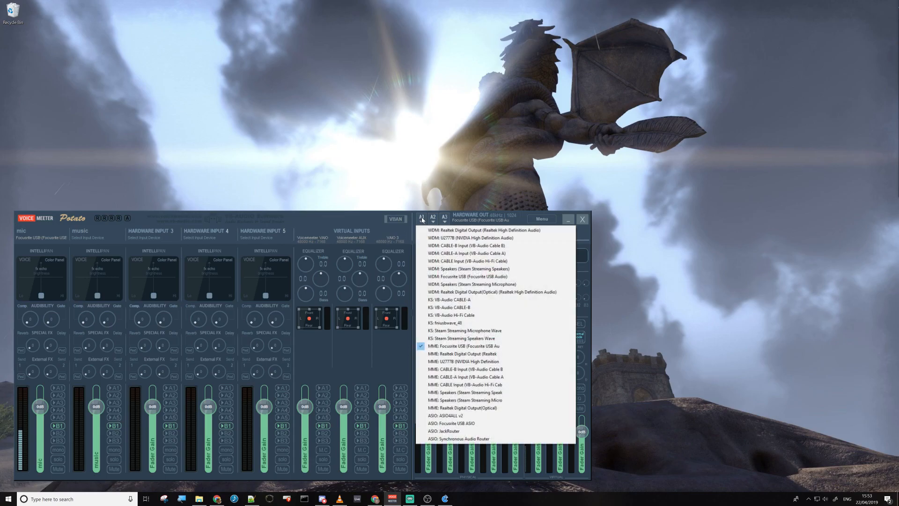
{"action": "left_click", "coordinate": [422, 221]}
{"action": "left_click", "coordinate": [364, 220]}
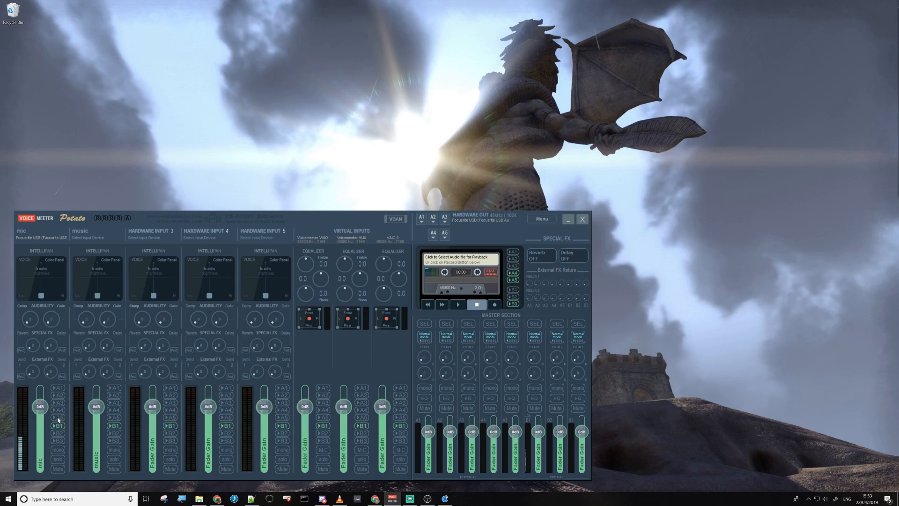
- Try toggling the mic strip's routing to the hardware outputs A1 to A4, leaving those routings switched off
{"action": "left_click", "coordinate": [57, 389]}
{"action": "left_click", "coordinate": [60, 398]}
{"action": "left_click", "coordinate": [58, 402]}
{"action": "left_click", "coordinate": [59, 411]}
{"action": "left_click", "coordinate": [58, 410]}
{"action": "left_click", "coordinate": [58, 403]}
{"action": "left_click", "coordinate": [59, 396]}
- Set the music strip's input device to MME: CABLE Output (VB-Audio Hi-Fi Cable)
{"action": "left_click", "coordinate": [86, 238]}
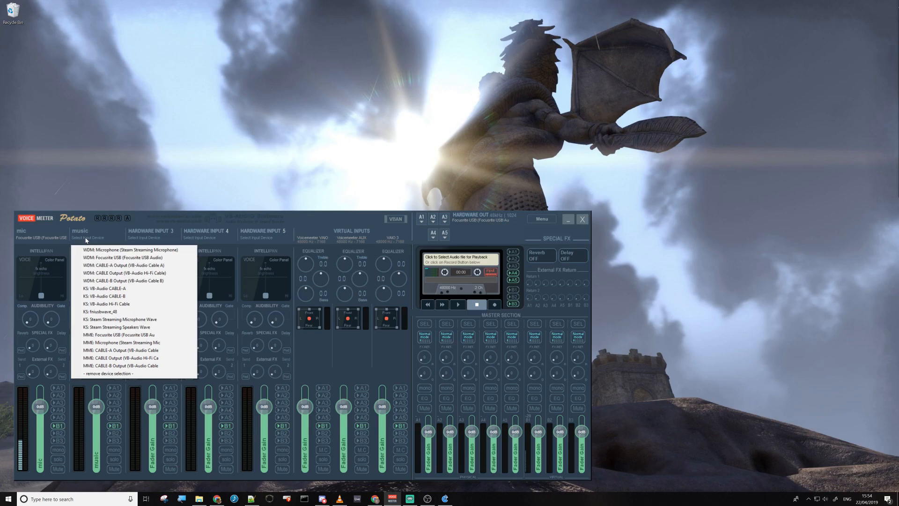
{"action": "left_click", "coordinate": [112, 358]}
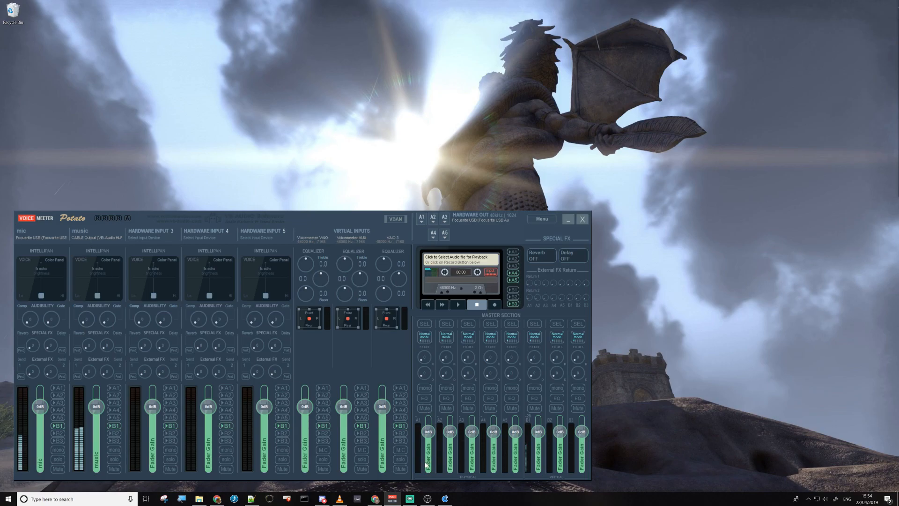
- Switch to VLC media player, check its audio device options, and play Classic FM from the media library
{"action": "mouse_move", "coordinate": [415, 498]}
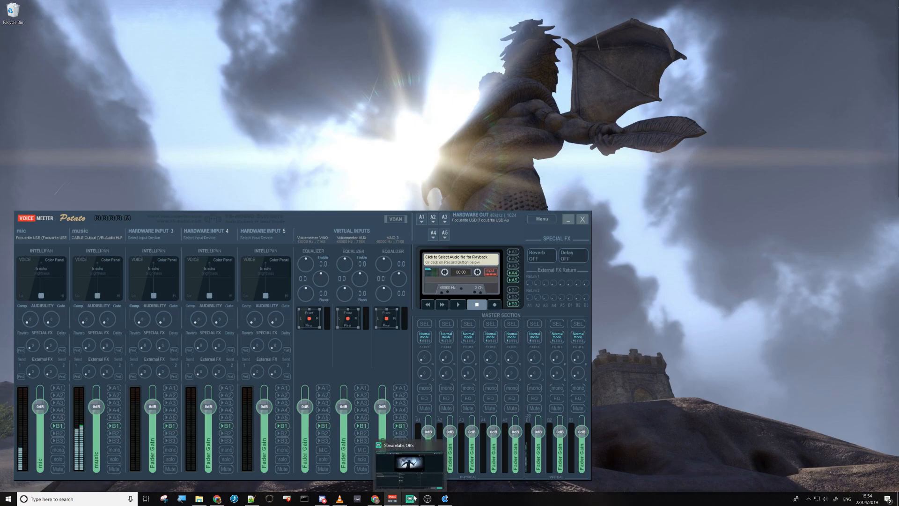
{"action": "left_click", "coordinate": [340, 498]}
{"action": "left_click_drag", "start_coordinate": [679, 310], "coordinate": [429, 297]}
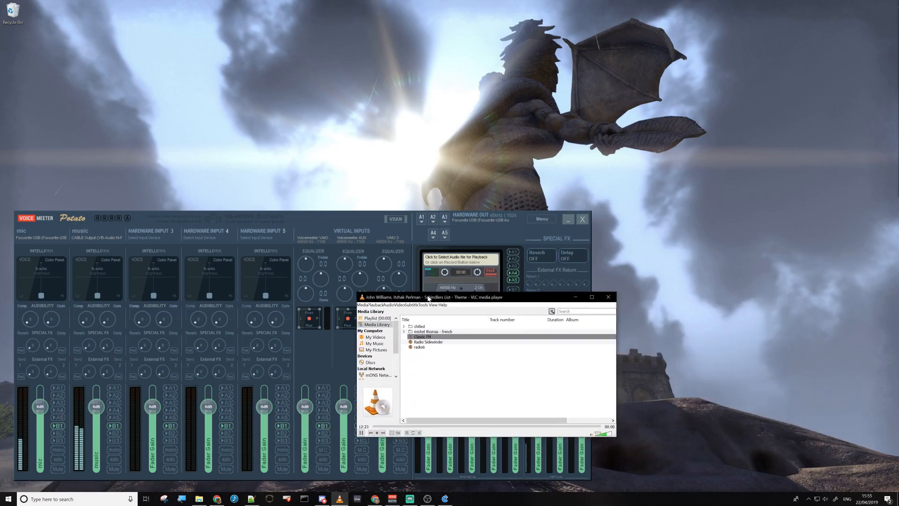
{"action": "left_click", "coordinate": [388, 305]}
{"action": "mouse_move", "coordinate": [410, 321]}
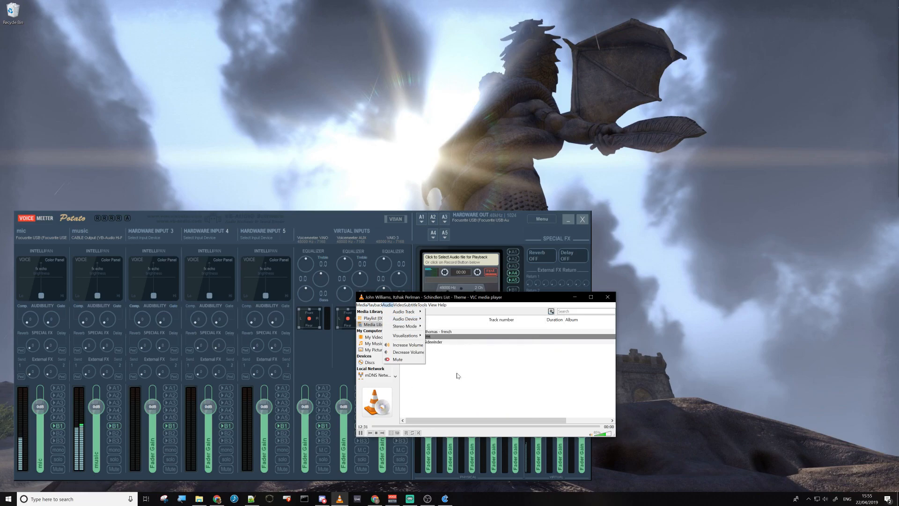
{"action": "left_click", "coordinate": [441, 386]}
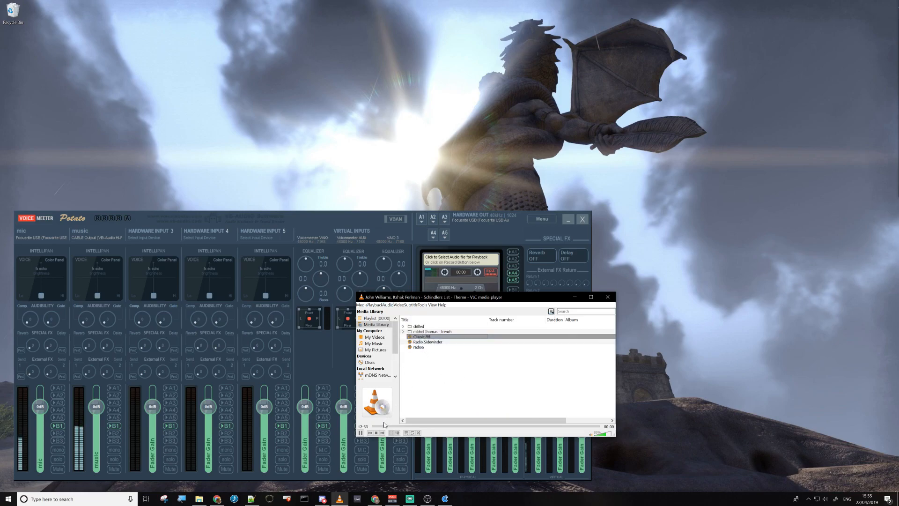
{"action": "double_click", "coordinate": [419, 339]}
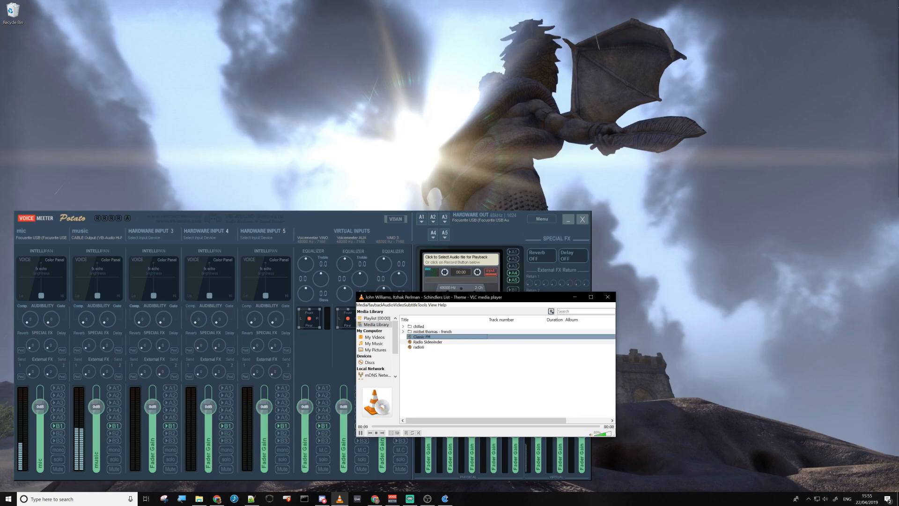
- Test the music strip on output A1 while adjusting VLC's volume beside the mixer, and switch the A1 routing off again
{"action": "key", "text": "alt+Tab"}
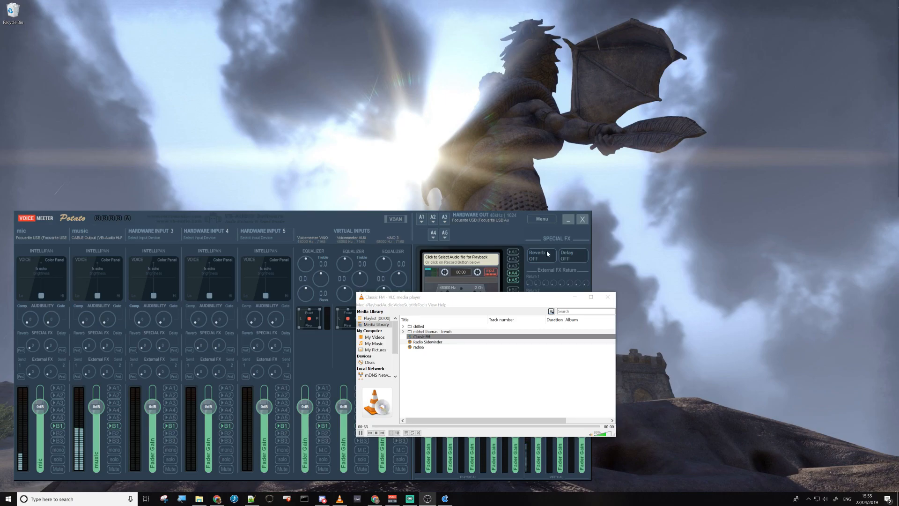
{"action": "left_click", "coordinate": [116, 387]}
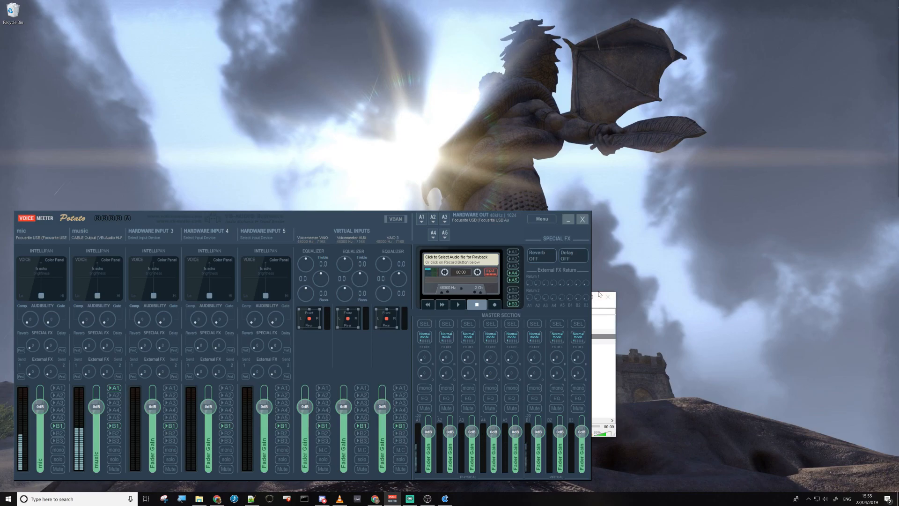
{"action": "left_click", "coordinate": [600, 385]}
{"action": "left_click_drag", "start_coordinate": [508, 298], "coordinate": [749, 261]}
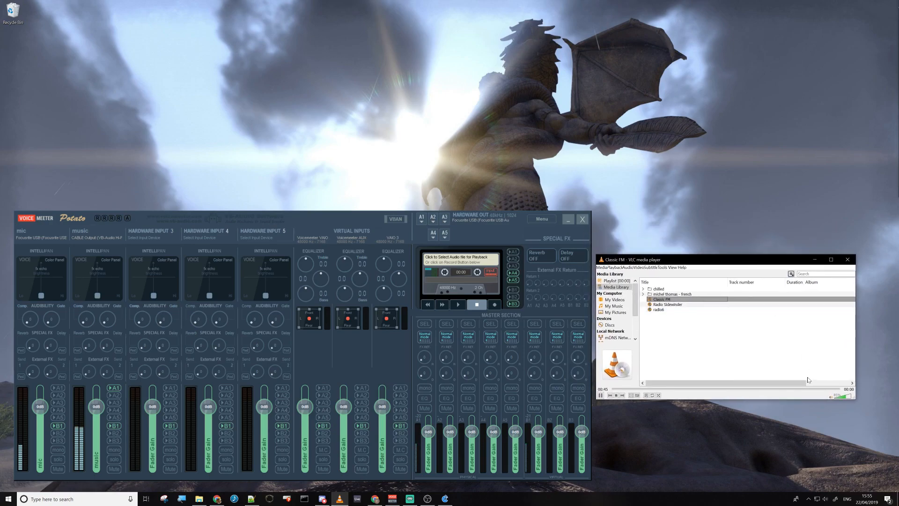
{"action": "left_click_drag", "start_coordinate": [845, 397], "coordinate": [847, 401]}
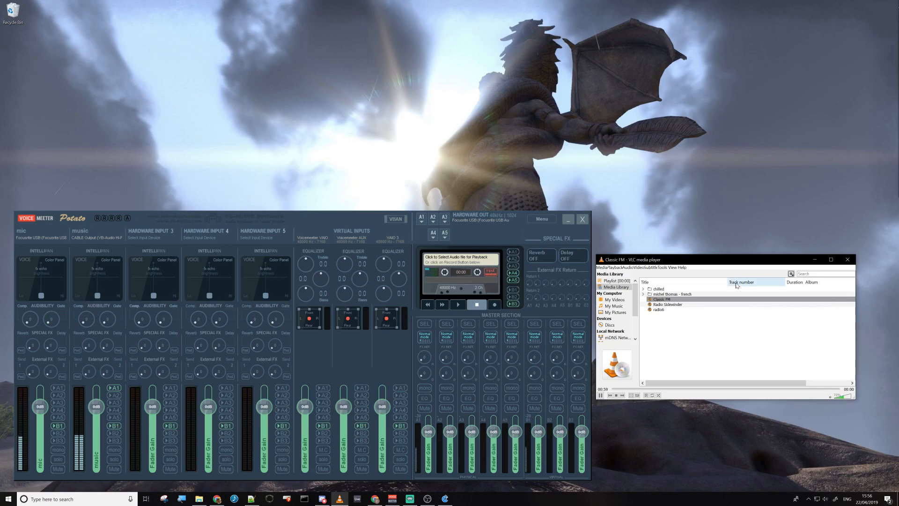
{"action": "mouse_move", "coordinate": [845, 399]}
{"action": "left_mouse_down"}
{"action": "mouse_move", "coordinate": [852, 399]}
{"action": "mouse_move", "coordinate": [843, 399]}
{"action": "left_mouse_up"}
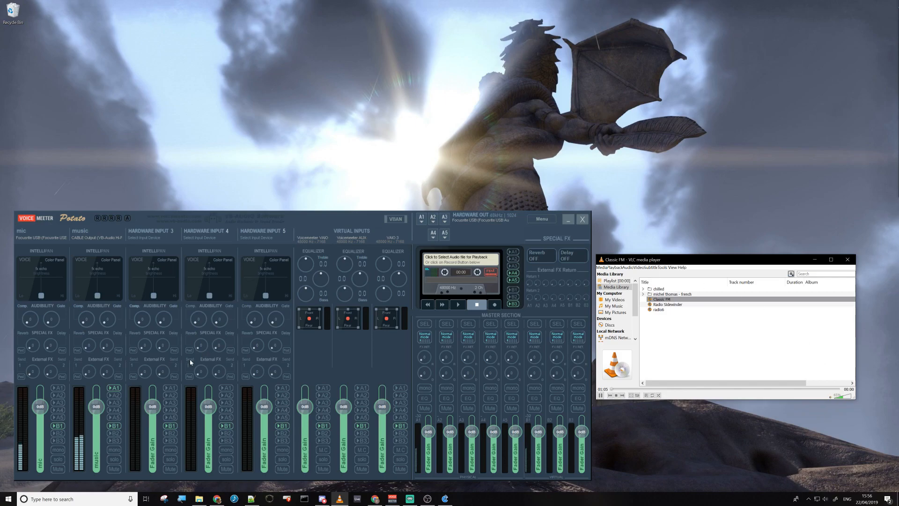
{"action": "left_click", "coordinate": [114, 388]}
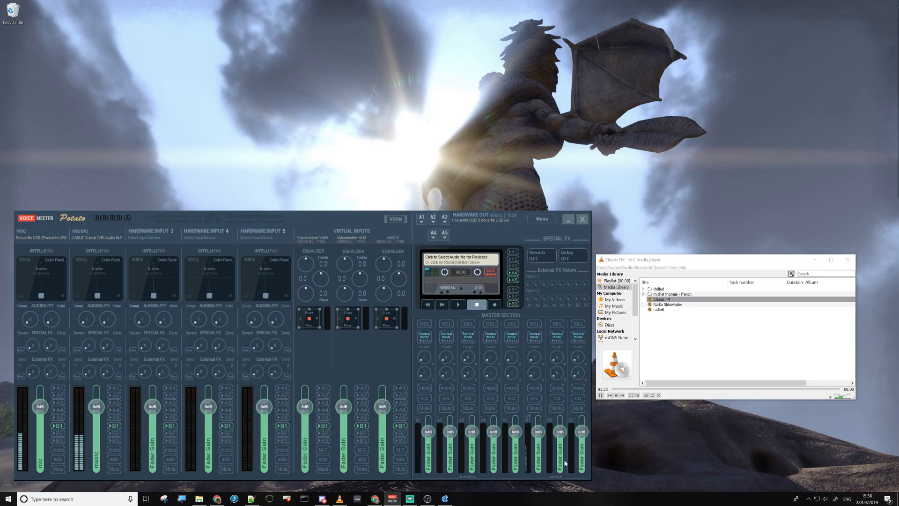
- Bring up the Voicemeeter notes in Notepad++ and highlight the device name that corresponds to virtual output B1
{"action": "mouse_move", "coordinate": [412, 504]}
{"action": "mouse_move", "coordinate": [340, 501]}
{"action": "left_click", "coordinate": [251, 499]}
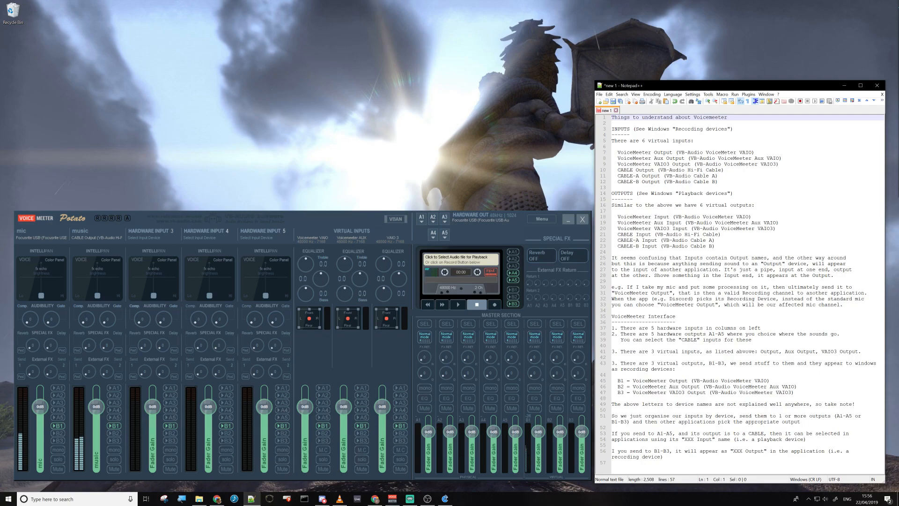
{"action": "left_click_drag", "start_coordinate": [633, 380], "coordinate": [766, 381]}
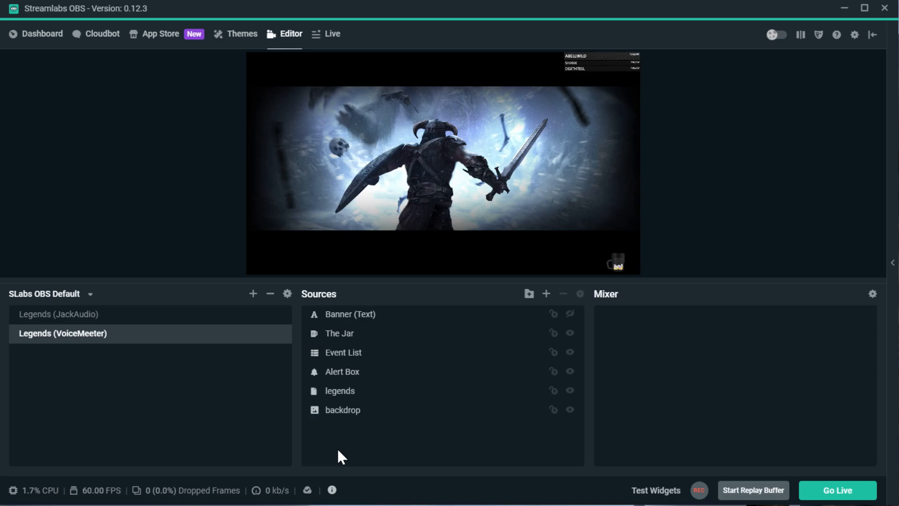
- In Streamlabs OBS, add a new Audio Input Capture source using the device VoiceMeeter Output (VB-Audio VoiceMeeter VAIO)
{"action": "left_click", "coordinate": [546, 294]}
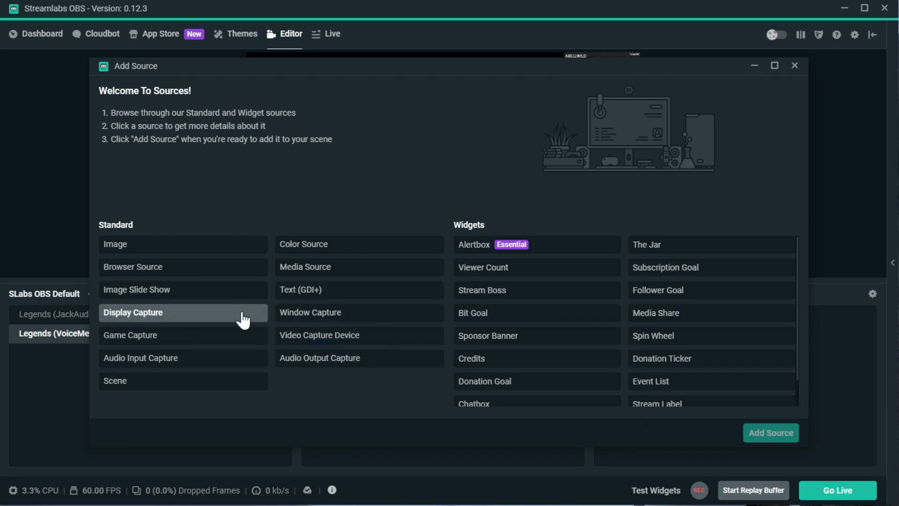
{"action": "left_click", "coordinate": [171, 361]}
{"action": "left_click", "coordinate": [767, 434]}
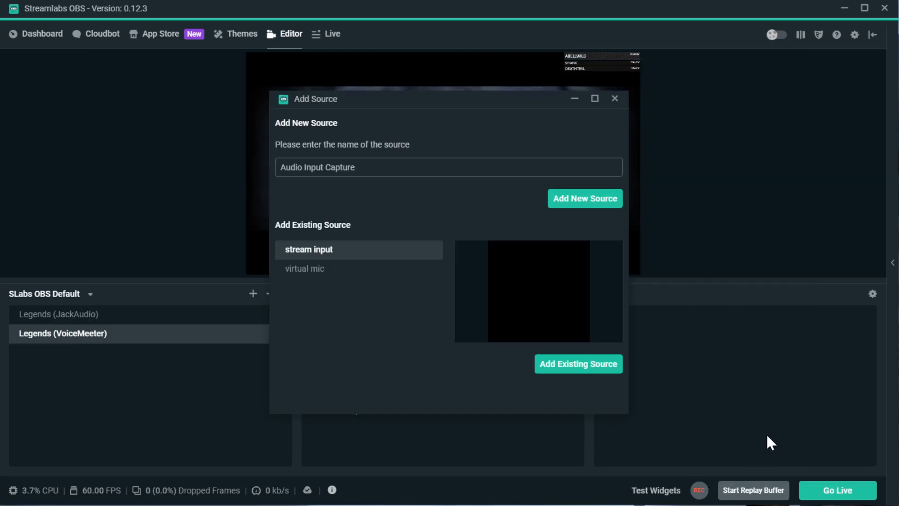
{"action": "left_click", "coordinate": [591, 202]}
{"action": "left_click", "coordinate": [453, 170]}
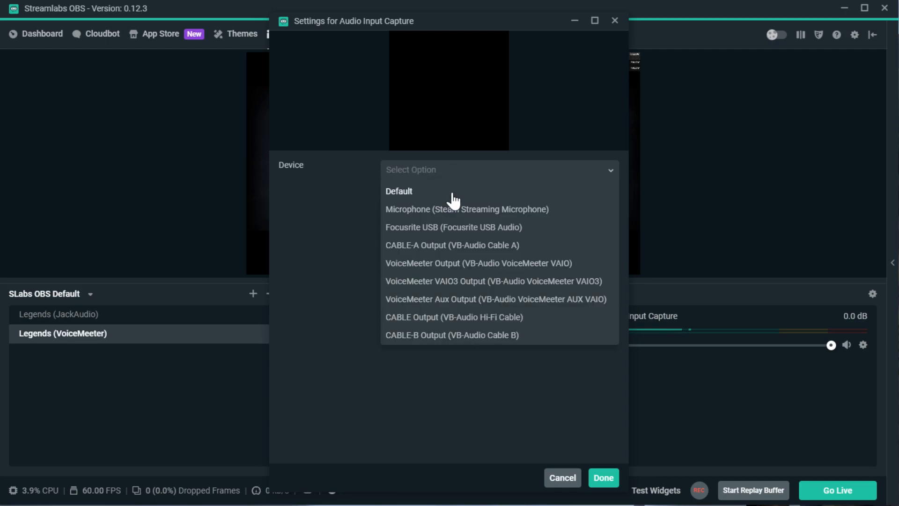
{"action": "left_click", "coordinate": [424, 265]}
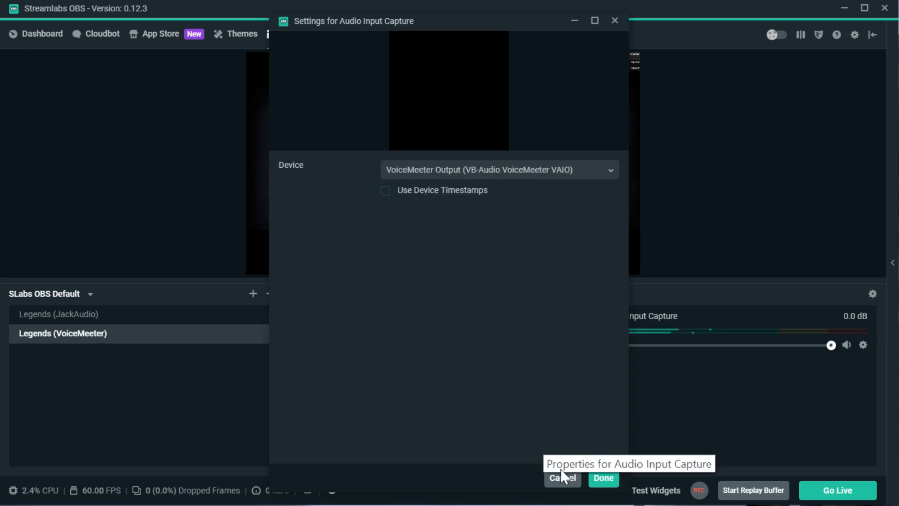
{"action": "left_click", "coordinate": [600, 487]}
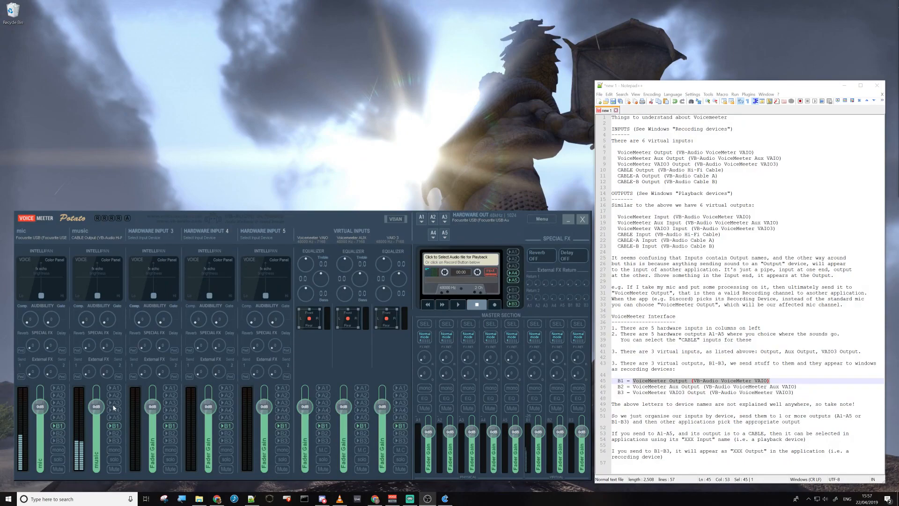
- Check the music strip's B1 routing against the notes, reselecting the VoiceMeeter Output device name on the B1 line
{"action": "left_click", "coordinate": [112, 428]}
{"action": "left_click", "coordinate": [633, 383]}
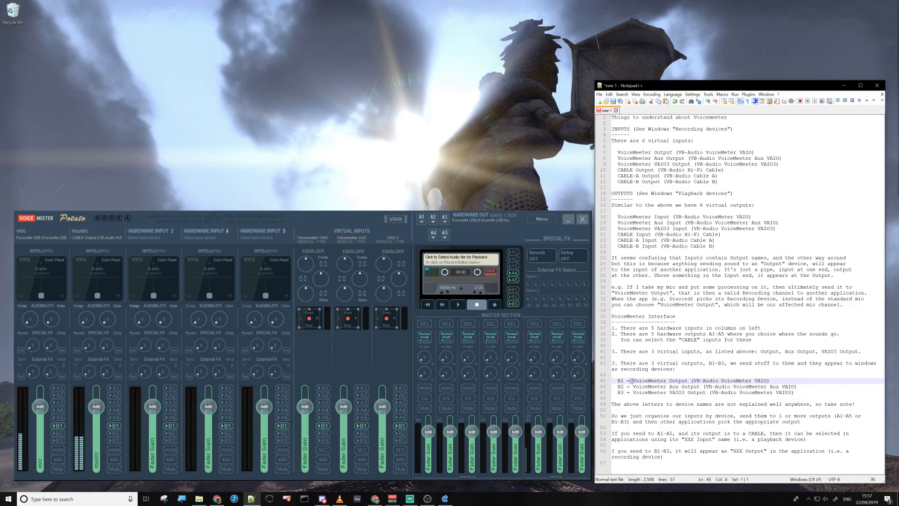
{"action": "left_click_drag", "start_coordinate": [631, 382], "coordinate": [768, 382]}
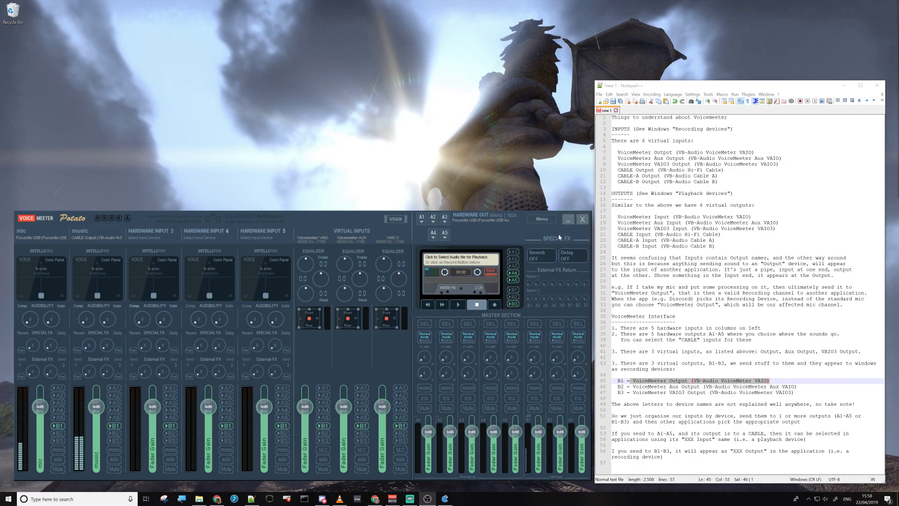
- Open Voicemeeter's System Settings / Options and move the window clear of the notes to review device sample rates
{"action": "left_click", "coordinate": [543, 219]}
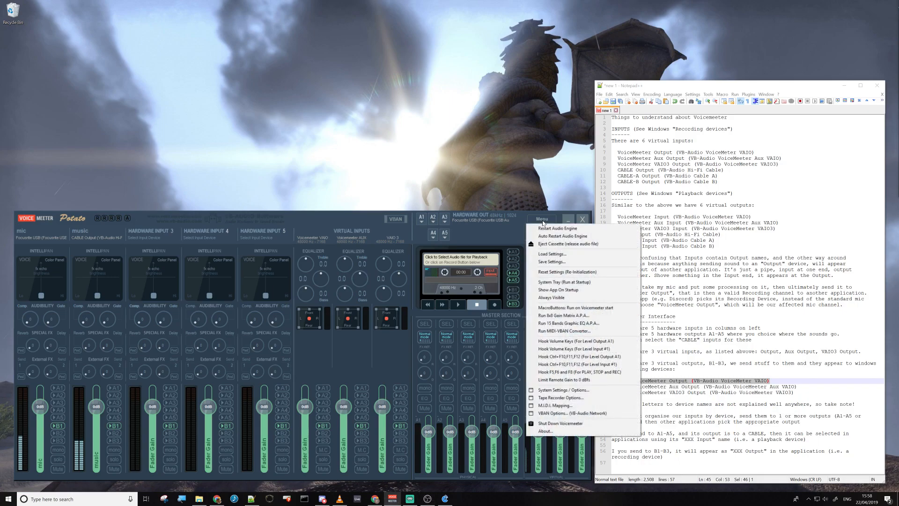
{"action": "left_click", "coordinate": [548, 390]}
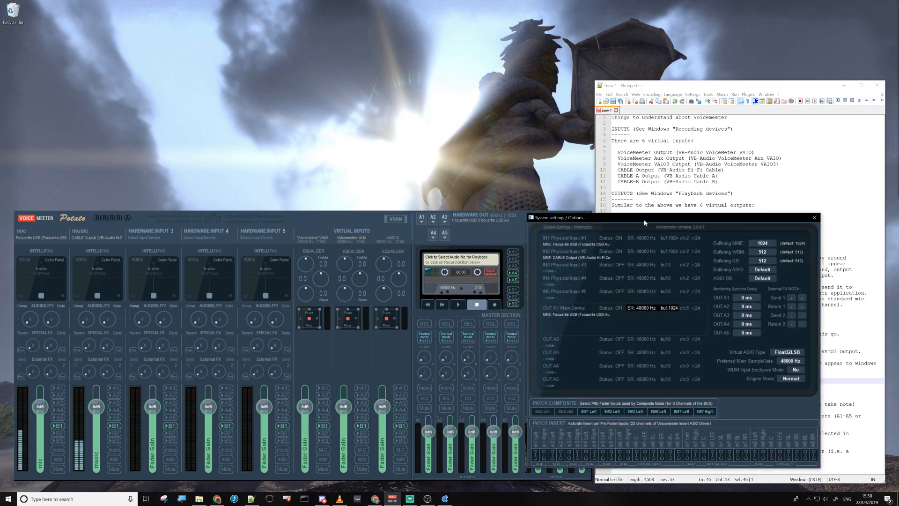
{"action": "left_click_drag", "start_coordinate": [645, 223], "coordinate": [432, 154]}
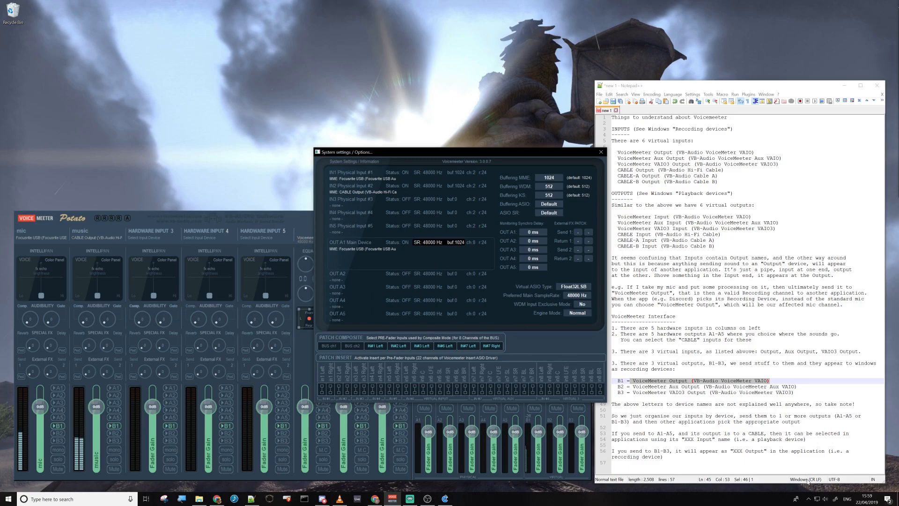
- Open the Windows playback devices and inspect the default format in the VoiceMeeter VAIO3 Input's advanced properties
{"action": "right_click", "coordinate": [825, 499]}
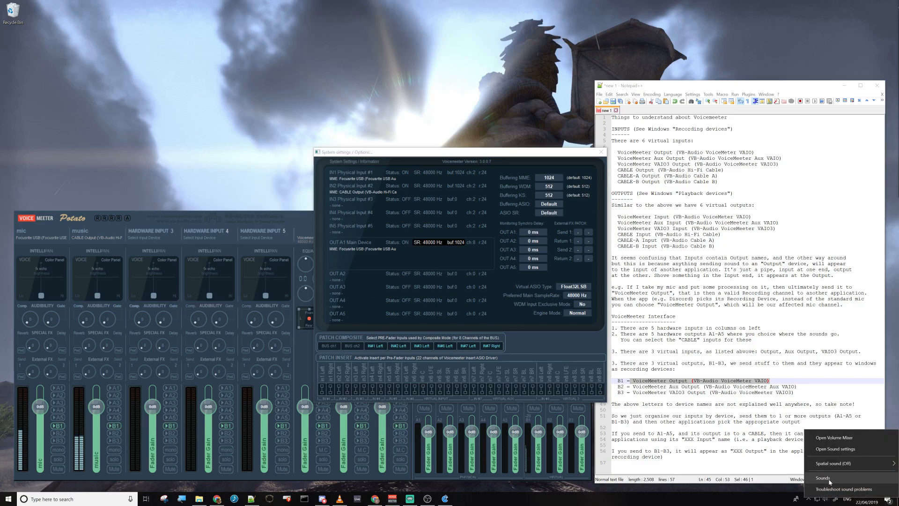
{"action": "left_click", "coordinate": [823, 478]}
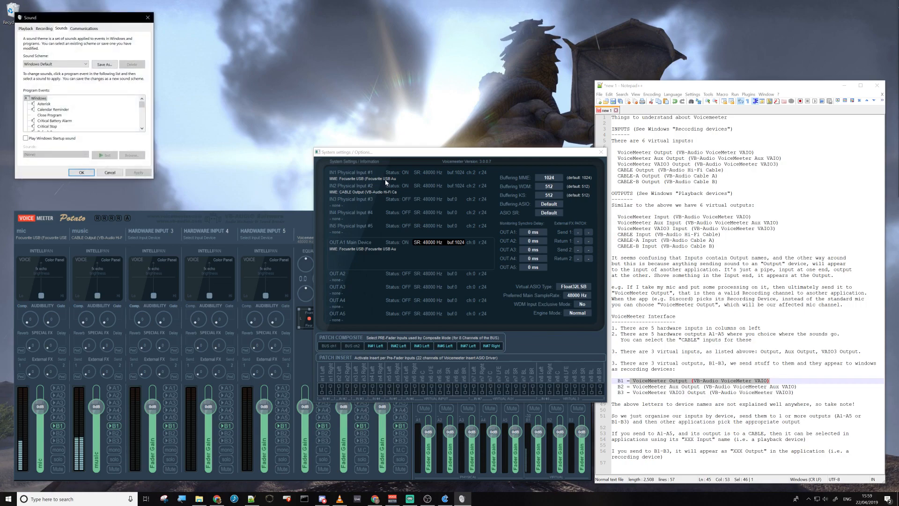
{"action": "left_click_drag", "start_coordinate": [87, 17], "coordinate": [514, 96]}
{"action": "left_click", "coordinate": [450, 106]}
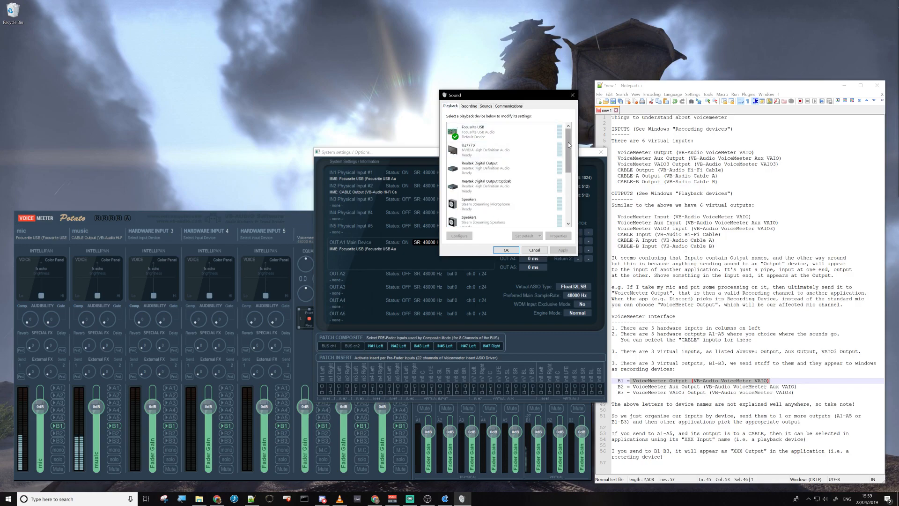
{"action": "left_click_drag", "start_coordinate": [569, 145], "coordinate": [569, 192]}
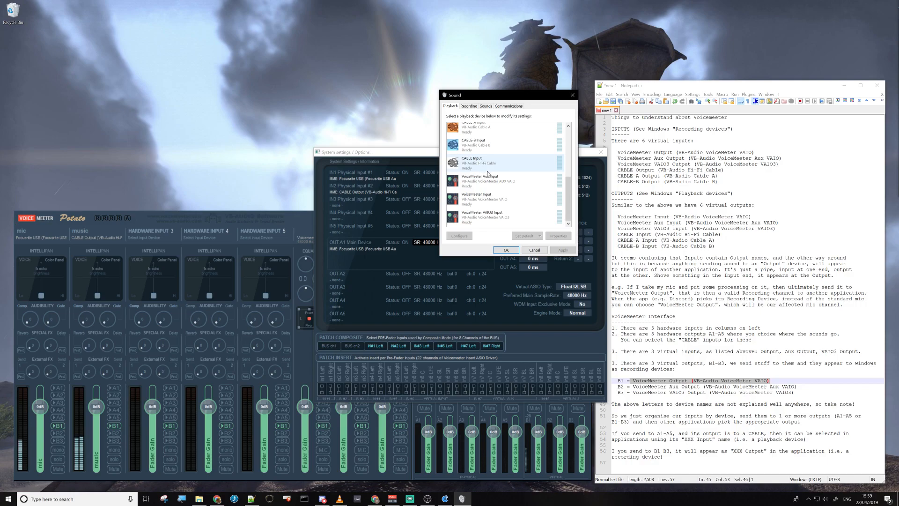
{"action": "double_click", "coordinate": [473, 216]}
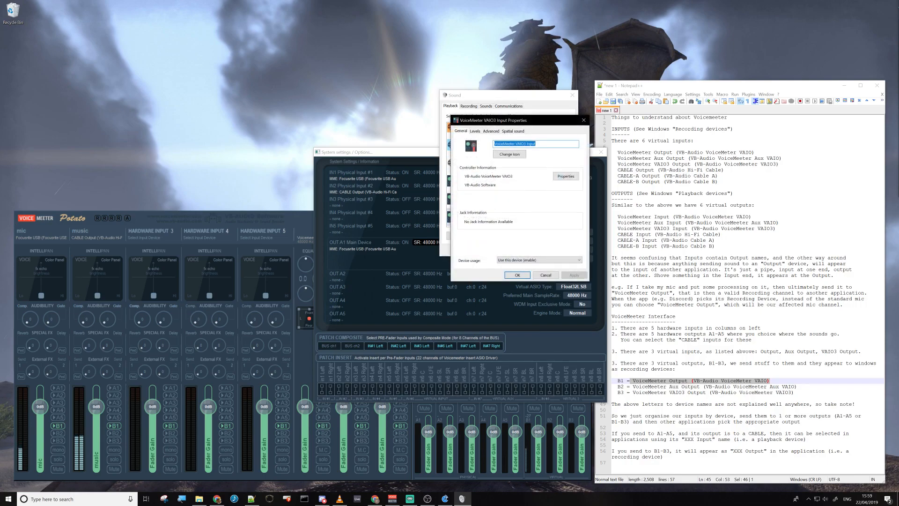
{"action": "left_click", "coordinate": [496, 132]}
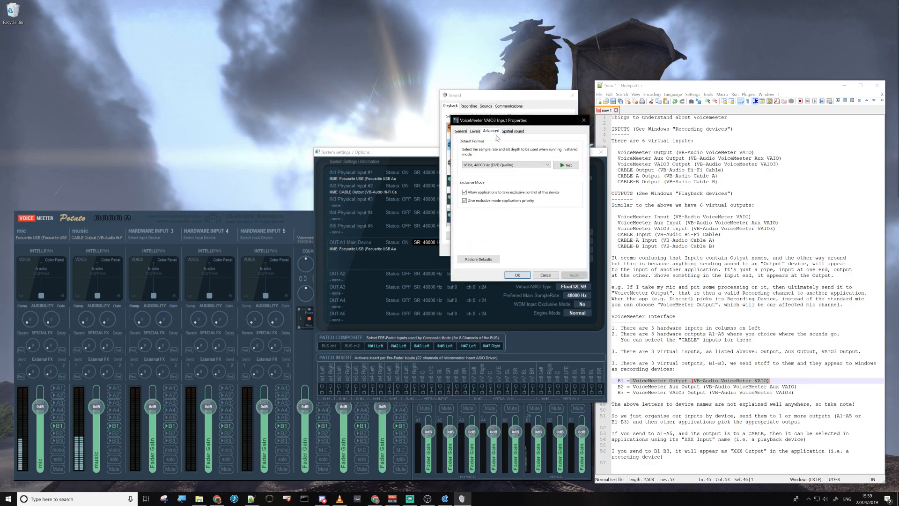
- Review the sample rates and bit depths available for the VoiceMeeter VAIO3 Input's default format, discarding any change
{"action": "left_click", "coordinate": [488, 165]}
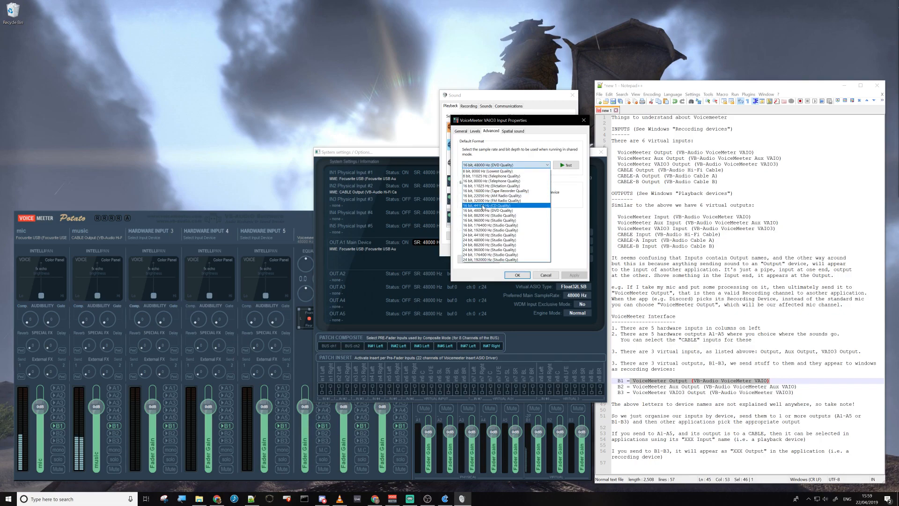
{"action": "left_click", "coordinate": [551, 277]}
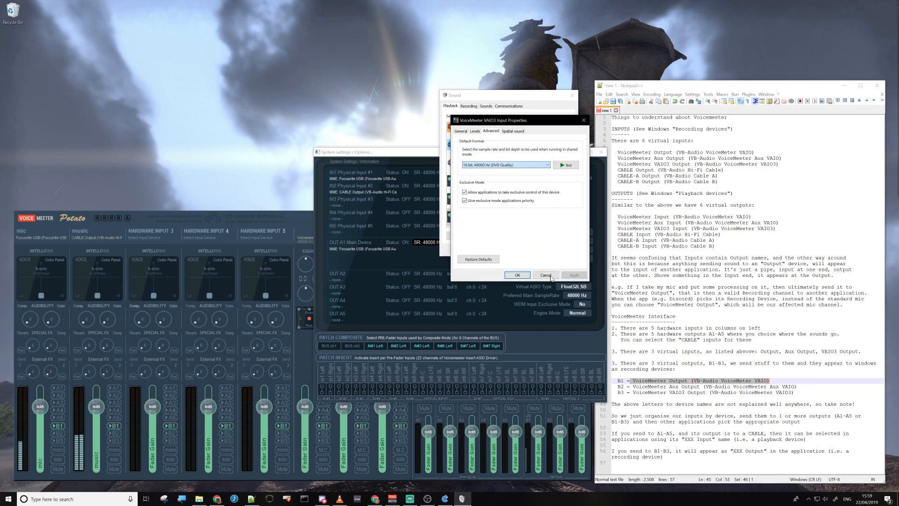
{"action": "left_click", "coordinate": [551, 278]}
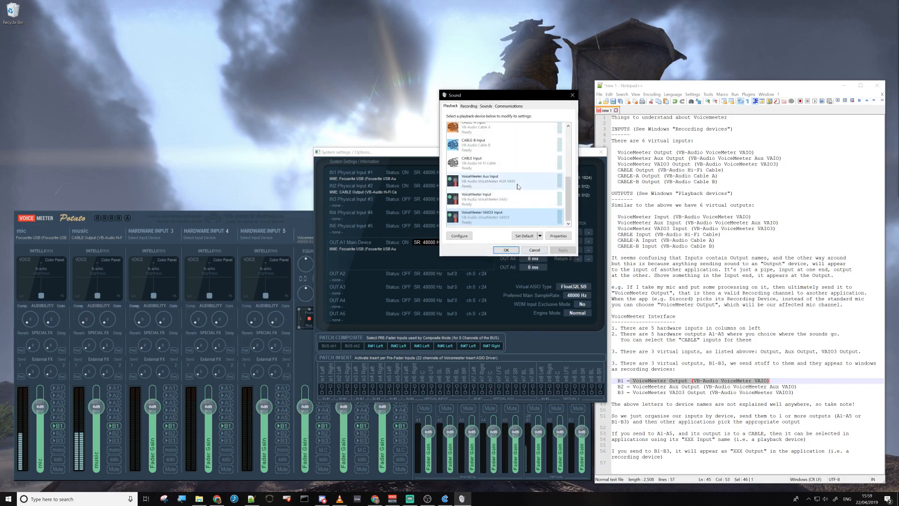
- Check the default format in VoiceMeeter Input's advanced properties, then close the Windows sound settings
{"action": "double_click", "coordinate": [488, 198]}
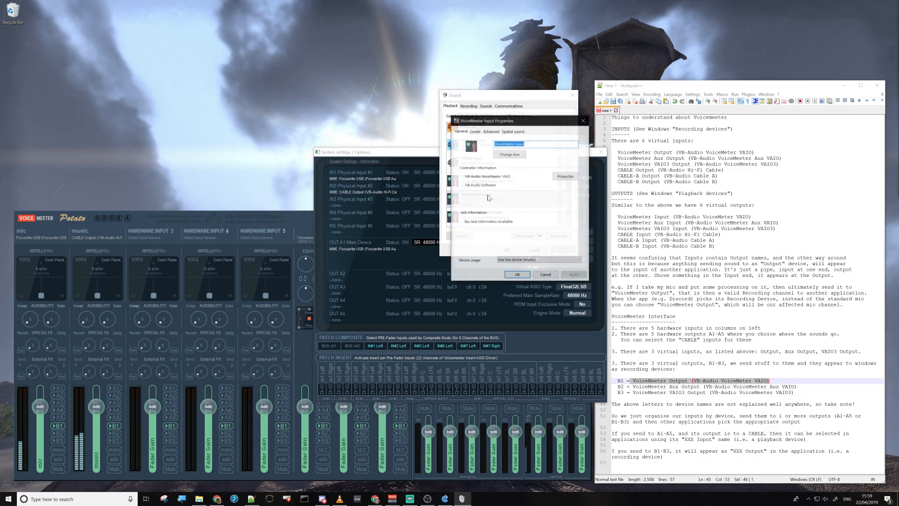
{"action": "left_click", "coordinate": [491, 131]}
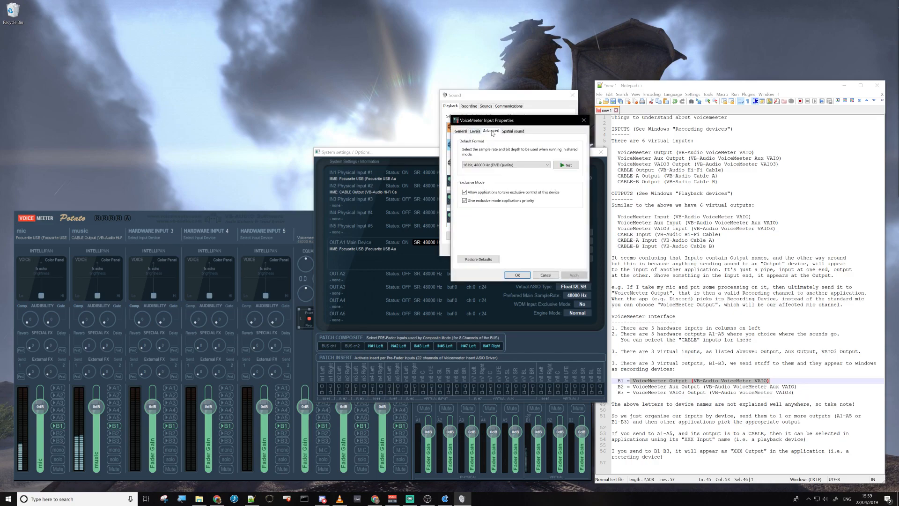
{"action": "left_click", "coordinate": [545, 275]}
{"action": "left_click", "coordinate": [573, 95]}
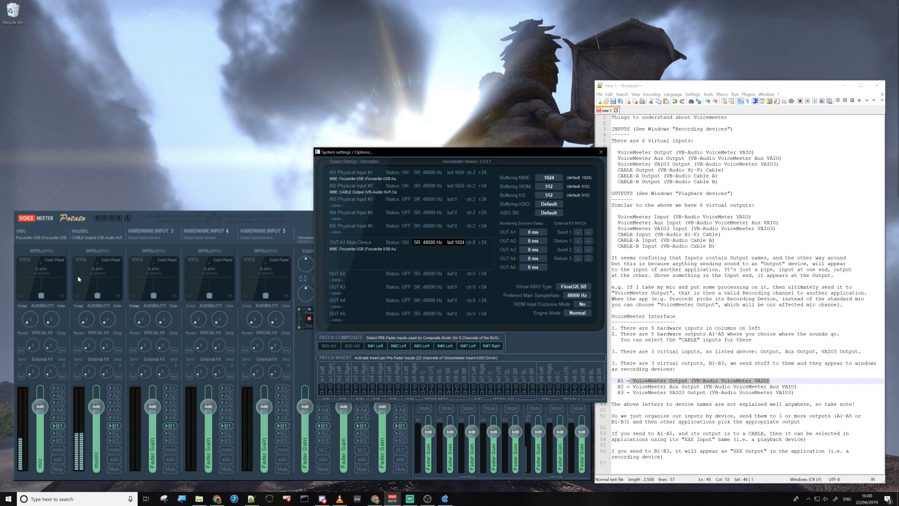
- Enable Voicemeeter's patch inserts for the left and right channels of physical inputs 1 and 2
{"action": "left_click", "coordinate": [322, 388]}
{"action": "left_click", "coordinate": [330, 388]}
{"action": "left_click", "coordinate": [339, 389]}
{"action": "left_click", "coordinate": [347, 388]}
- Switch to Cantabile Lite and power on its audio engine, briefly checking the Classic FM stream in VLC
{"action": "left_click", "coordinate": [445, 499]}
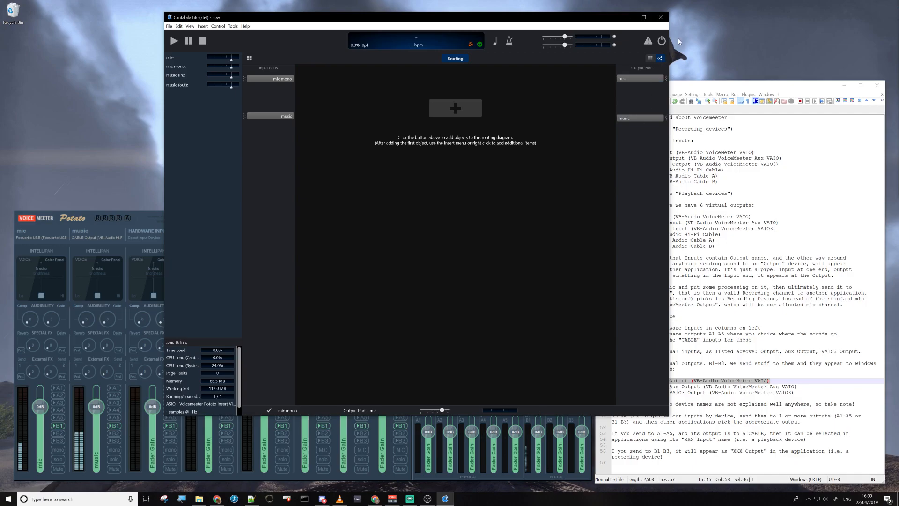
{"action": "left_click", "coordinate": [662, 40]}
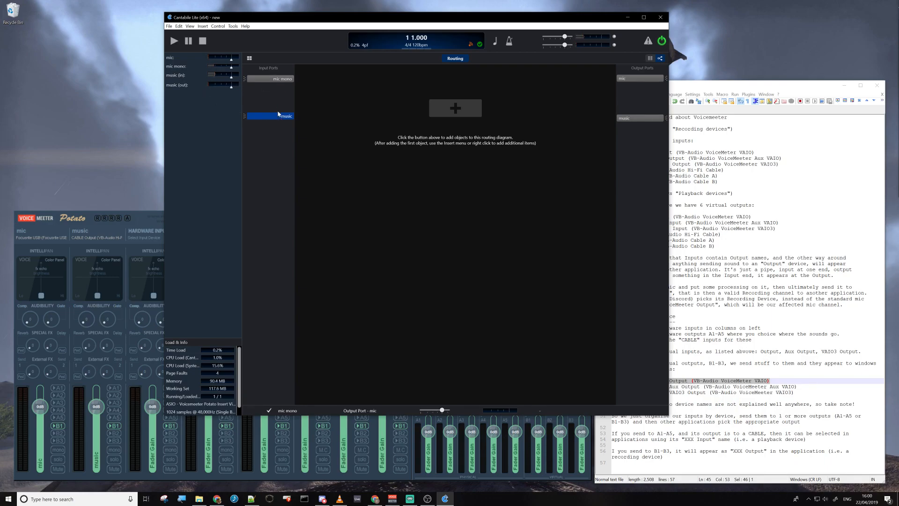
{"action": "left_click", "coordinate": [276, 81]}
{"action": "left_click", "coordinate": [339, 499]}
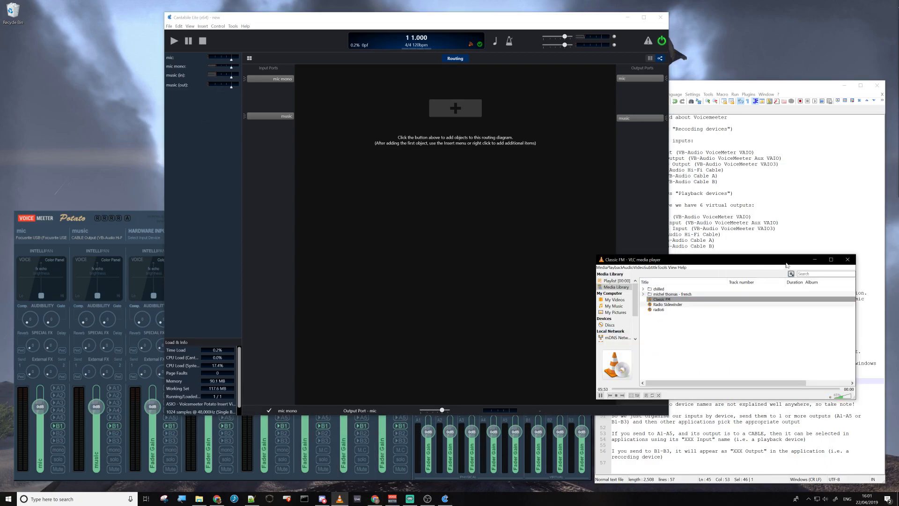
{"action": "left_click", "coordinate": [815, 259]}
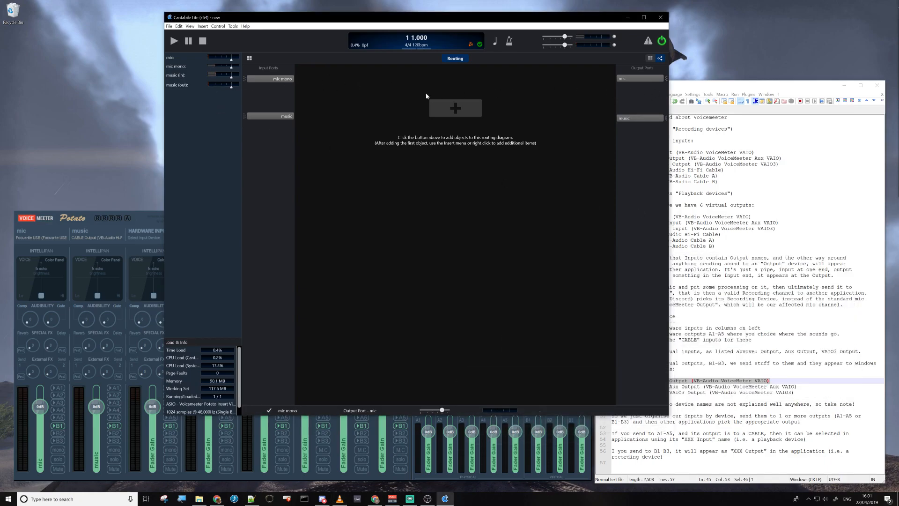
- Route the mic mono input port to the mic output port, and the music input port to the music output port
{"action": "left_click_drag", "start_coordinate": [287, 80], "coordinate": [634, 77]}
{"action": "left_click_drag", "start_coordinate": [287, 117], "coordinate": [616, 118]}
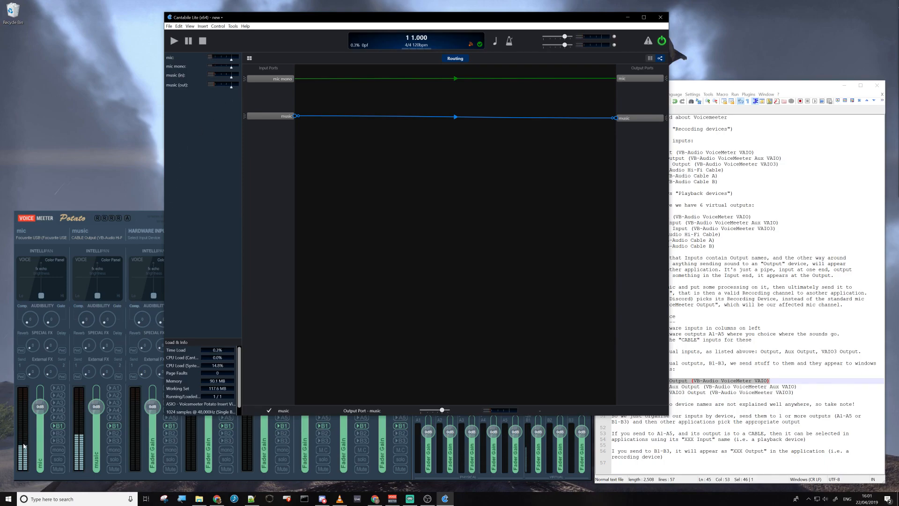
{"action": "left_click", "coordinate": [283, 81]}
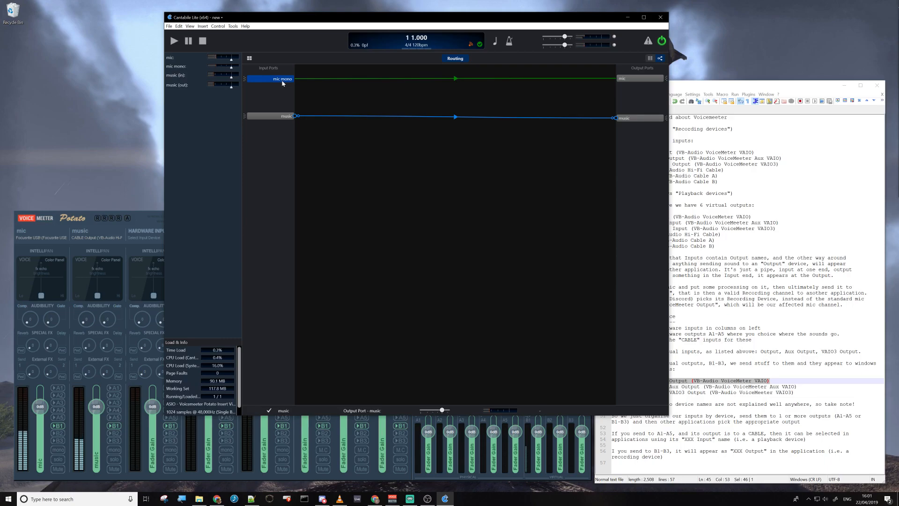
{"action": "left_click", "coordinate": [628, 80]}
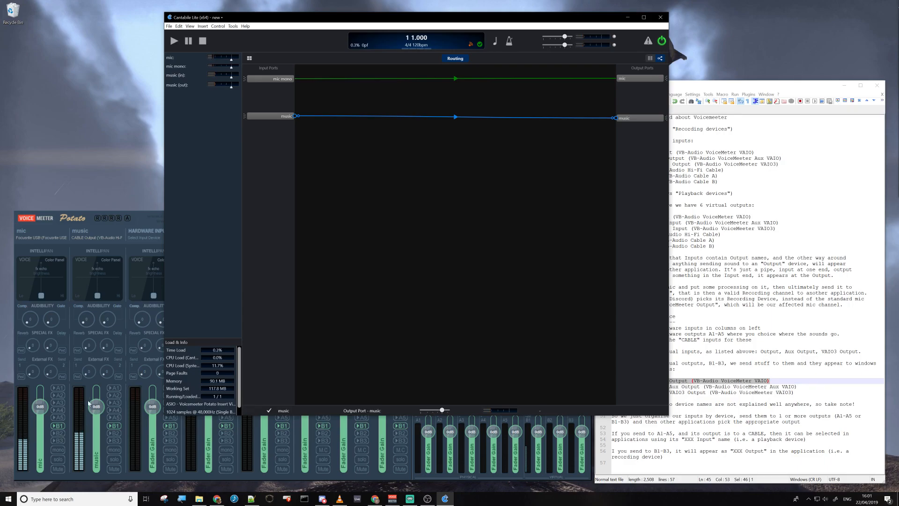
{"action": "left_click", "coordinate": [278, 113]}
- Open Cantabile's options and review the available audio drivers, keeping ASIO - Voicemeeter Potato Insert Virtual ASIO
{"action": "left_click", "coordinate": [233, 27]}
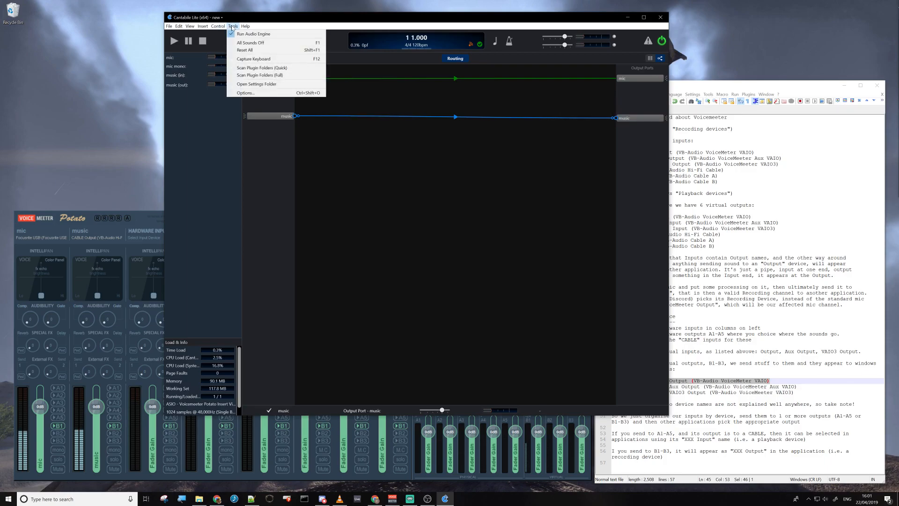
{"action": "left_click", "coordinate": [243, 94]}
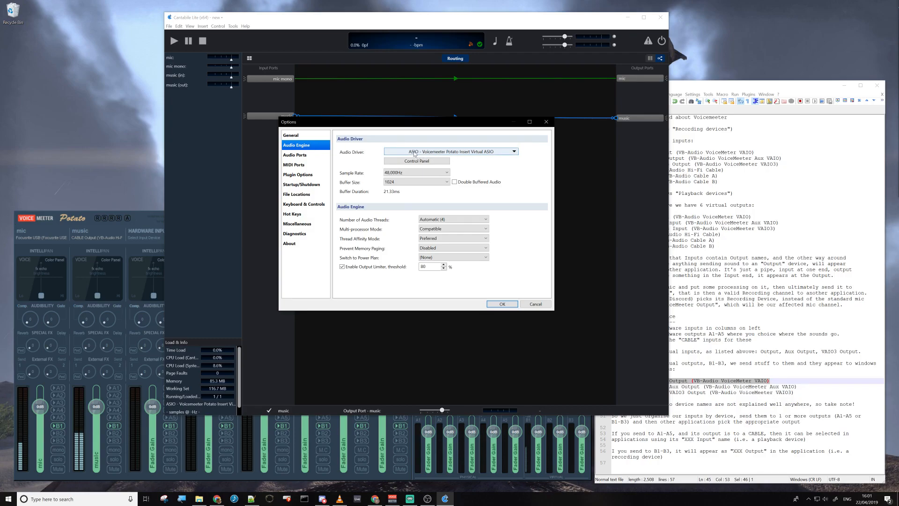
{"action": "left_click", "coordinate": [464, 153]}
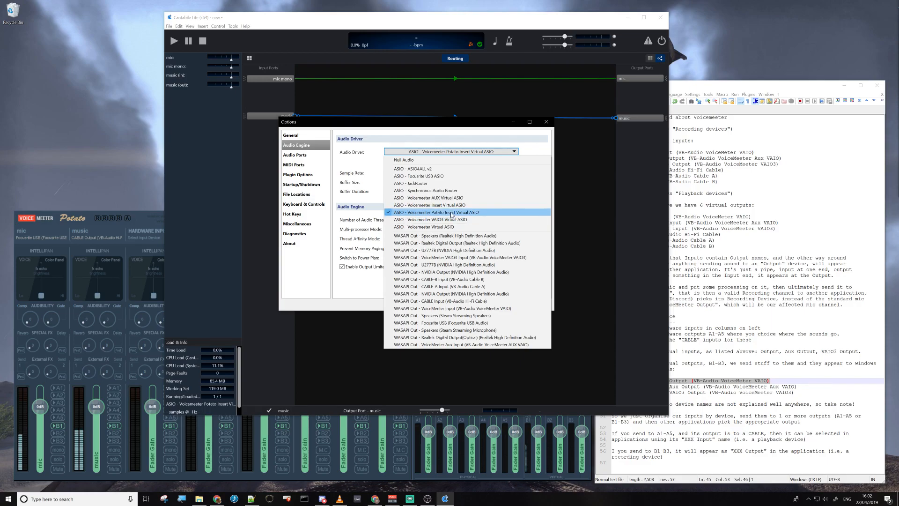
{"action": "left_click", "coordinate": [430, 140]}
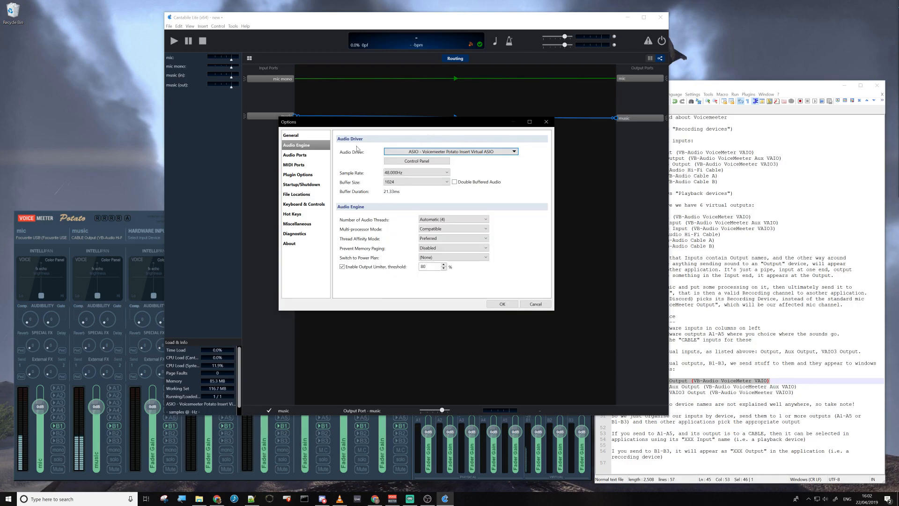
- Inspect the audio port assignments, the mic mono port's properties and the port types that can be added
{"action": "left_click", "coordinate": [295, 156]}
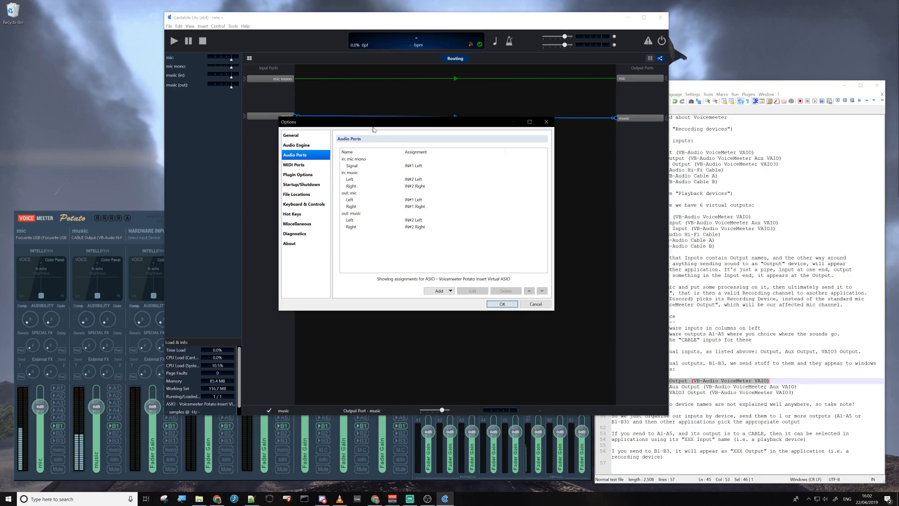
{"action": "left_click_drag", "start_coordinate": [357, 124], "coordinate": [401, 164]}
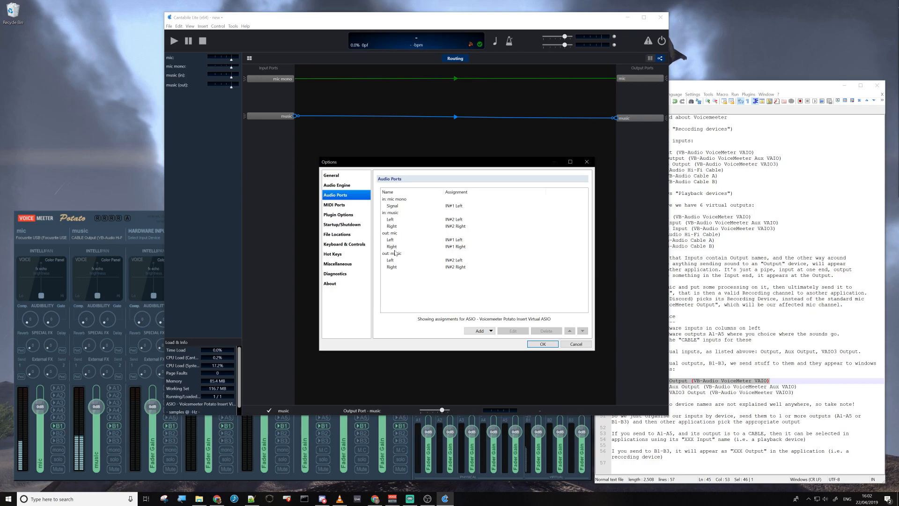
{"action": "double_click", "coordinate": [397, 199]}
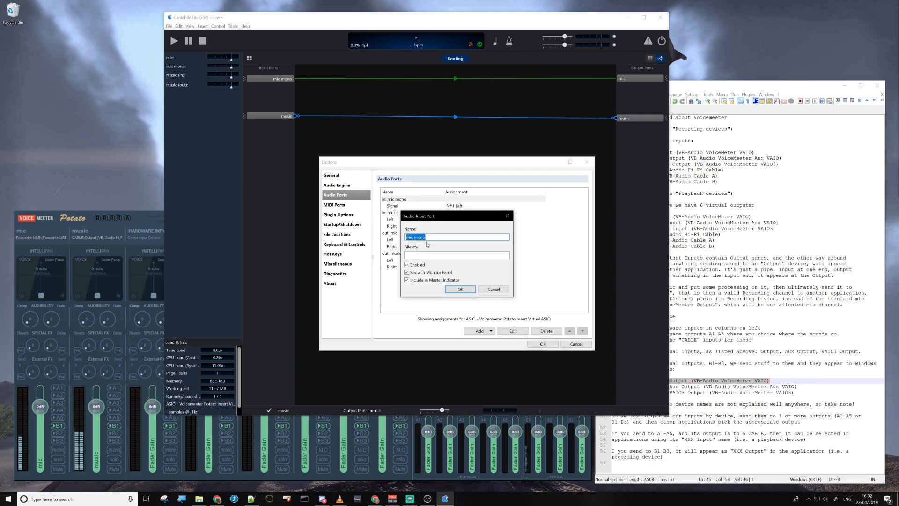
{"action": "left_click", "coordinate": [489, 290]}
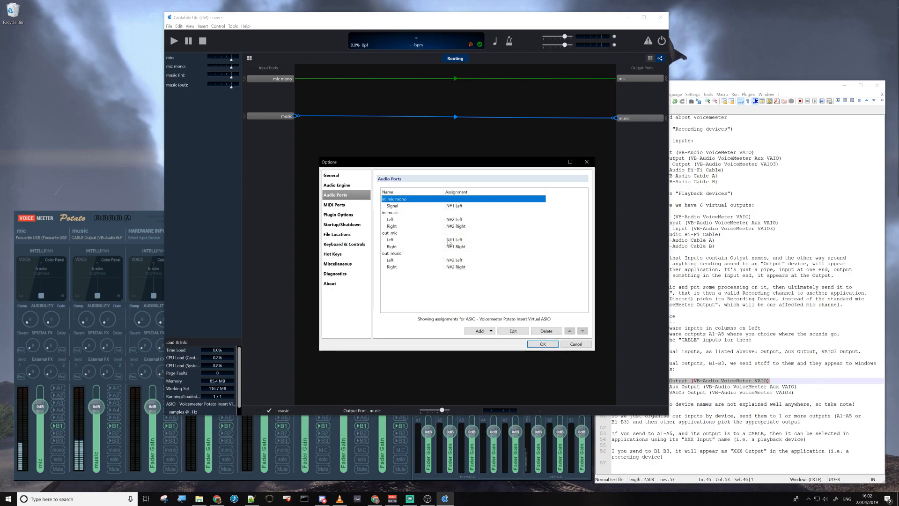
{"action": "left_click", "coordinate": [484, 332]}
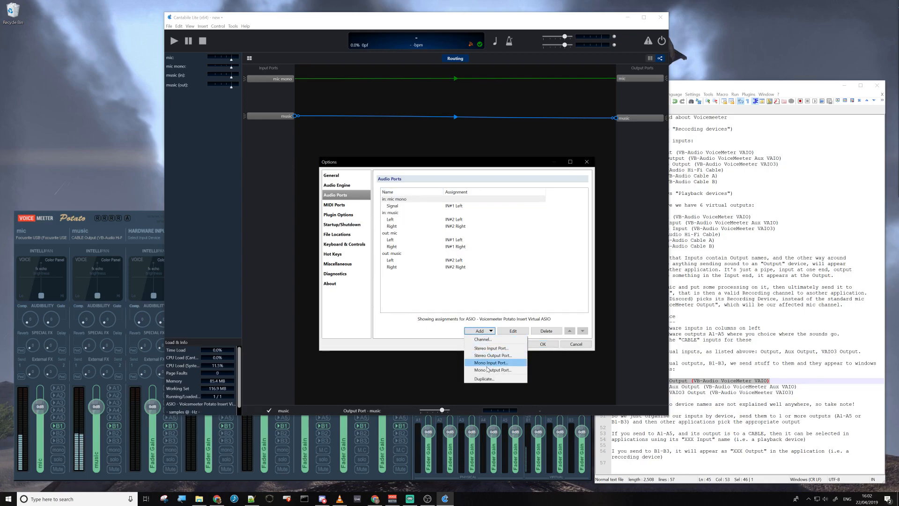
{"action": "left_click", "coordinate": [427, 331]}
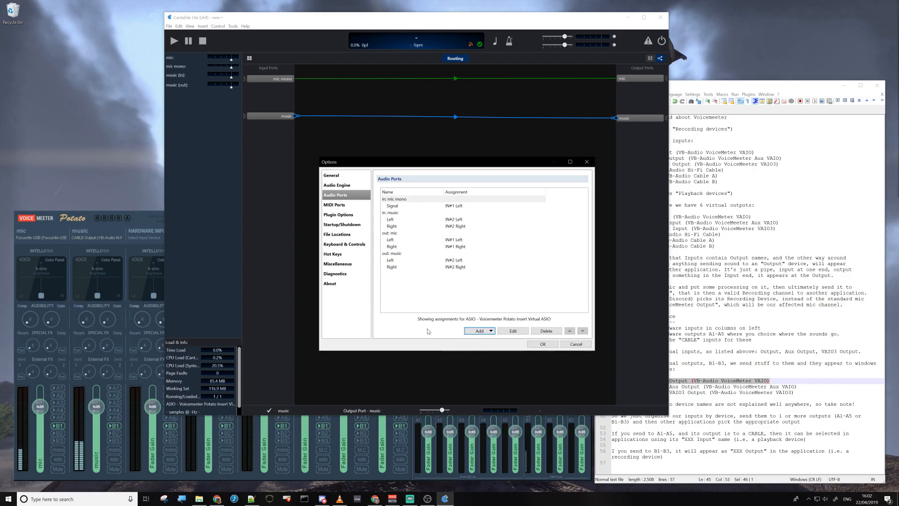
{"action": "left_click", "coordinate": [388, 214]}
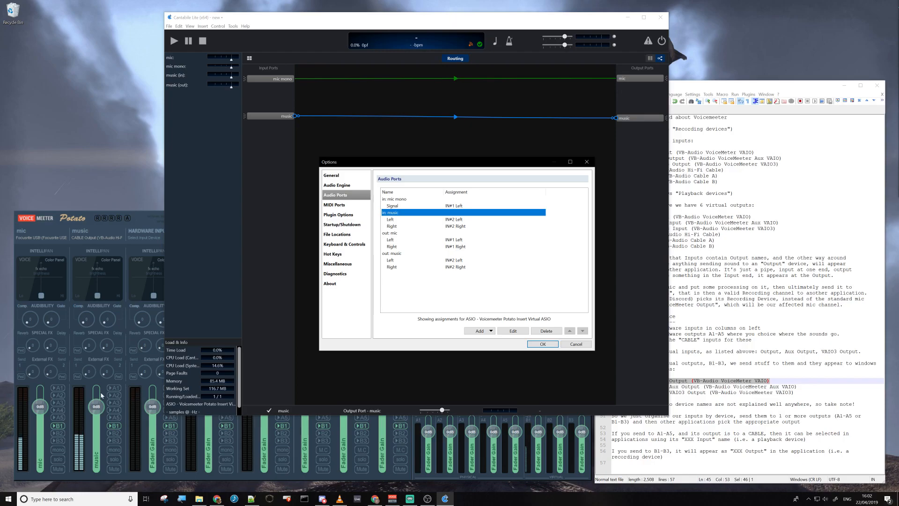
- Bring Voicemeeter's System Settings forward and move it aside to view its patch inserts, then return to Cantabile's options
{"action": "left_click", "coordinate": [151, 220]}
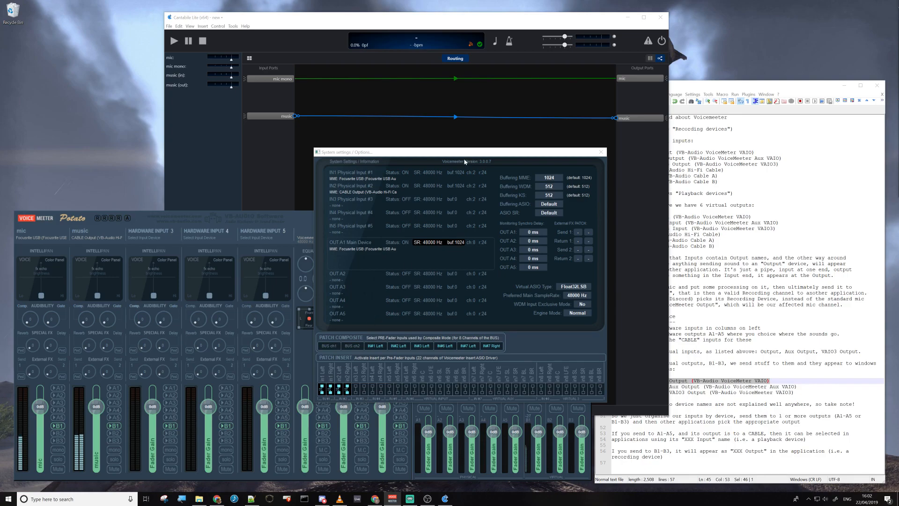
{"action": "left_click_drag", "start_coordinate": [465, 154], "coordinate": [653, 188]}
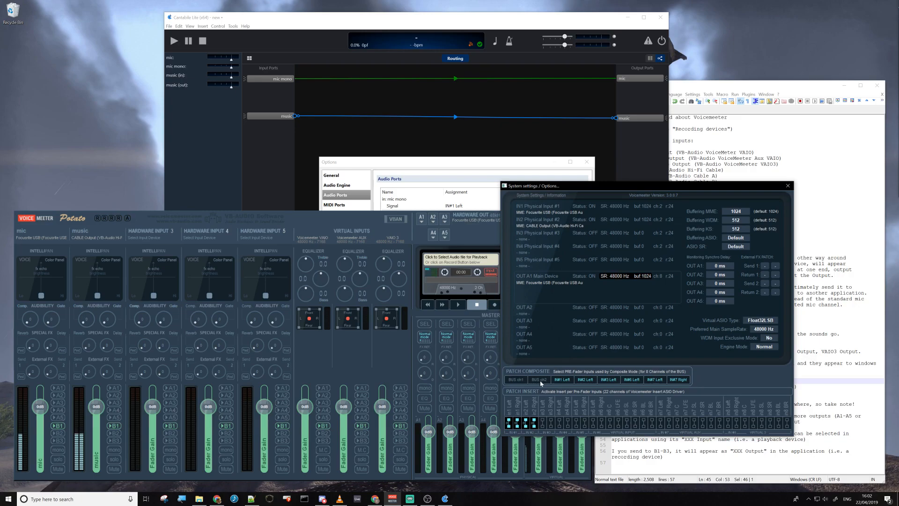
{"action": "left_click", "coordinate": [478, 165]}
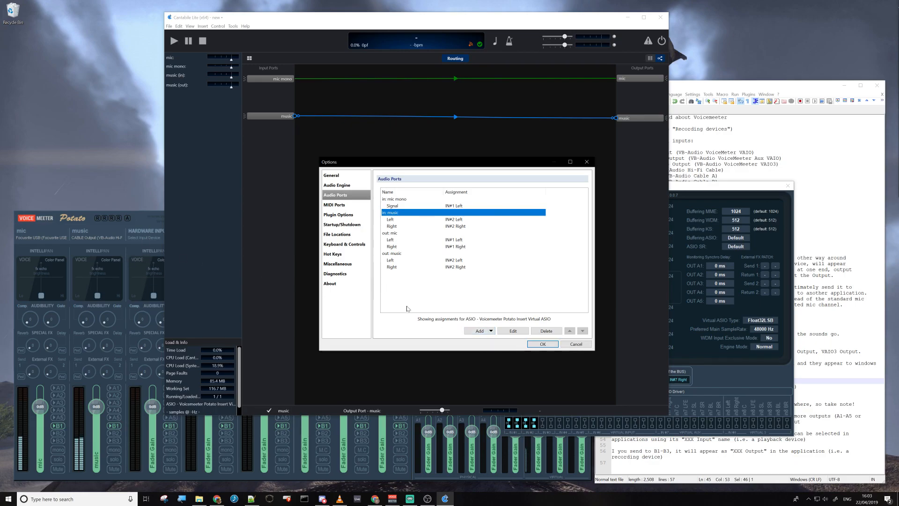
- Add a new stereo input port named discord to Cantabile's audio ports
{"action": "left_click", "coordinate": [481, 331]}
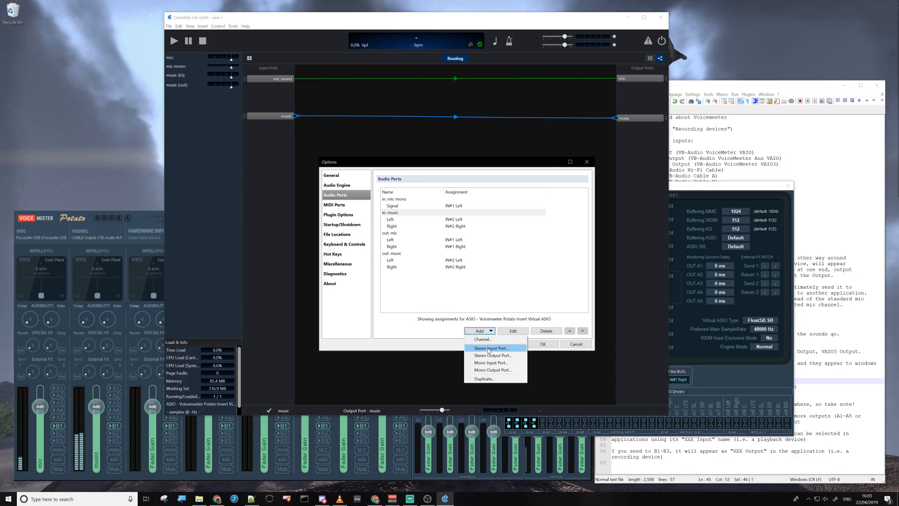
{"action": "left_click", "coordinate": [488, 349]}
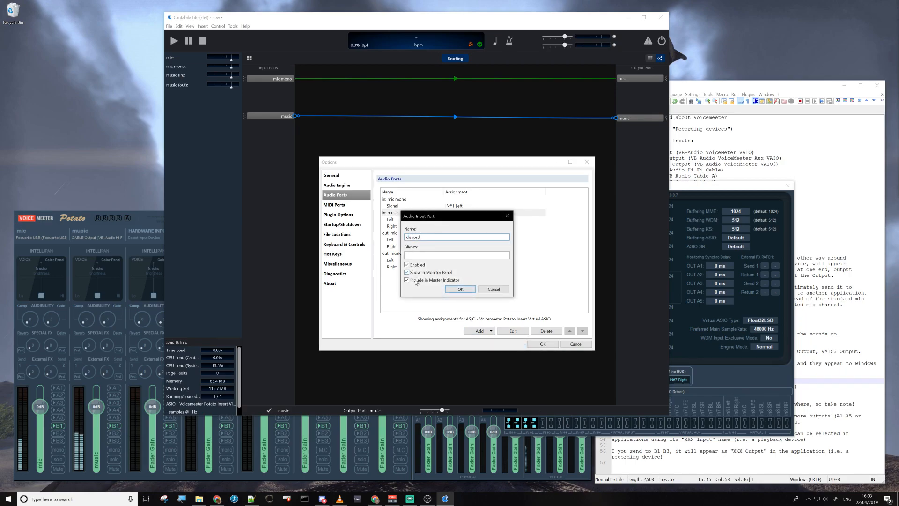
{"action": "left_click", "coordinate": [461, 289]}
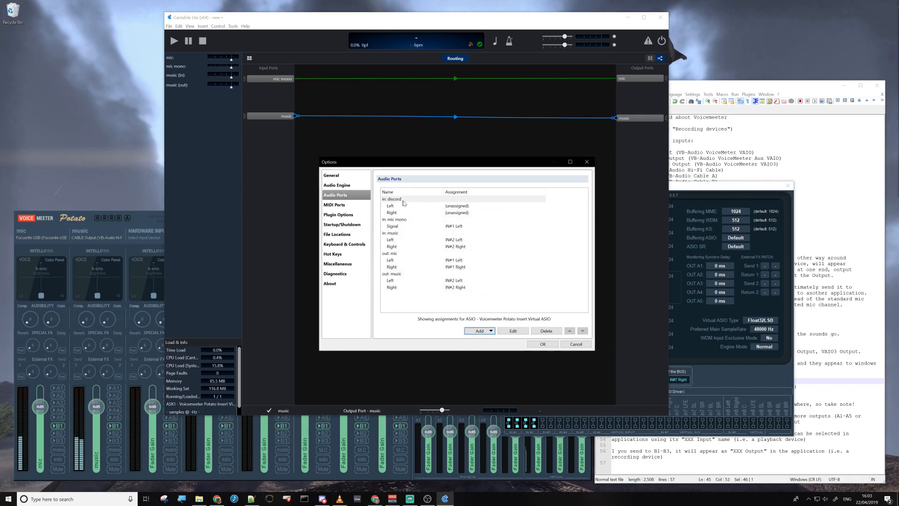
- Assign the discord input port's Left channel to IN#3 Left
{"action": "double_click", "coordinate": [464, 206]}
{"action": "left_click", "coordinate": [538, 235]}
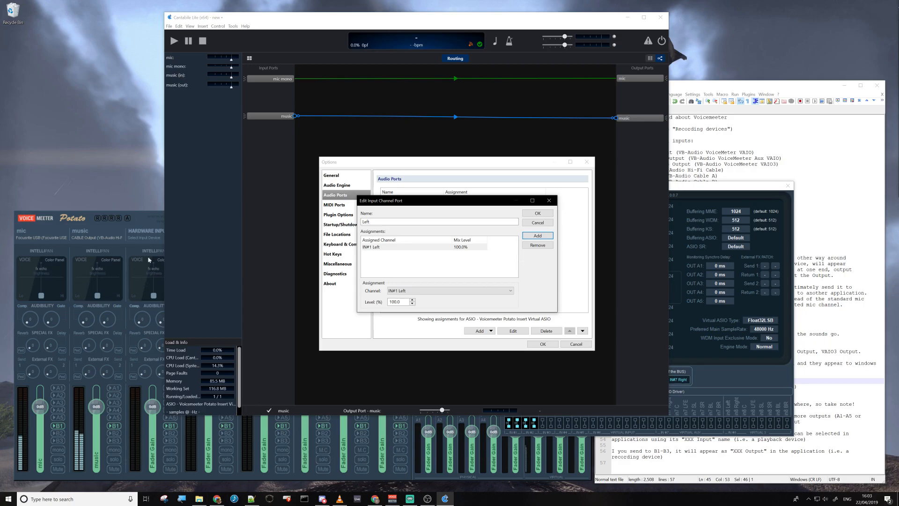
{"action": "left_click", "coordinate": [416, 290]}
{"action": "left_click", "coordinate": [411, 321]}
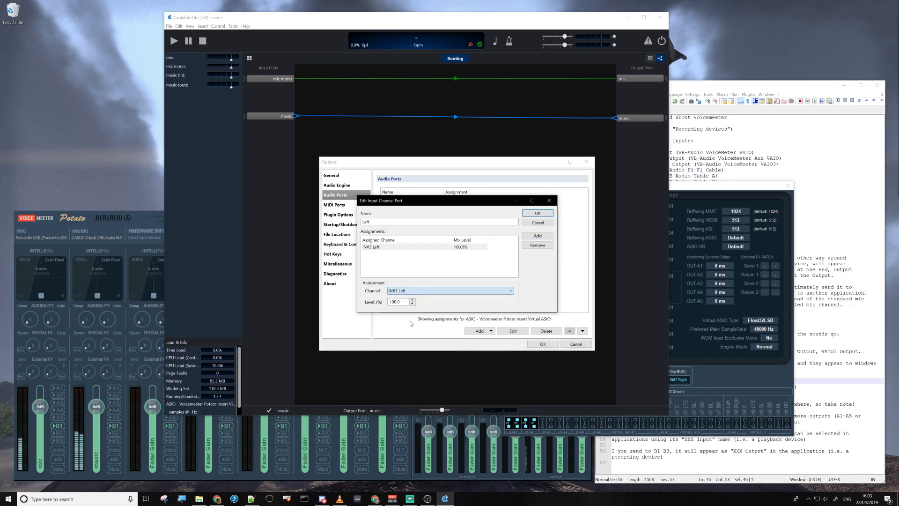
{"action": "left_click", "coordinate": [538, 213]}
- Assign the discord input port's Right channel to IN#3 Right
{"action": "double_click", "coordinate": [441, 213]}
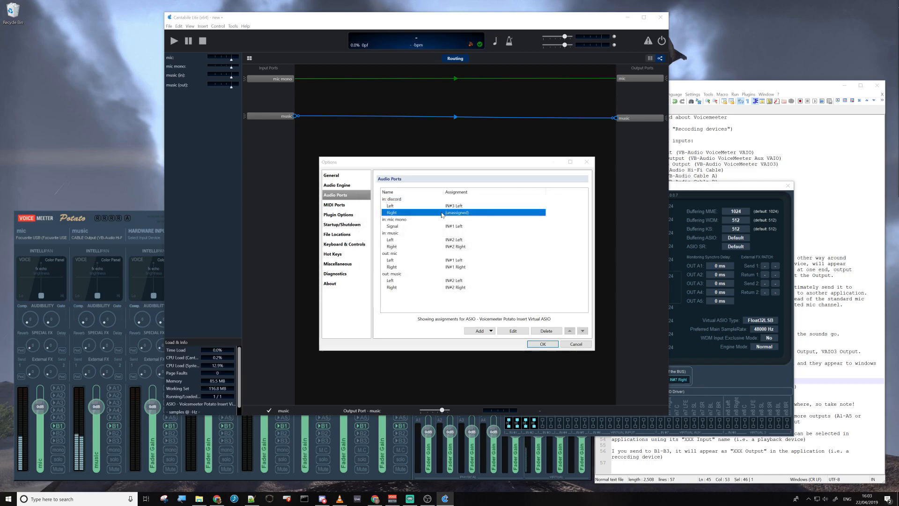
{"action": "left_click", "coordinate": [535, 236]}
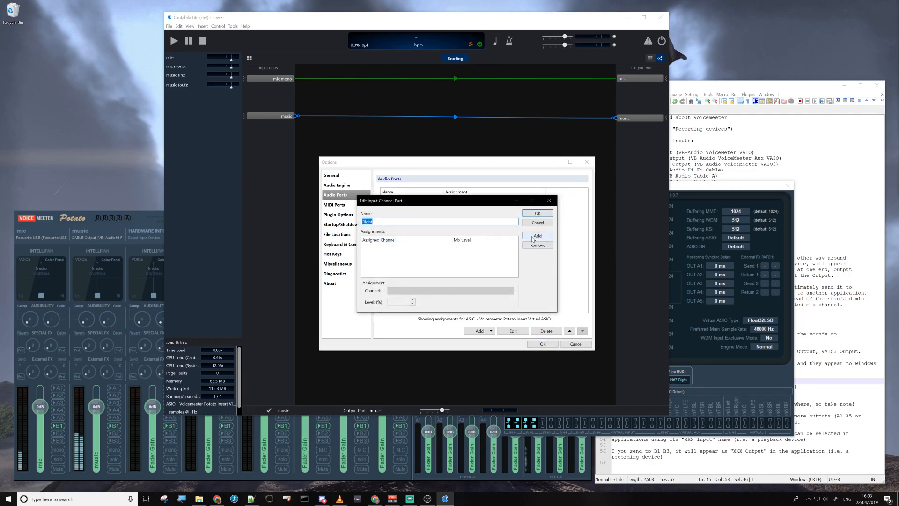
{"action": "left_click", "coordinate": [415, 294]}
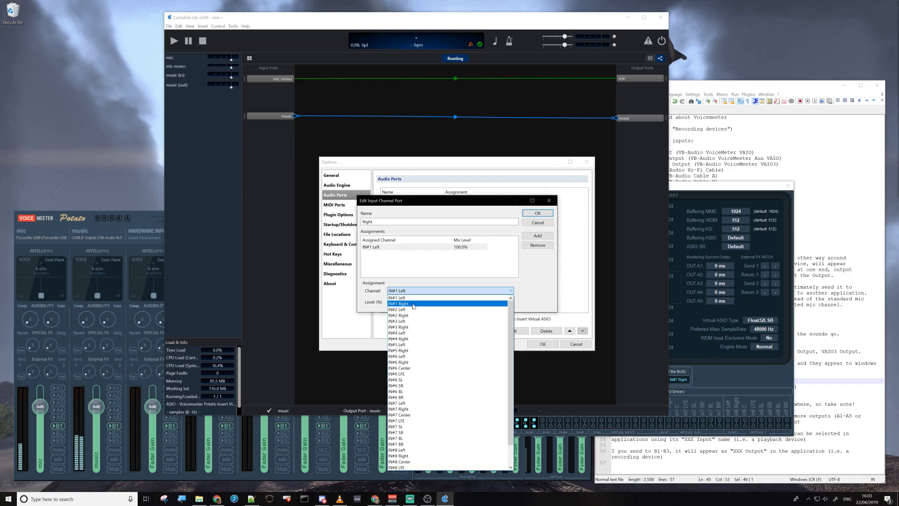
{"action": "left_click", "coordinate": [408, 328]}
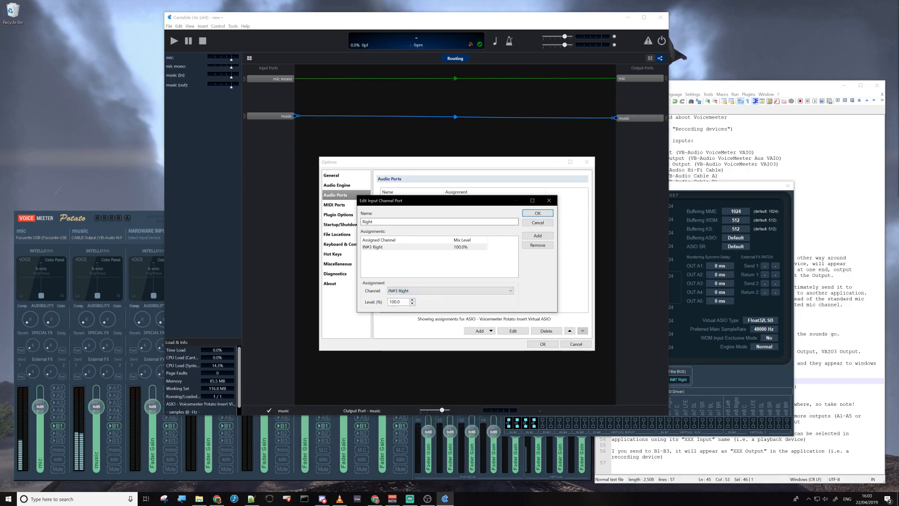
{"action": "left_click", "coordinate": [530, 214]}
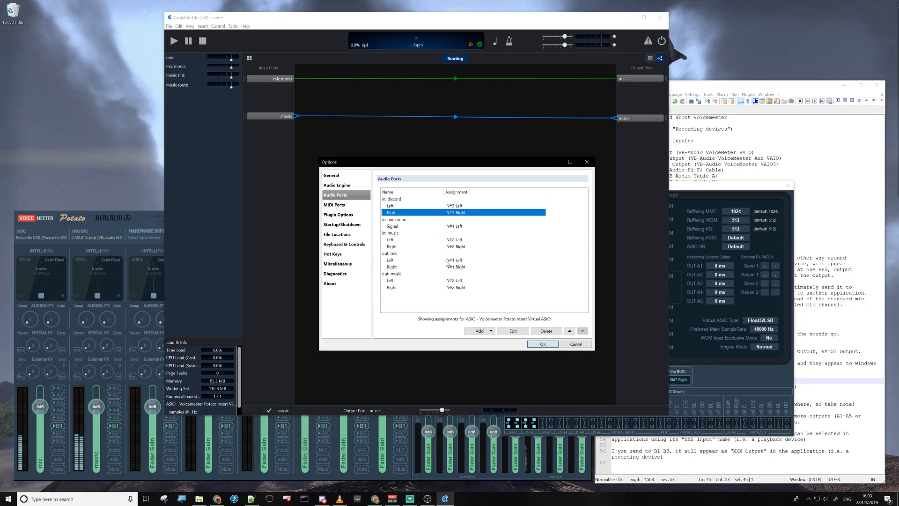
- Compare the mic and music port assignments with the patch inserts in Voicemeeter's System Settings, moving that window aside and returning to Cantabile's options
{"action": "left_click", "coordinate": [402, 260]}
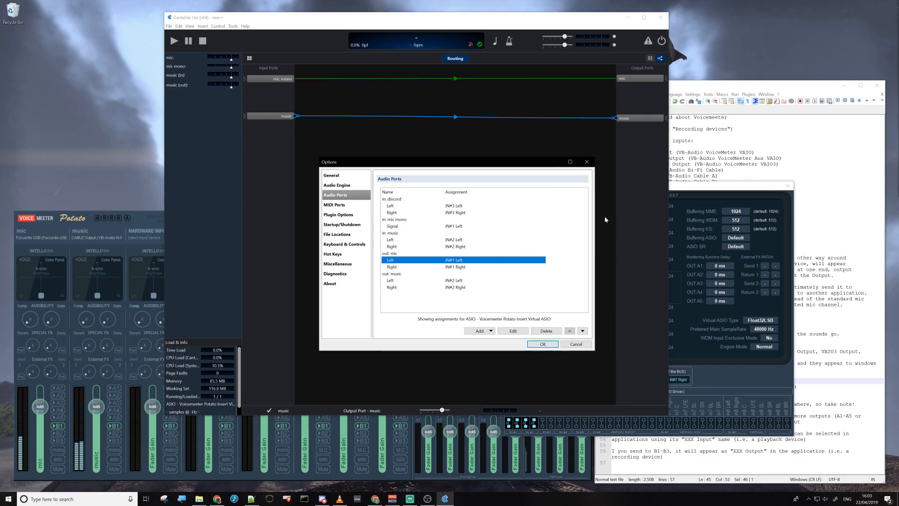
{"action": "left_click_drag", "start_coordinate": [711, 191], "coordinate": [803, 169]}
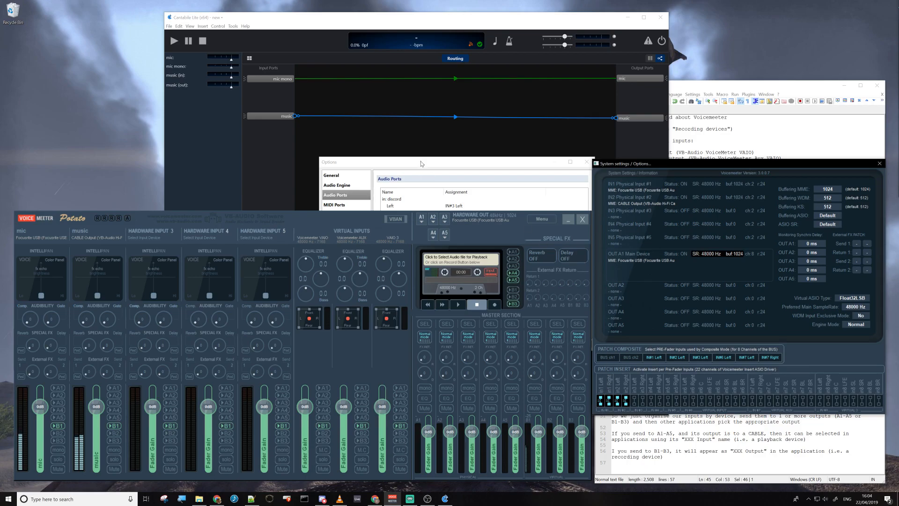
{"action": "left_click", "coordinate": [464, 163]}
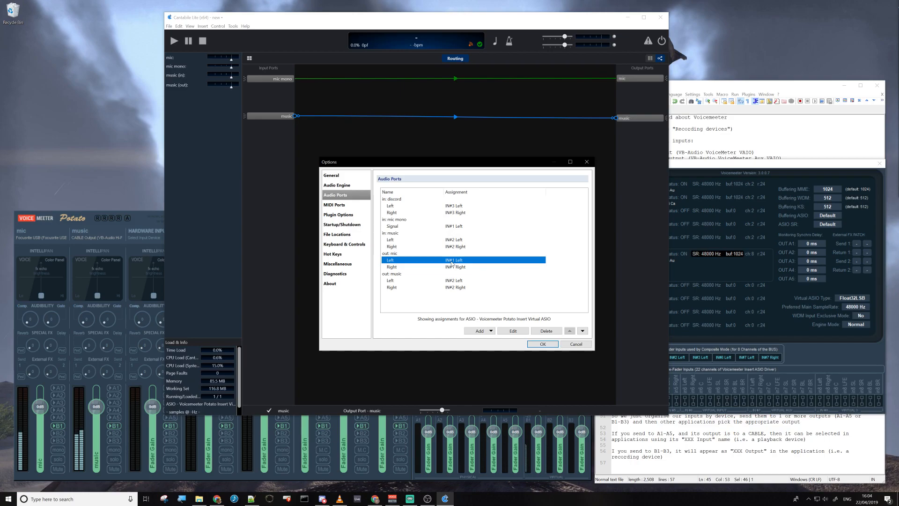
{"action": "left_click", "coordinate": [385, 253]}
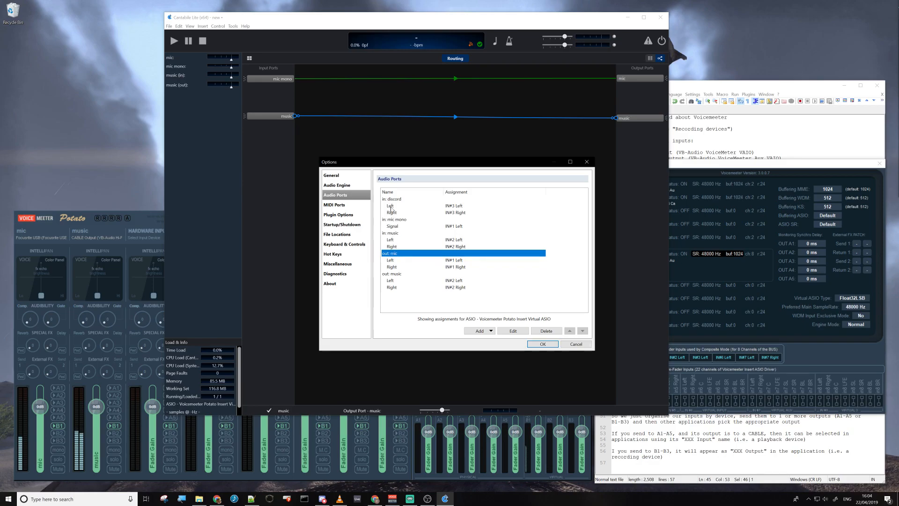
{"action": "left_click", "coordinate": [390, 233]}
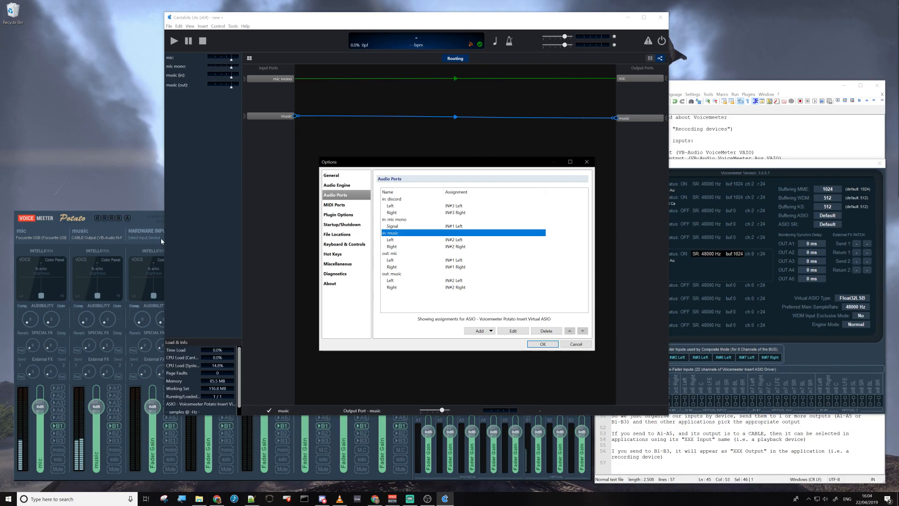
{"action": "left_click", "coordinate": [394, 274]}
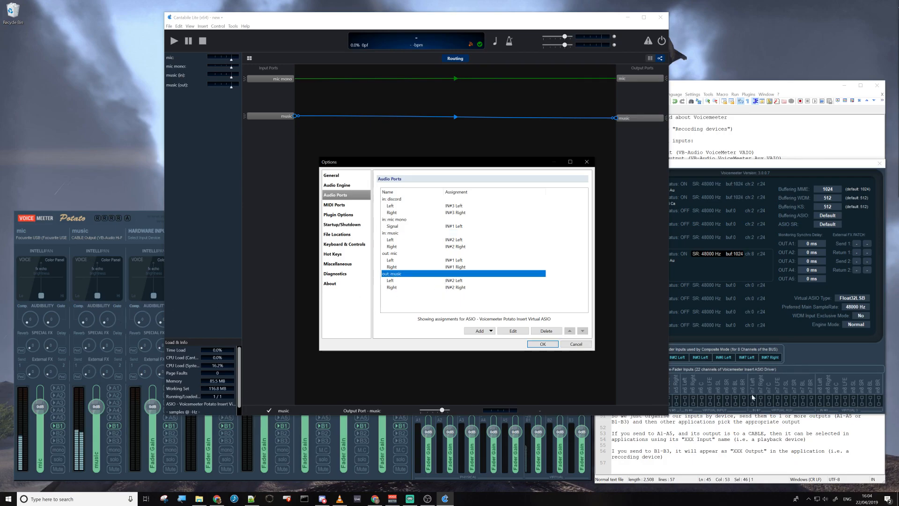
- Delete the discord input port from the audio ports and apply the options
{"action": "left_click", "coordinate": [401, 199]}
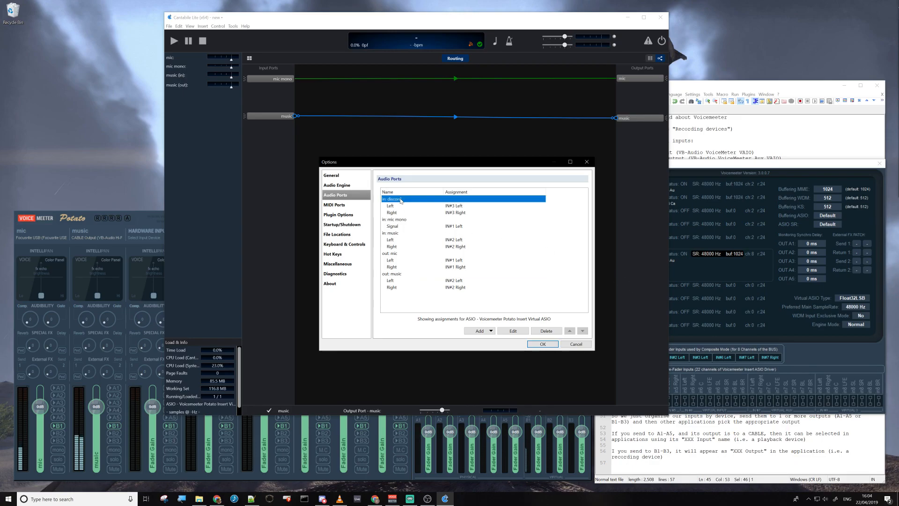
{"action": "left_click", "coordinate": [544, 331]}
{"action": "left_click", "coordinate": [541, 343]}
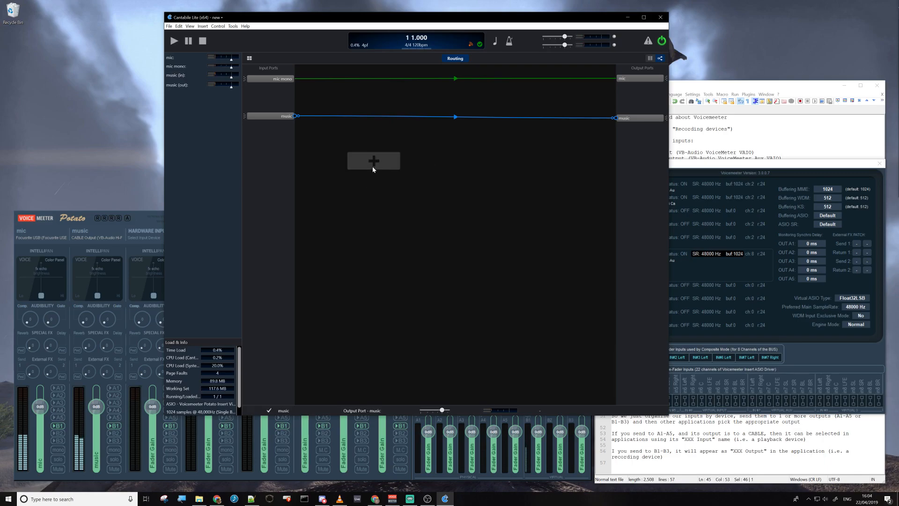
- Look through the list of all plugins available for insertion, then close it without adding one
{"action": "left_click", "coordinate": [377, 165]}
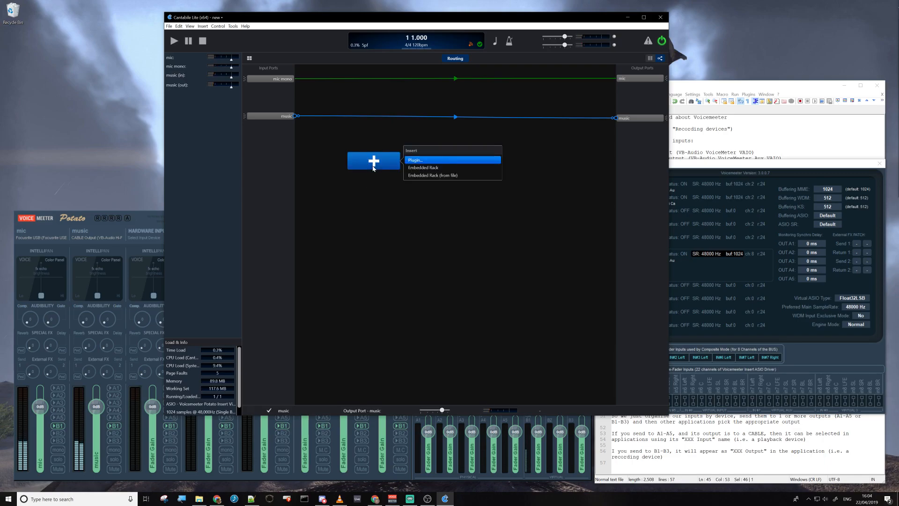
{"action": "left_click", "coordinate": [416, 160]}
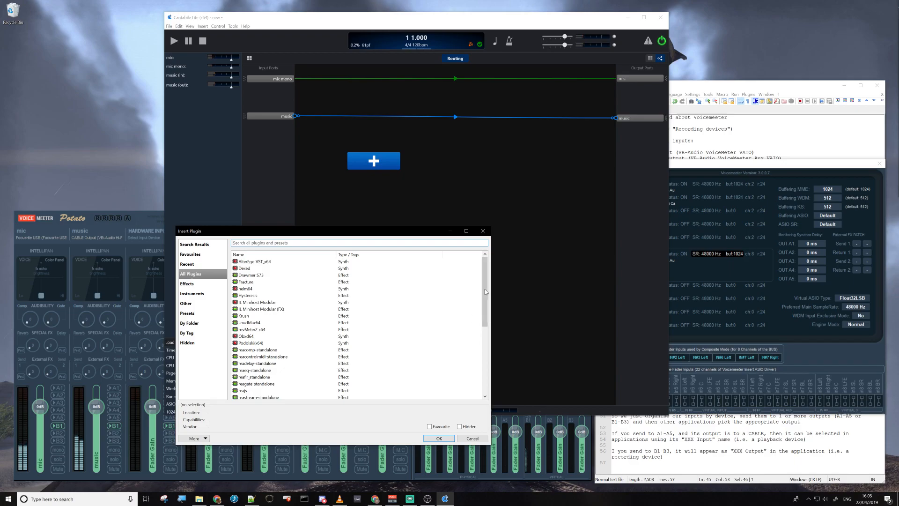
{"action": "mouse_move", "coordinate": [486, 287]}
{"action": "left_mouse_down"}
{"action": "mouse_move", "coordinate": [485, 340]}
{"action": "mouse_move", "coordinate": [485, 295]}
{"action": "left_mouse_up"}
{"action": "left_click_drag", "start_coordinate": [309, 235], "coordinate": [318, 235]}
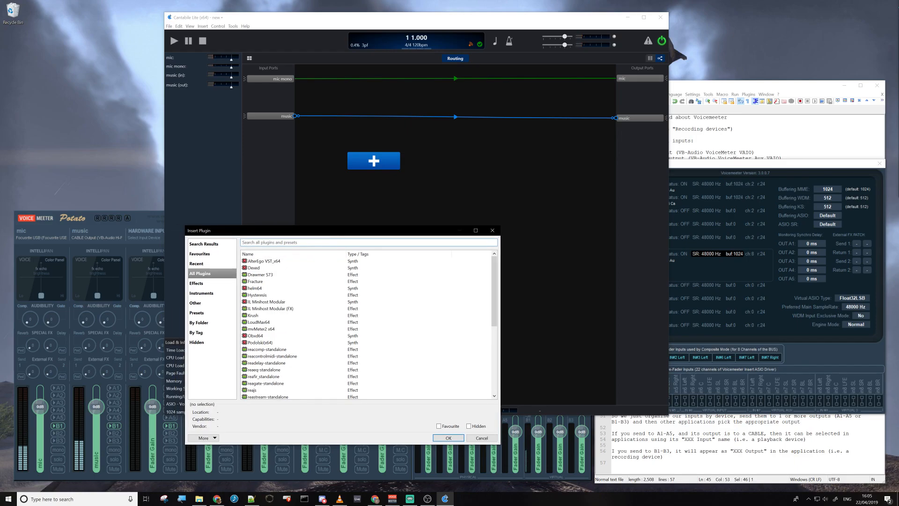
{"action": "left_click", "coordinate": [492, 231]}
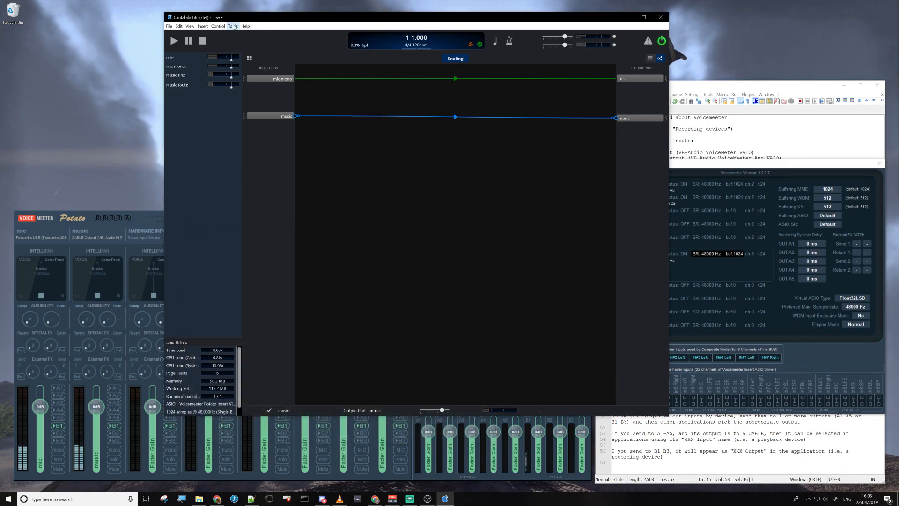
- Check Cantabile's file locations and VST plugin folder path in the options, then leave them without saving
{"action": "left_click", "coordinate": [233, 26]}
{"action": "left_click", "coordinate": [245, 93]}
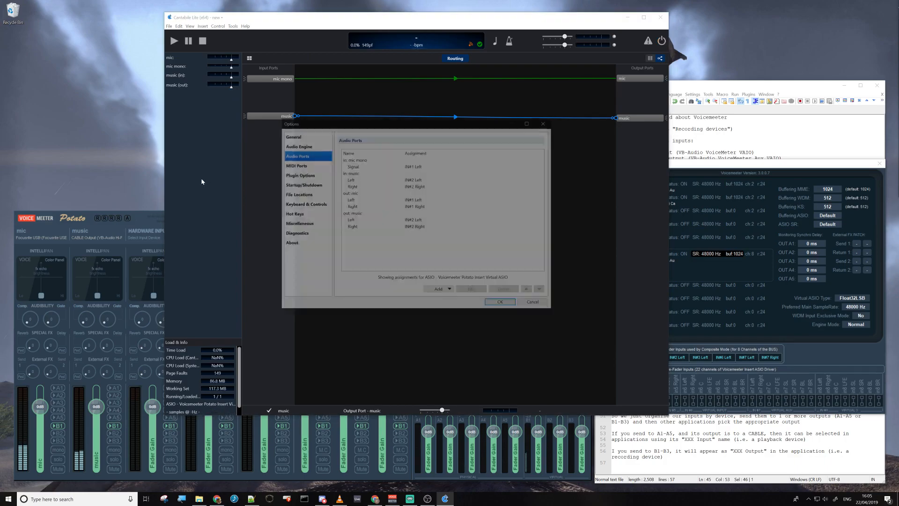
{"action": "left_click", "coordinate": [294, 195]}
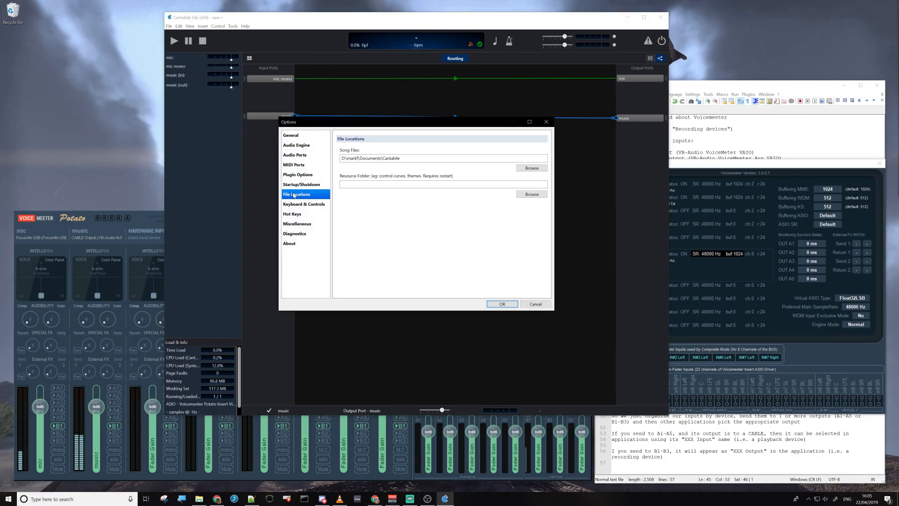
{"action": "left_click", "coordinate": [295, 176]}
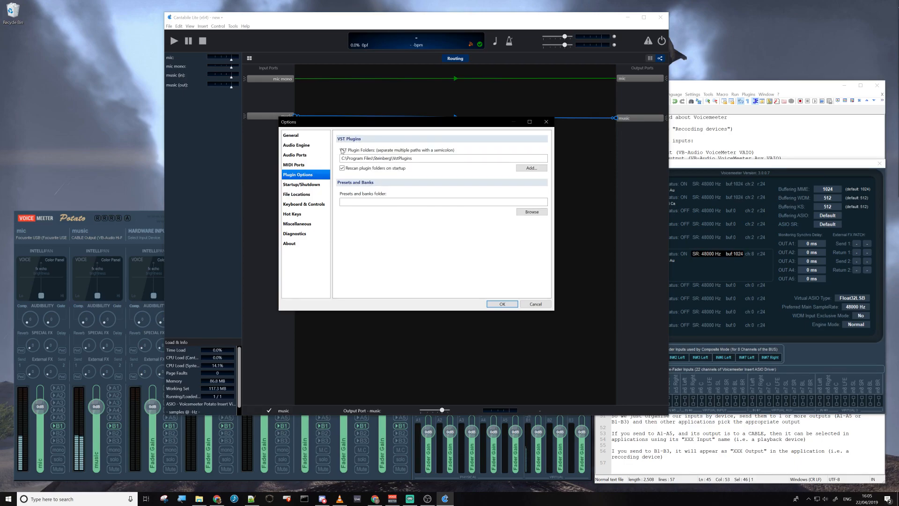
{"action": "left_click_drag", "start_coordinate": [428, 158], "coordinate": [341, 158]}
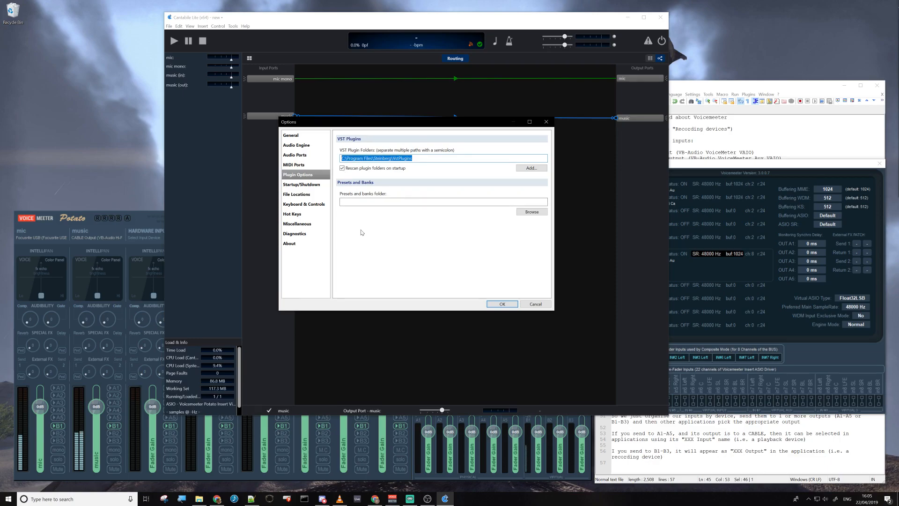
{"action": "left_click", "coordinate": [536, 305]}
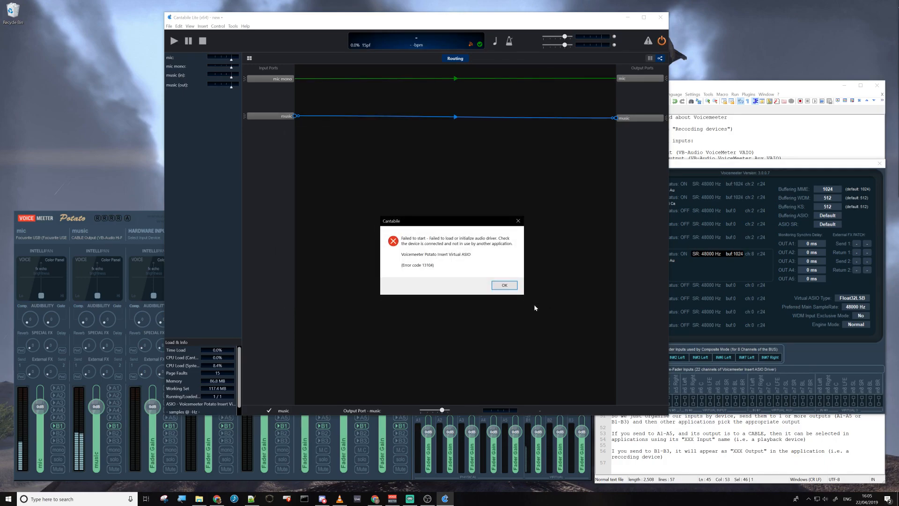
- Dismiss the audio driver error and turn Cantabile's audio engine back on
{"action": "left_click", "coordinate": [506, 287]}
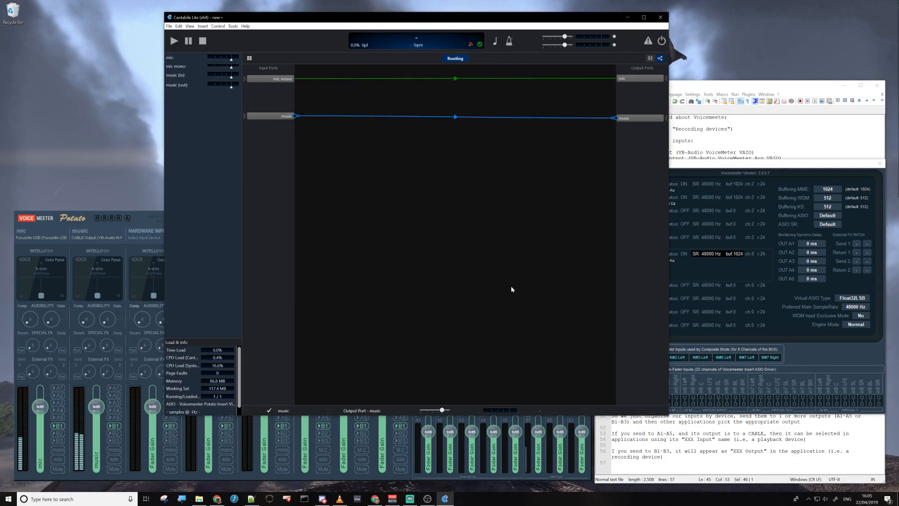
{"action": "left_click", "coordinate": [661, 41]}
{"action": "left_click", "coordinate": [661, 42]}
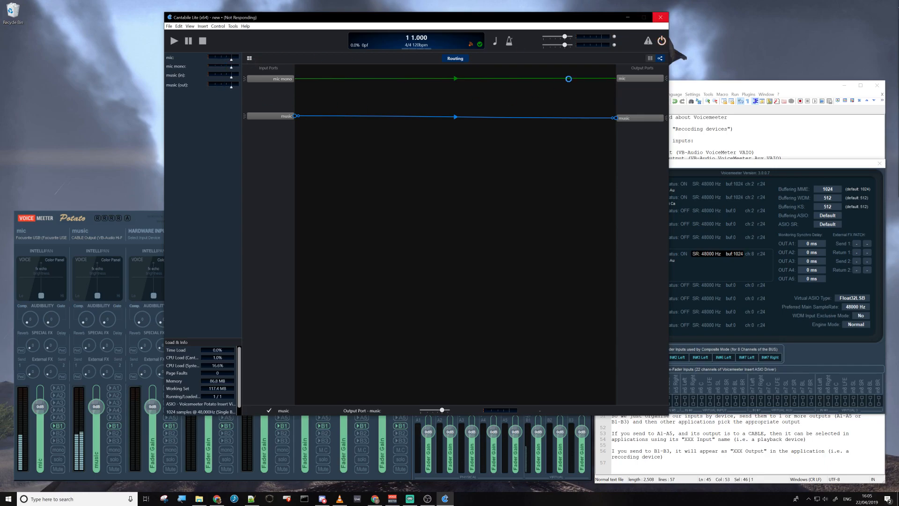
{"action": "left_click", "coordinate": [661, 41]}
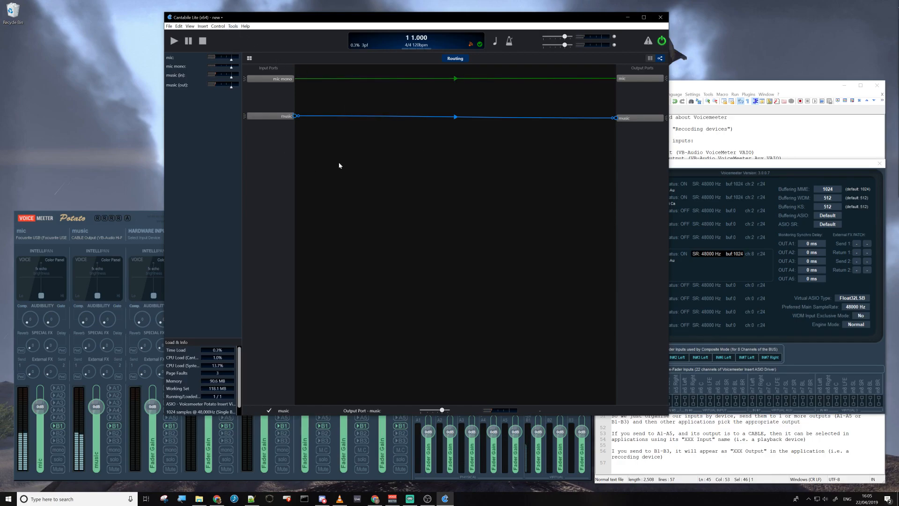
- Insert the LoudMax64 plugin into the routing and place it below the middle of the music route
{"action": "left_click", "coordinate": [372, 164]}
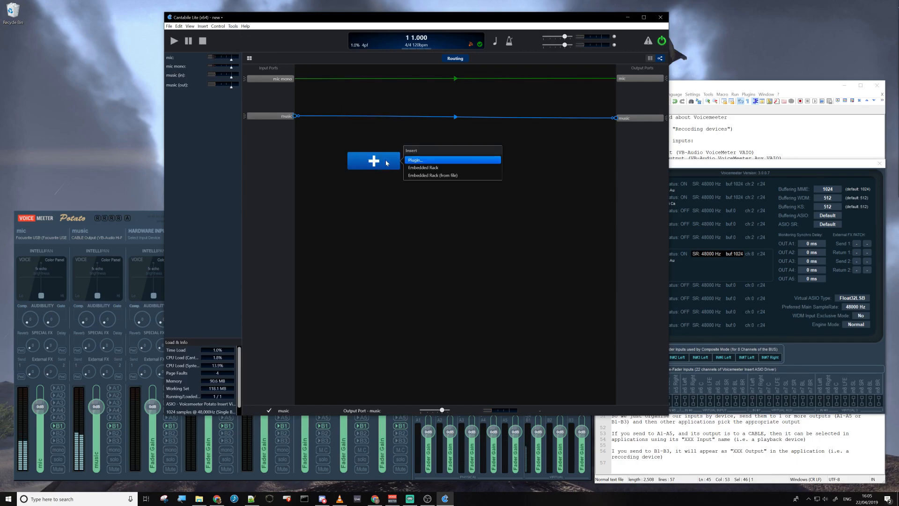
{"action": "left_click", "coordinate": [417, 160]}
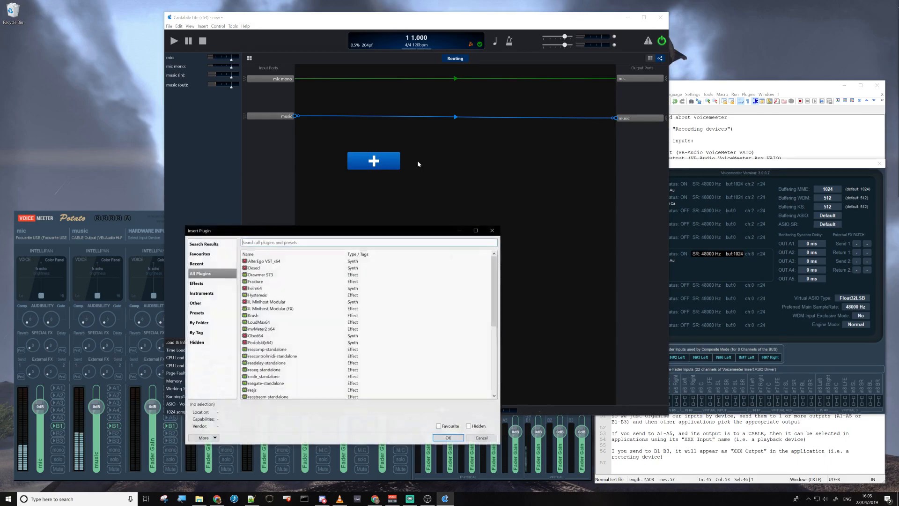
{"action": "left_click", "coordinate": [270, 322]}
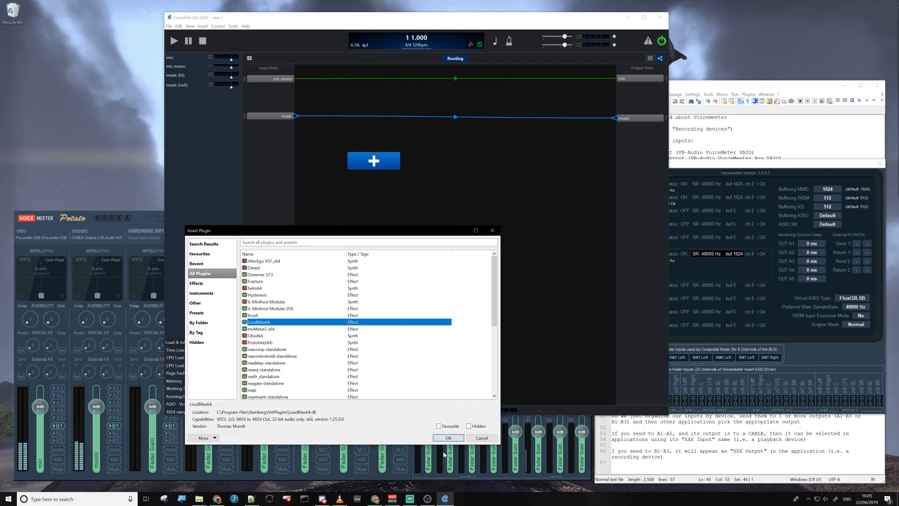
{"action": "left_click", "coordinate": [448, 437]}
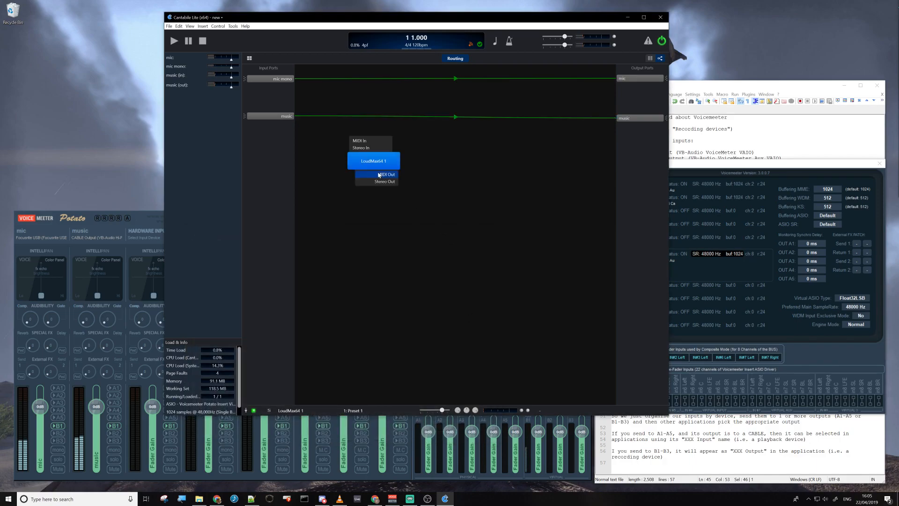
{"action": "left_click_drag", "start_coordinate": [365, 161], "coordinate": [436, 165]}
- Rename the LoudMax64 plugin as LM Music
{"action": "right_click", "coordinate": [443, 166]}
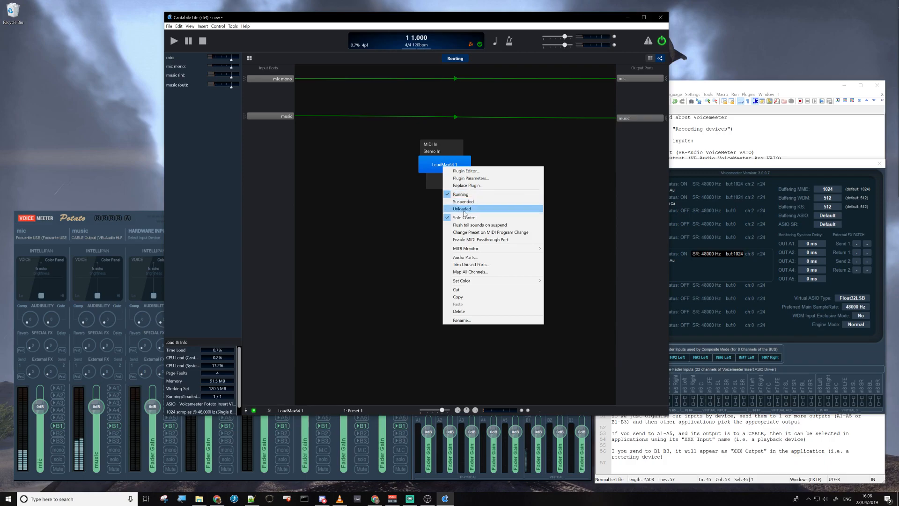
{"action": "left_click", "coordinate": [461, 321]}
{"action": "type", "text": "LM Musi"}
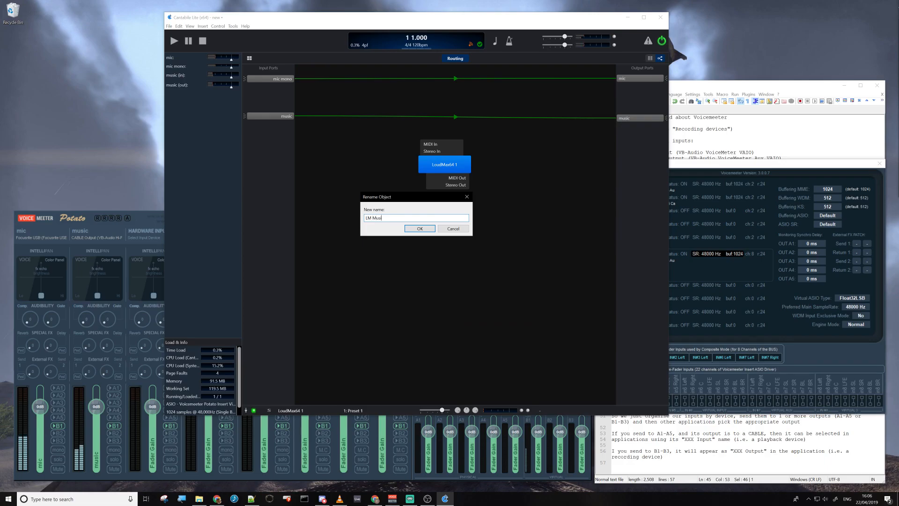
{"action": "type", "text": "c"}
{"action": "key", "text": "Return"}
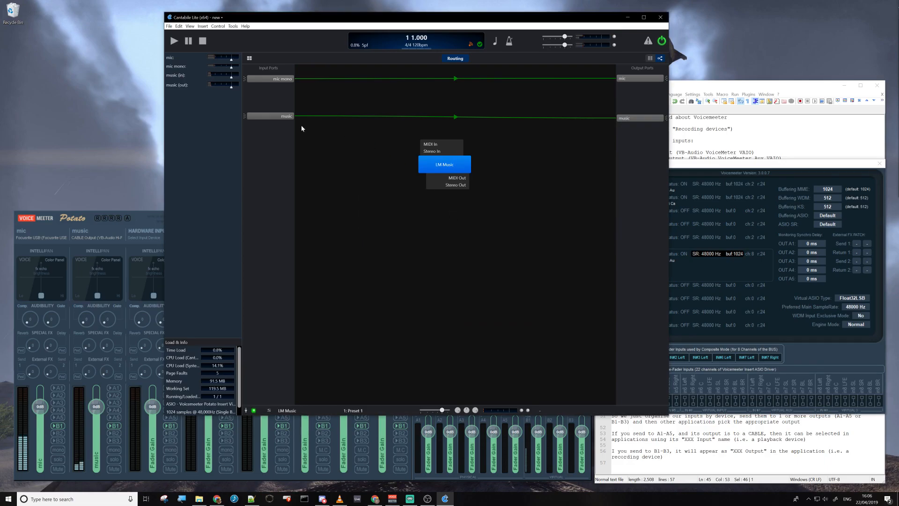
- Route the music input through LM Music's Stereo In and Stereo Out to the music output, deleting the direct music route
{"action": "left_click_drag", "start_coordinate": [295, 116], "coordinate": [426, 156]}
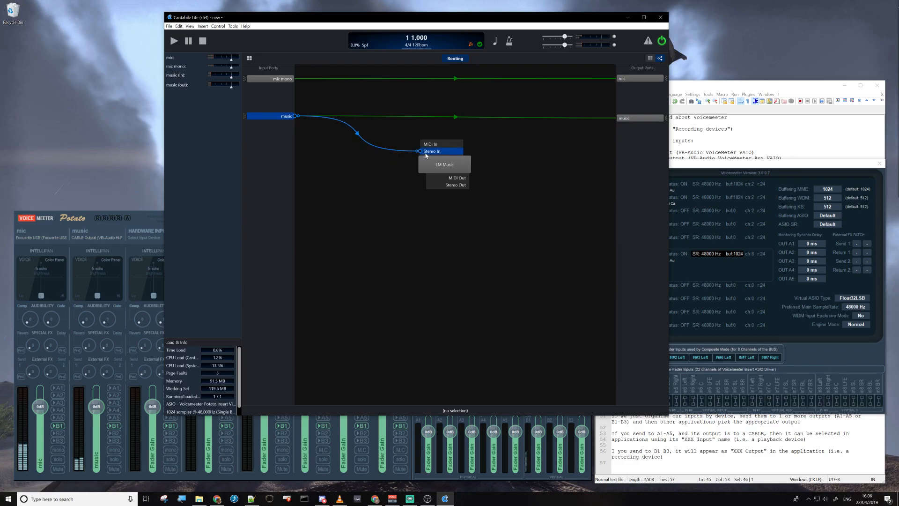
{"action": "left_click", "coordinate": [428, 117]}
{"action": "right_click", "coordinate": [428, 117]}
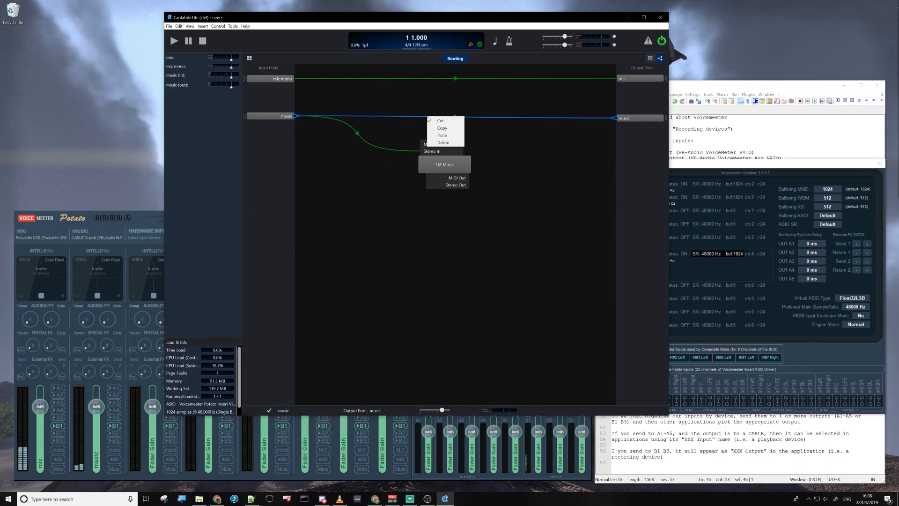
{"action": "left_click", "coordinate": [443, 142]}
{"action": "left_click_drag", "start_coordinate": [458, 185], "coordinate": [627, 120]}
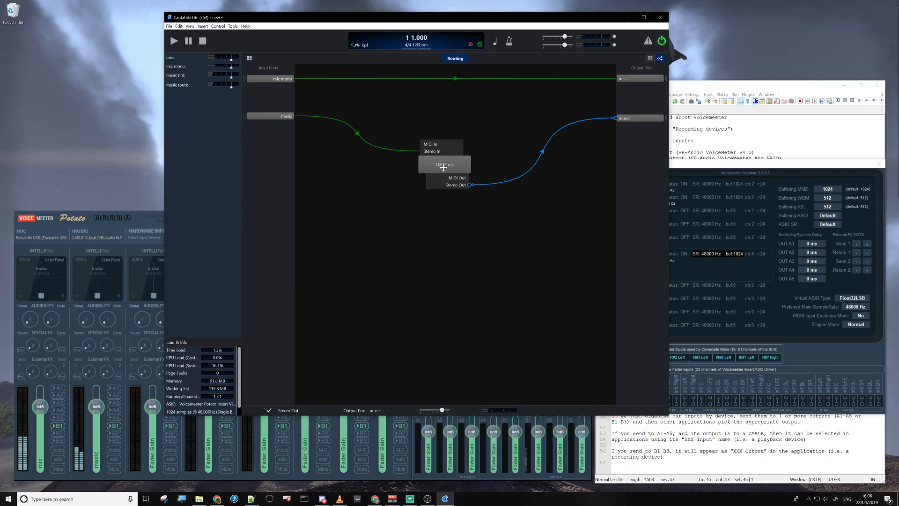
- Move the LM Music plugin higher in the routing, open its editor, and lower its threshold and output sliders
{"action": "left_click_drag", "start_coordinate": [444, 165], "coordinate": [451, 138]}
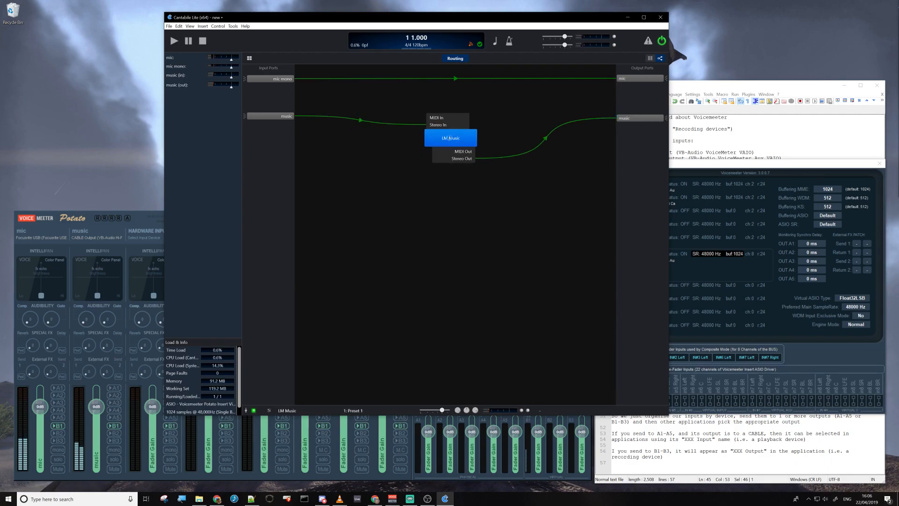
{"action": "double_click", "coordinate": [450, 137]}
{"action": "left_click_drag", "start_coordinate": [414, 186], "coordinate": [419, 176]}
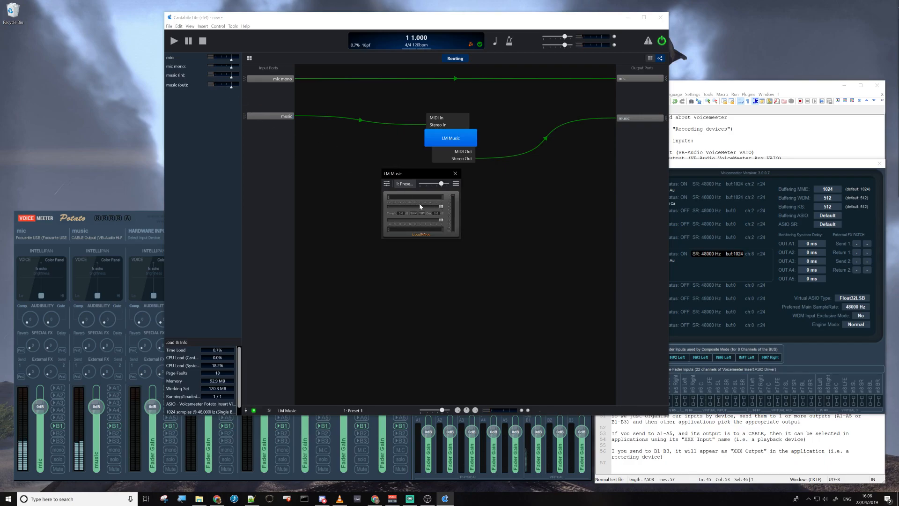
{"action": "left_click_drag", "start_coordinate": [441, 208], "coordinate": [387, 207]}
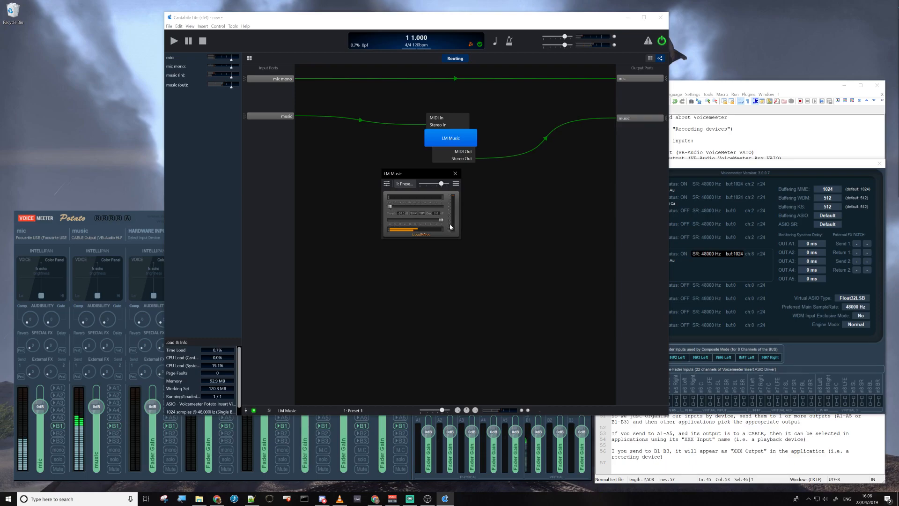
{"action": "left_click_drag", "start_coordinate": [440, 220], "coordinate": [413, 220]}
{"action": "left_click_drag", "start_coordinate": [413, 222], "coordinate": [417, 223]}
- Raise the playback volume in VLC and fine-tune LM Music by lowering its output and threshold sliders slightly further
{"action": "left_click", "coordinate": [339, 499]}
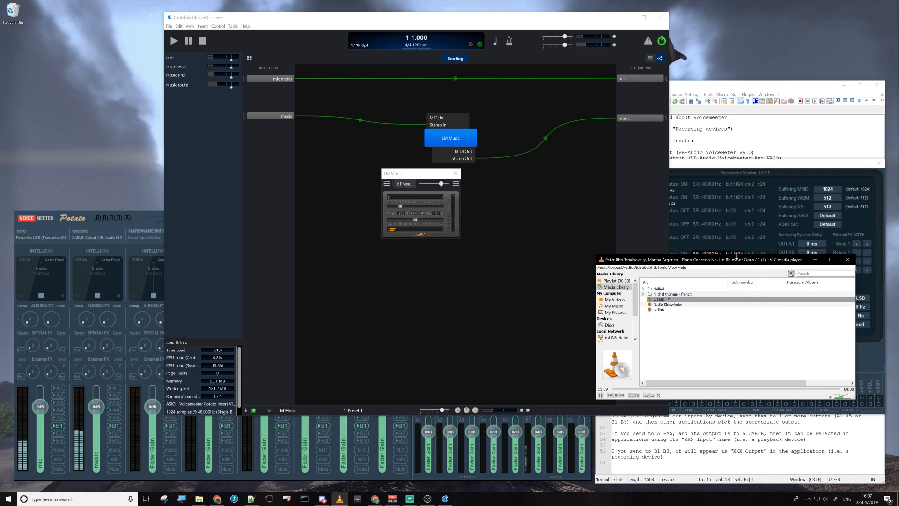
{"action": "left_click_drag", "start_coordinate": [736, 262], "coordinate": [407, 257]}
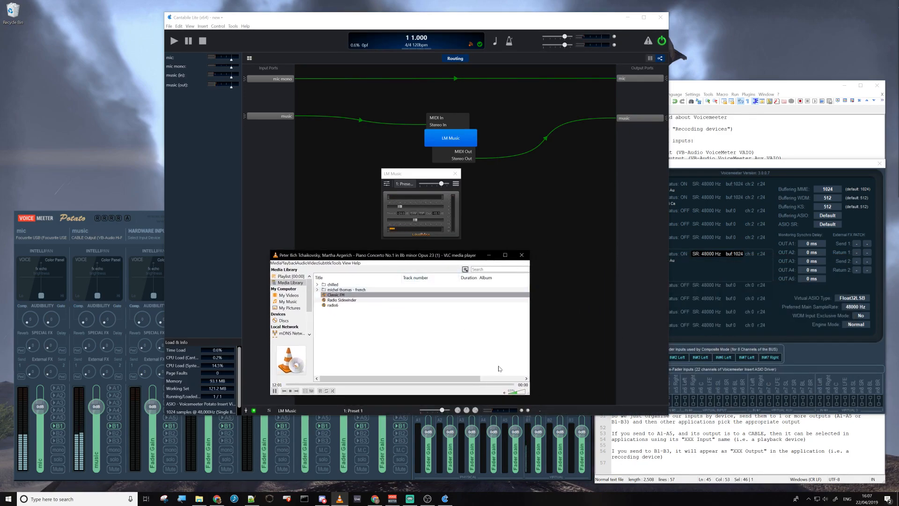
{"action": "left_click", "coordinate": [520, 393]}
{"action": "scroll", "coordinate": [520, 394], "scroll_direction": "up", "scroll_amount": 9}
{"action": "left_click_drag", "start_coordinate": [416, 221], "coordinate": [409, 221]}
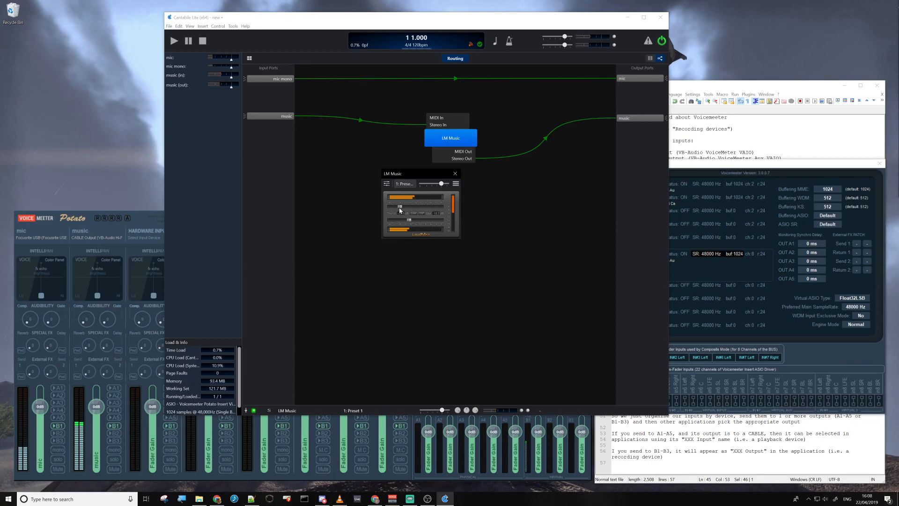
{"action": "left_click_drag", "start_coordinate": [398, 209], "coordinate": [396, 209]}
- Lower the VLC playback volume, move its window clear of Cantabile, and close the LM Music plugin editor
{"action": "key", "text": "alt+Tab"}
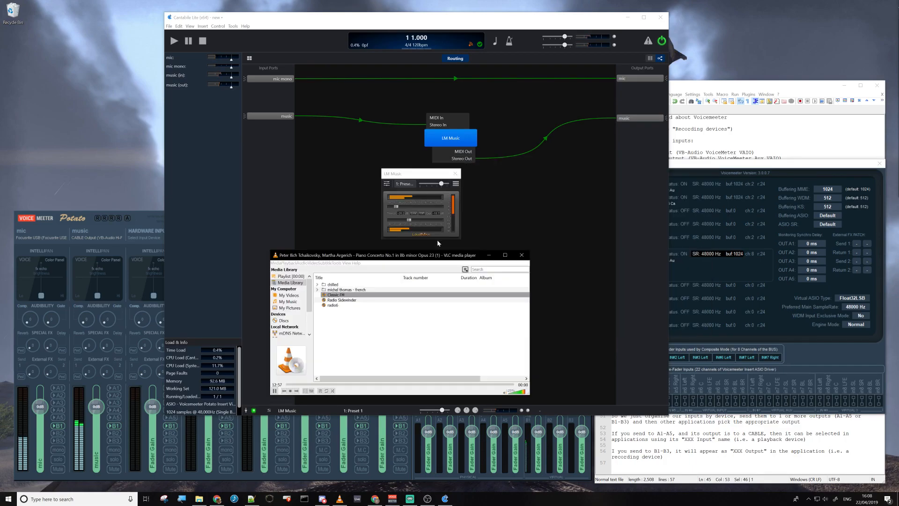
{"action": "left_click_drag", "start_coordinate": [452, 255], "coordinate": [689, 311]}
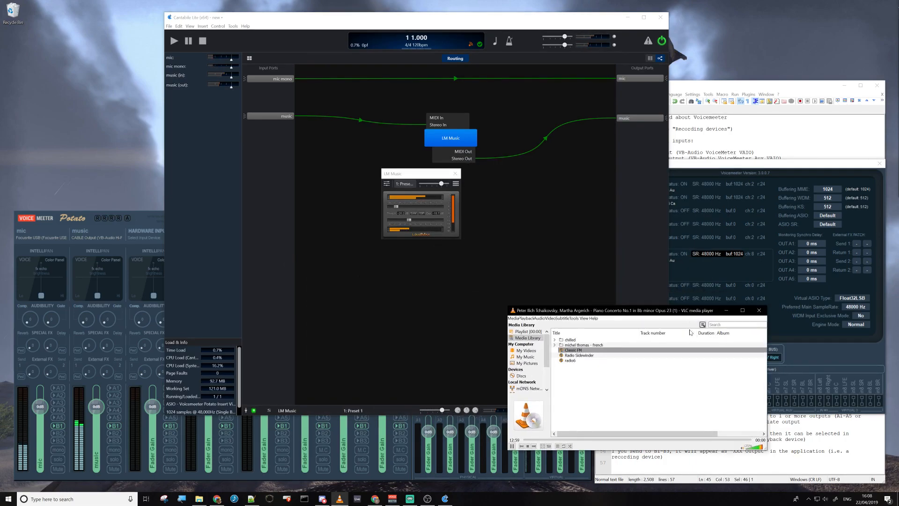
{"action": "scroll", "coordinate": [757, 448], "scroll_direction": "down", "scroll_amount": 9}
{"action": "left_click_drag", "start_coordinate": [639, 311], "coordinate": [677, 324]}
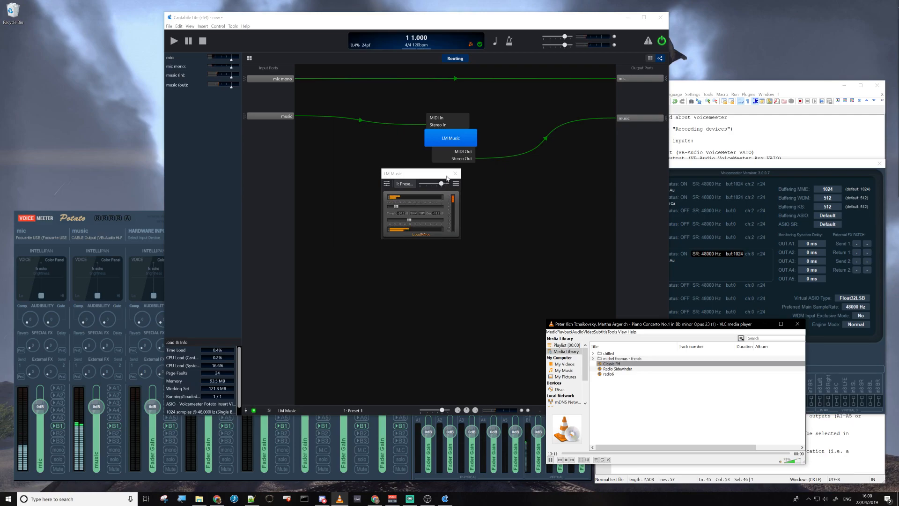
{"action": "left_click_drag", "start_coordinate": [414, 176], "coordinate": [424, 177]}
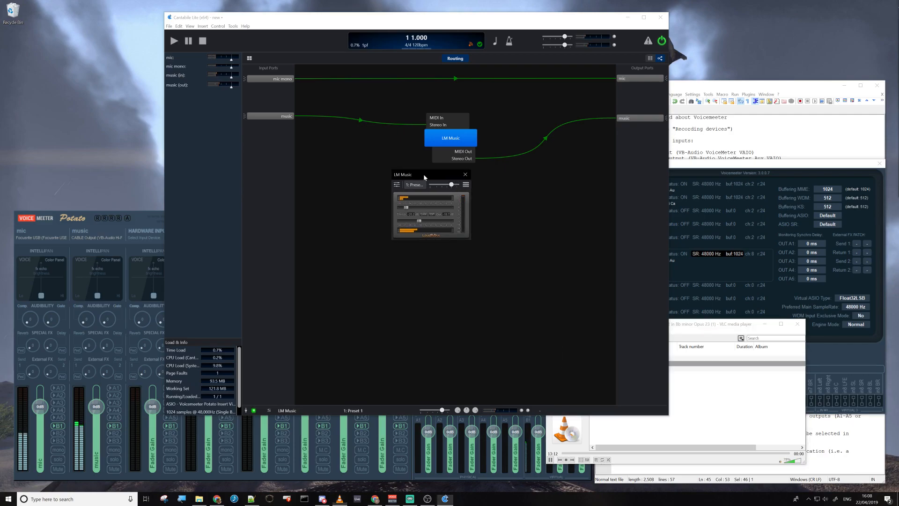
{"action": "left_click", "coordinate": [466, 174]}
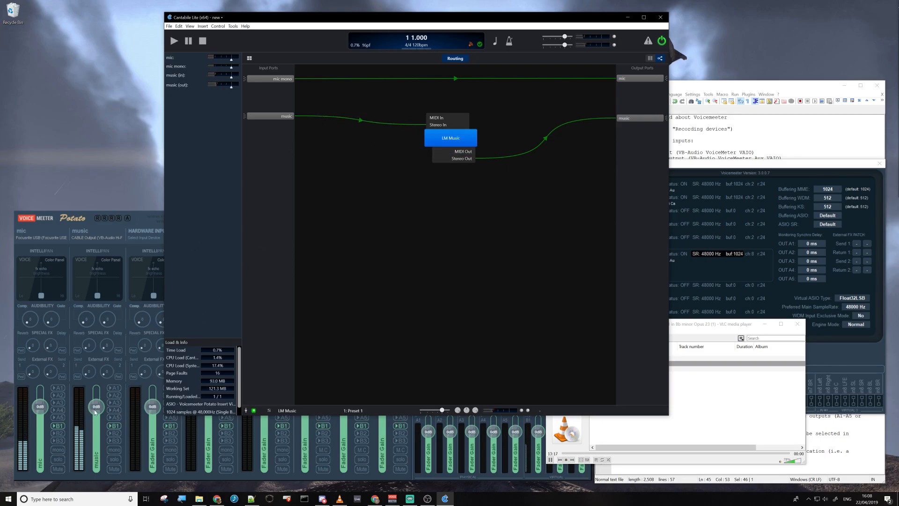
- Try the Audio Input Capture volume in Streamlabs OBS and Voicemeeter's B1 master fader, resetting the fader to 0 dB
{"action": "left_click", "coordinate": [159, 215]}
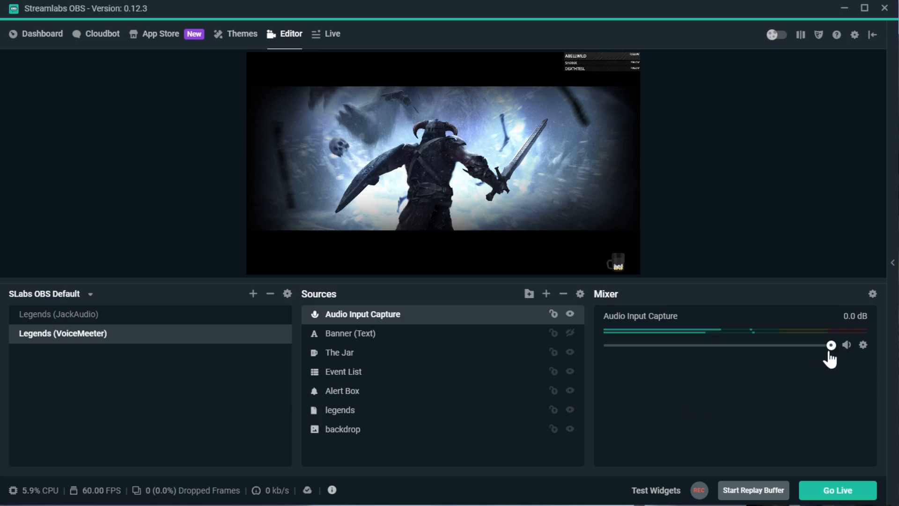
{"action": "mouse_move", "coordinate": [831, 347]}
{"action": "left_mouse_down"}
{"action": "mouse_move", "coordinate": [728, 347]}
{"action": "mouse_move", "coordinate": [839, 353]}
{"action": "left_mouse_up"}
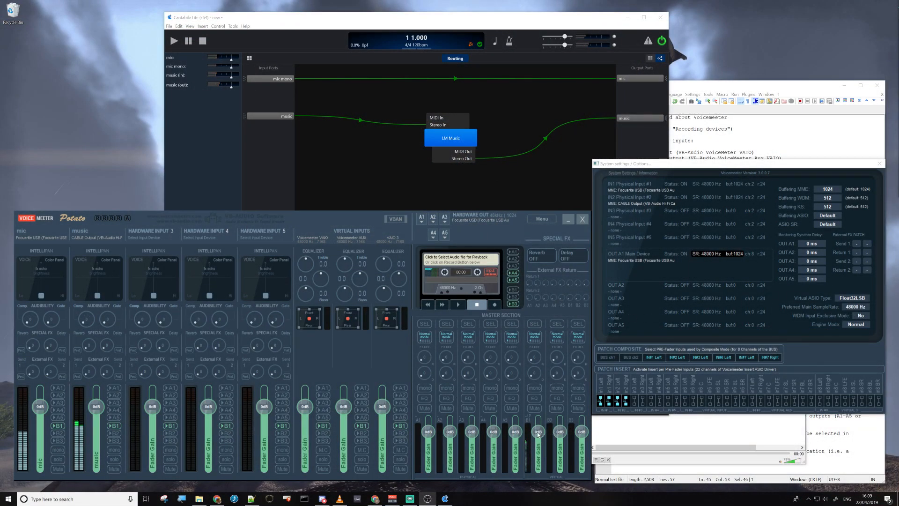
{"action": "left_click_drag", "start_coordinate": [538, 432], "coordinate": [540, 440]}
{"action": "double_click", "coordinate": [541, 440]}
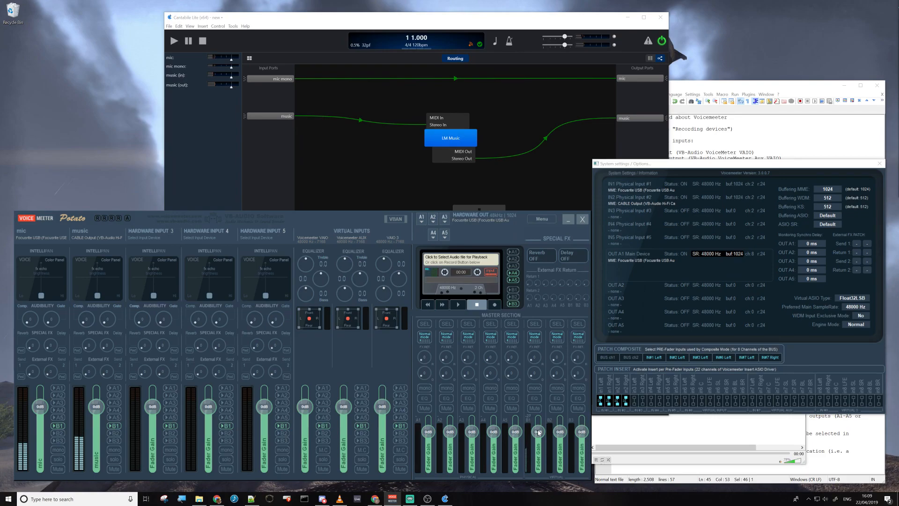
{"action": "left_click_drag", "start_coordinate": [539, 435], "coordinate": [539, 434]}
{"action": "double_click", "coordinate": [538, 433]}
- Close Voicemeeter's system settings and arrange the Cantabile, Voicemeeter and Notepad++ windows so the notes are fully visible
{"action": "left_click", "coordinate": [879, 163]}
{"action": "left_click_drag", "start_coordinate": [728, 86], "coordinate": [729, 79]}
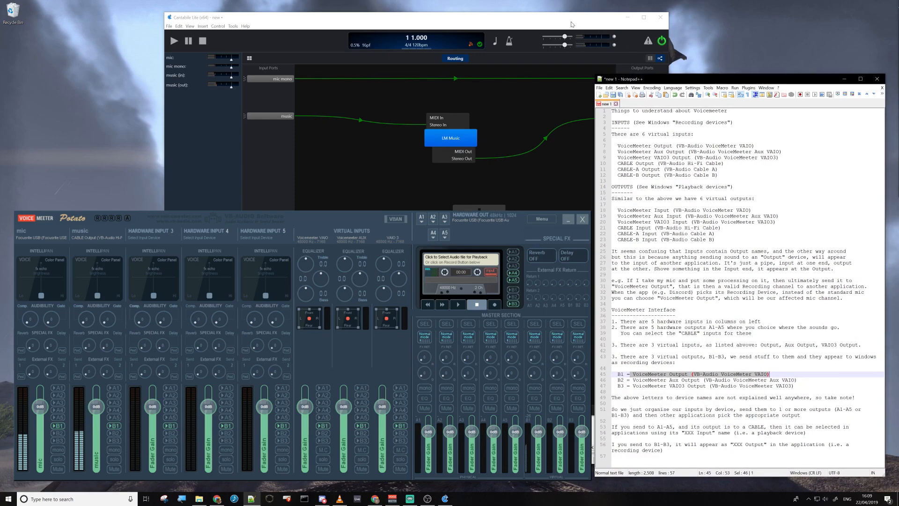
{"action": "left_click_drag", "start_coordinate": [493, 21], "coordinate": [415, 18]}
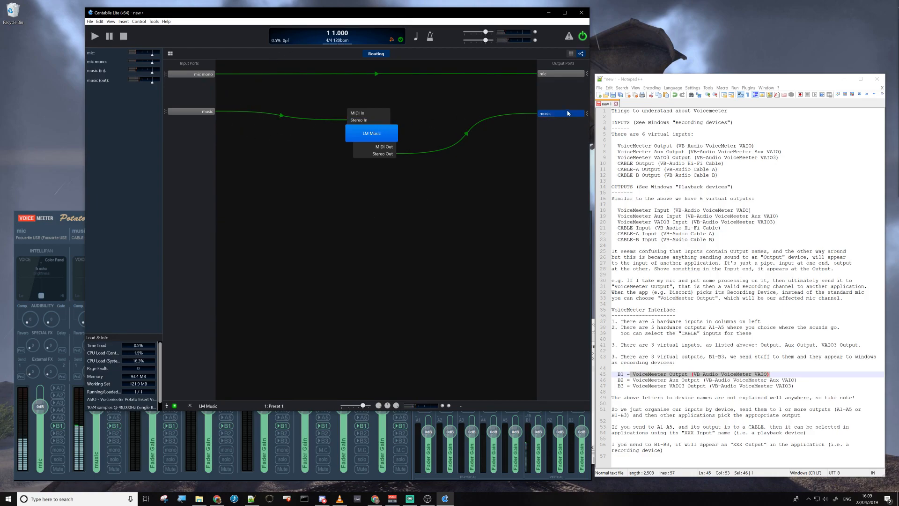
{"action": "left_click", "coordinate": [674, 79]}
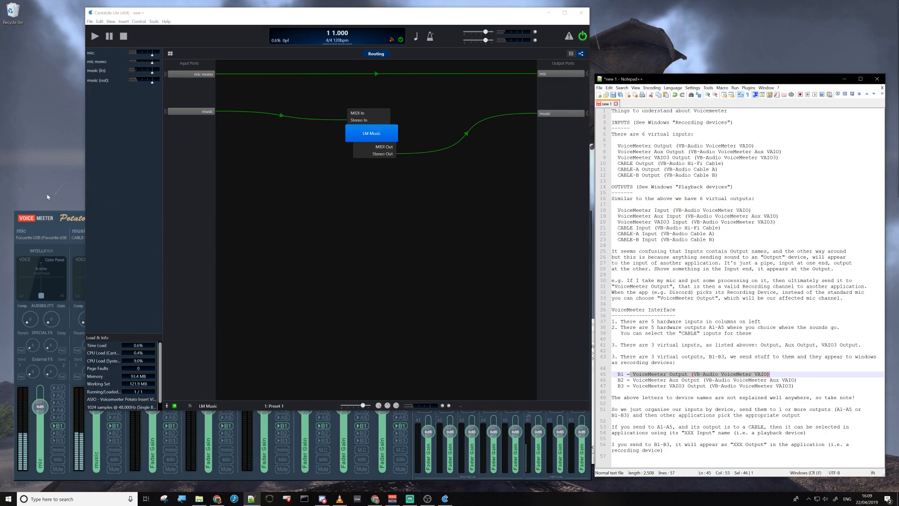
{"action": "left_click", "coordinate": [70, 218]}
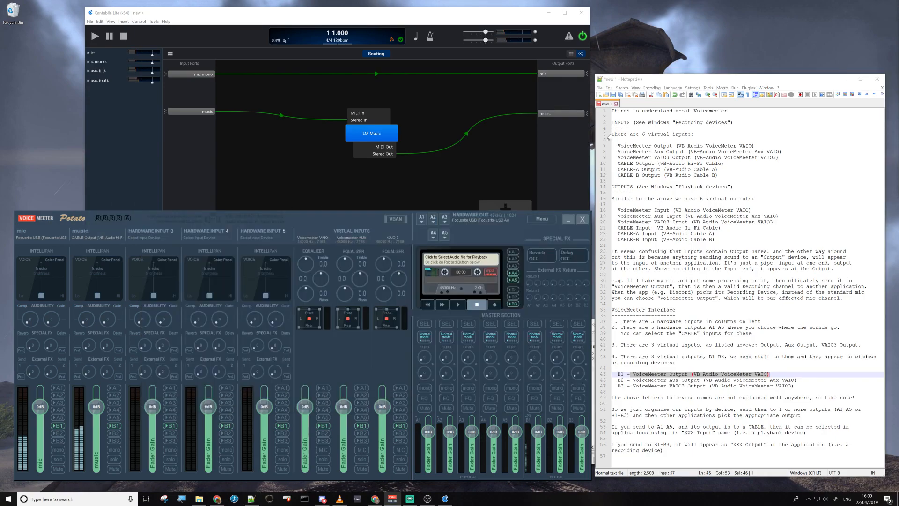
- Review the CABLE and VoiceMeeter output devices listed as virtual inputs in the Notepad++ notes, highlighting them
{"action": "left_click_drag", "start_coordinate": [618, 170], "coordinate": [718, 176]}
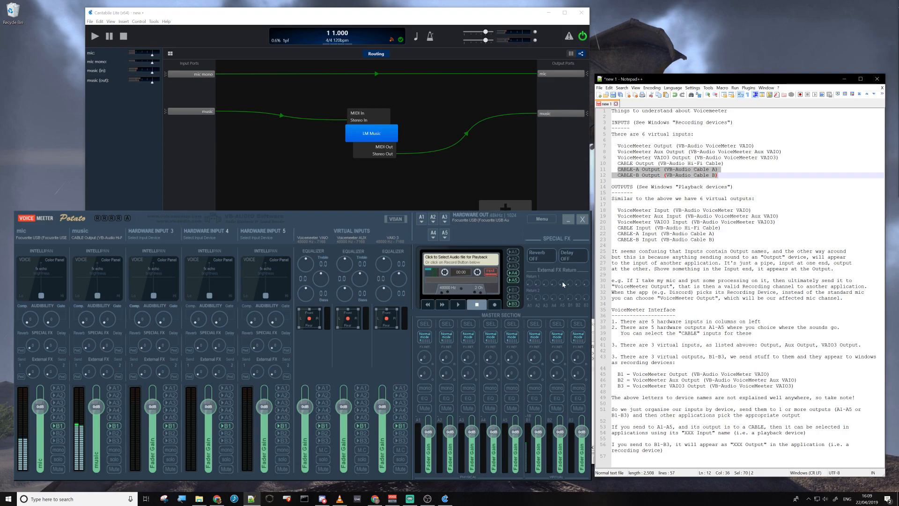
{"action": "left_click_drag", "start_coordinate": [617, 164], "coordinate": [651, 163]}
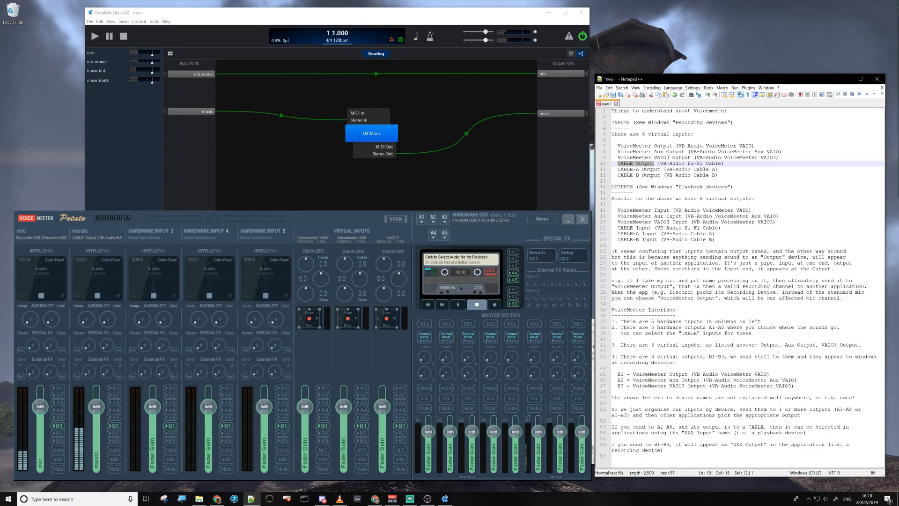
{"action": "left_click_drag", "start_coordinate": [618, 170], "coordinate": [639, 170]}
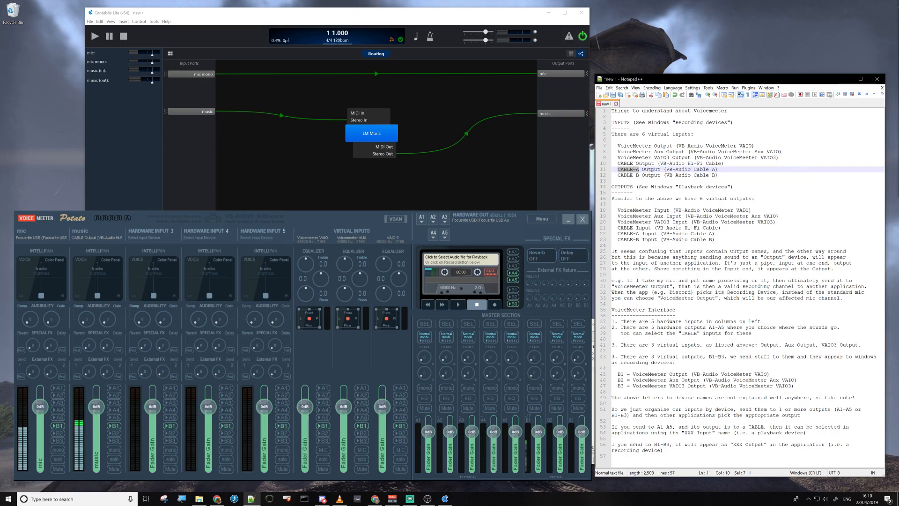
{"action": "left_click_drag", "start_coordinate": [618, 175], "coordinate": [633, 163]}
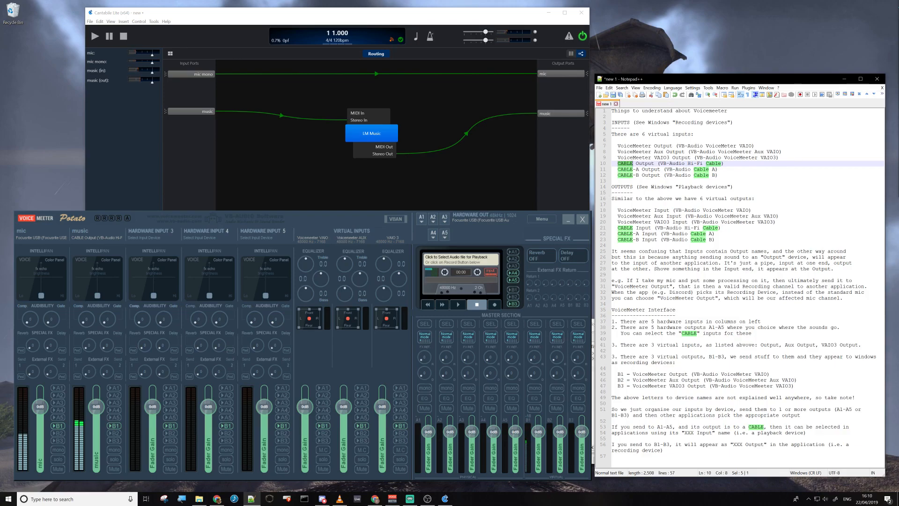
{"action": "double_click", "coordinate": [621, 122]}
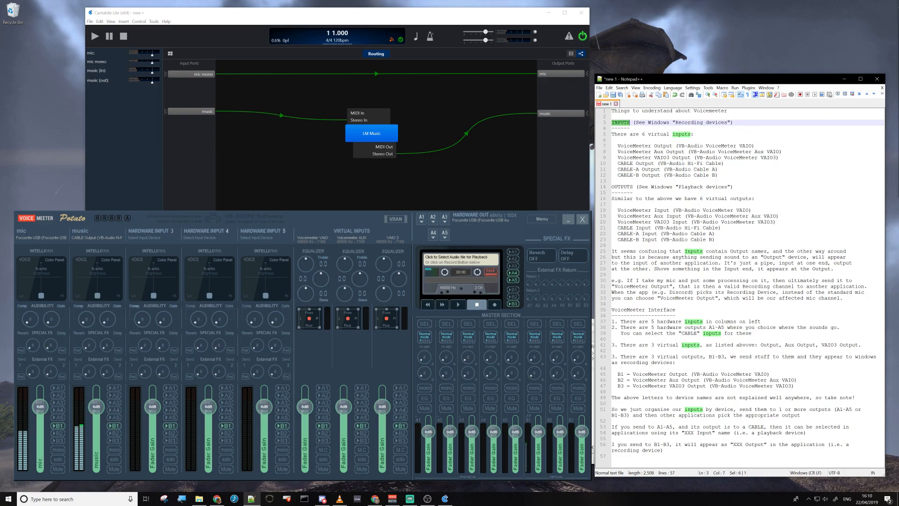
{"action": "left_click_drag", "start_coordinate": [617, 146], "coordinate": [779, 158]}
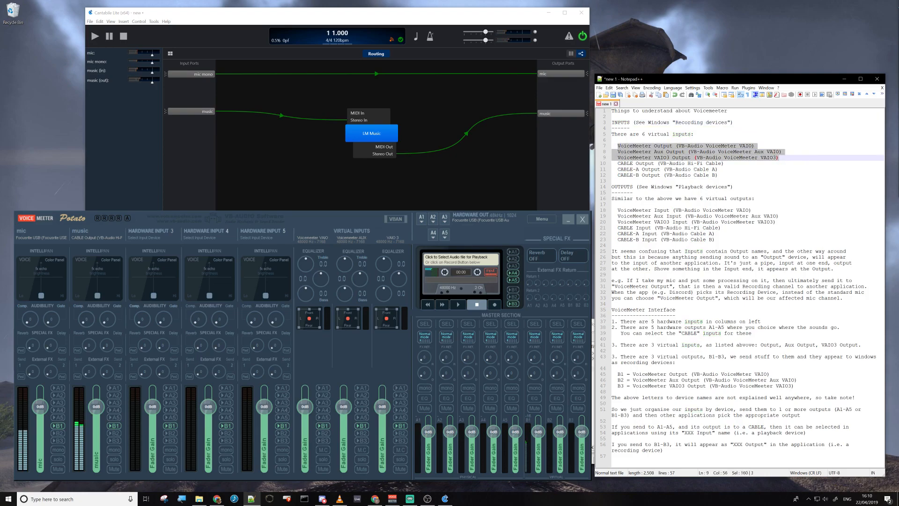
{"action": "double_click", "coordinate": [636, 158]}
{"action": "triple_click", "coordinate": [663, 158]}
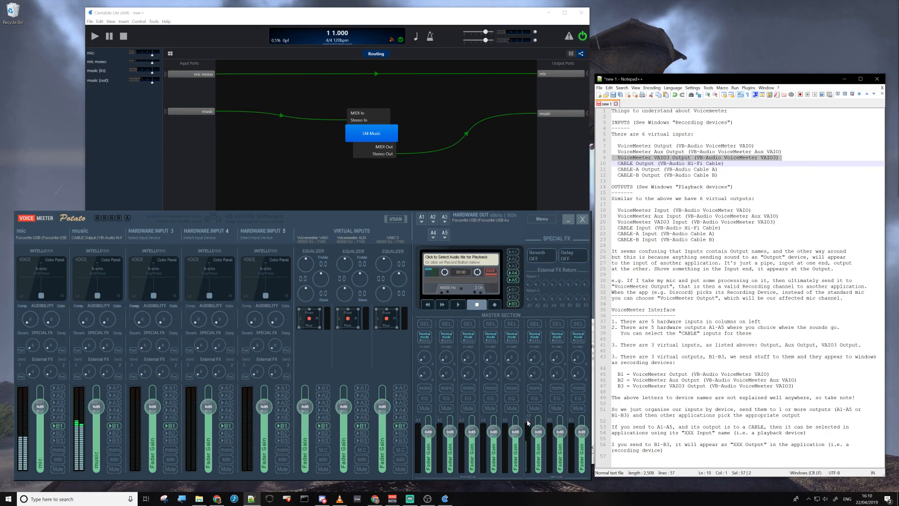
- Highlight the B1 to B3 virtual output mappings in the notes, and the VoiceMeeter Output device assigned to B1
{"action": "left_click_drag", "start_coordinate": [613, 374], "coordinate": [613, 392]}
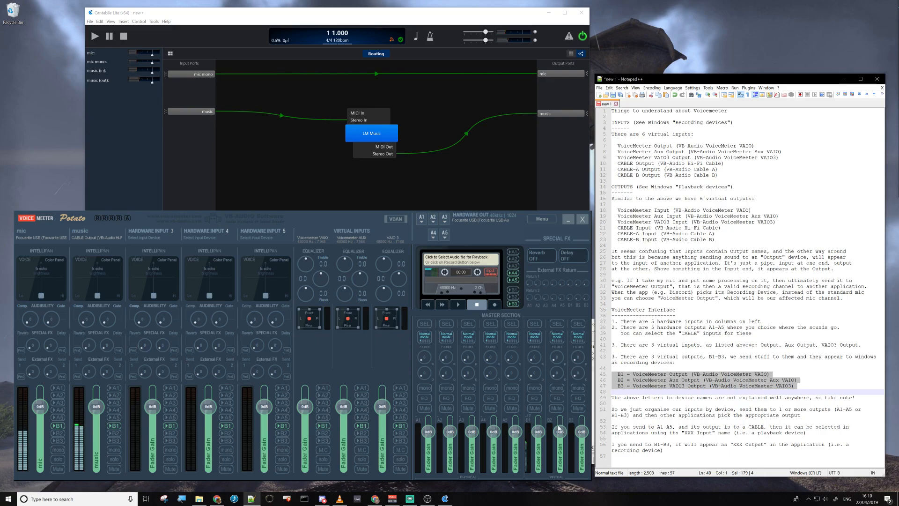
{"action": "left_click", "coordinate": [528, 421]}
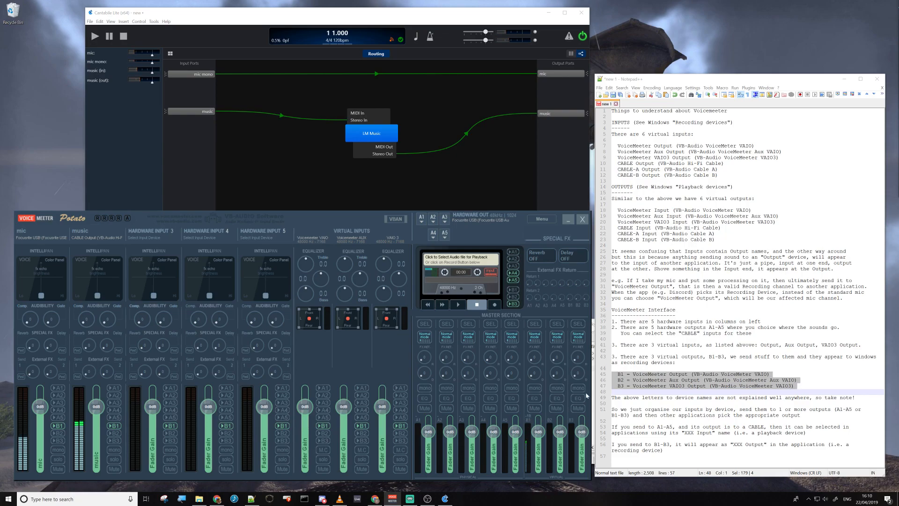
{"action": "left_click", "coordinate": [632, 375]}
{"action": "left_click_drag", "start_coordinate": [633, 374], "coordinate": [770, 374]}
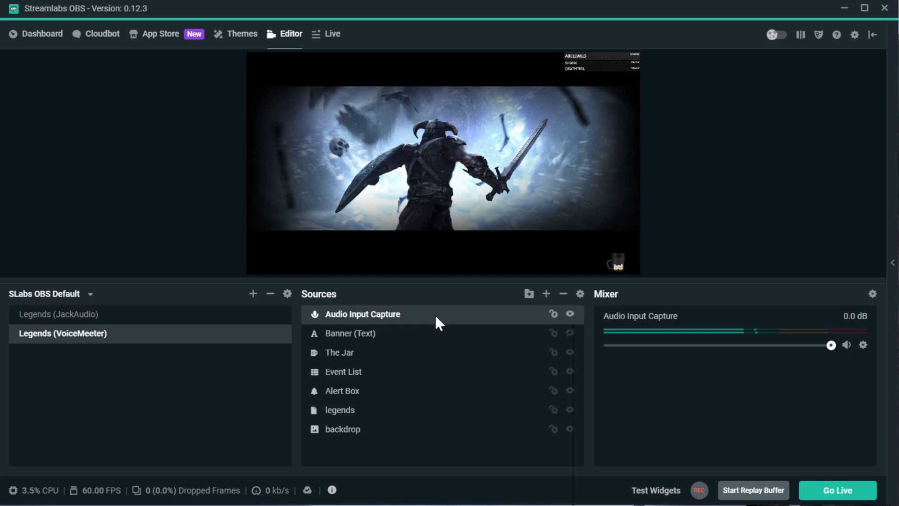
- Set Streamlabs OBS's Audio Input Capture device to VoiceMeeter VAIO3 Output (VB-Audio VoiceMeeter VAIO3) and enable B3 on Voicemeeter's music strip
{"action": "right_click", "coordinate": [439, 323]}
{"action": "left_click", "coordinate": [474, 489]}
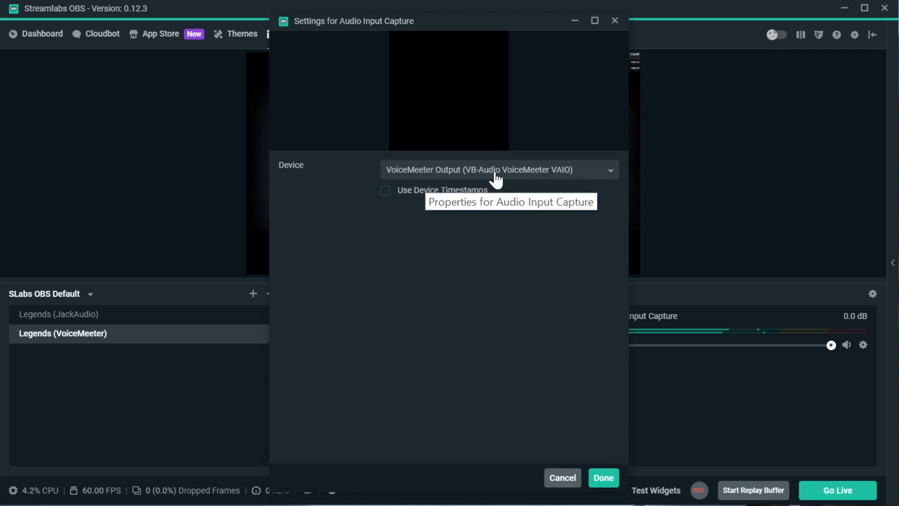
{"action": "left_click", "coordinate": [526, 177]}
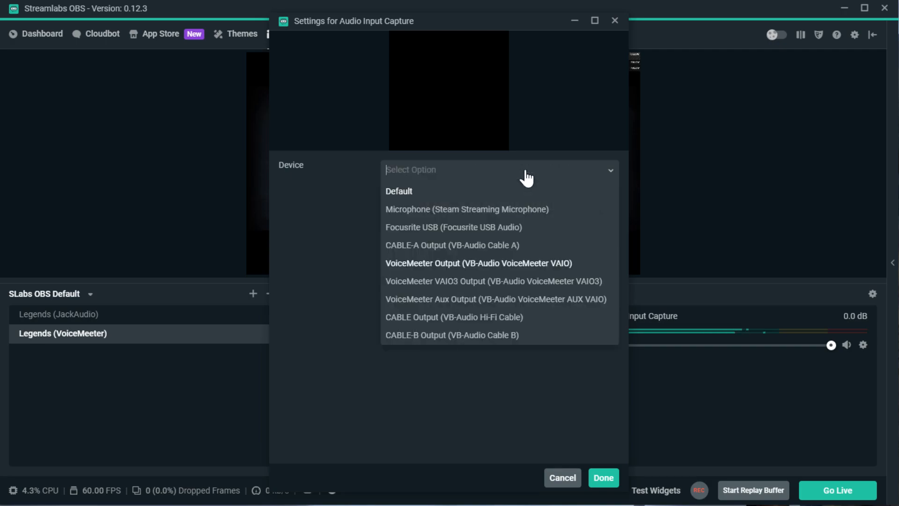
{"action": "left_click", "coordinate": [465, 286]}
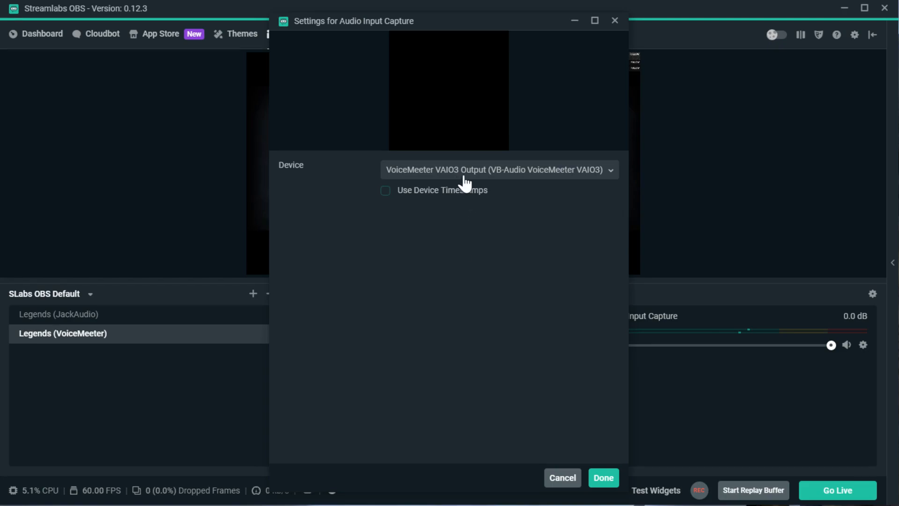
{"action": "left_click", "coordinate": [603, 478]}
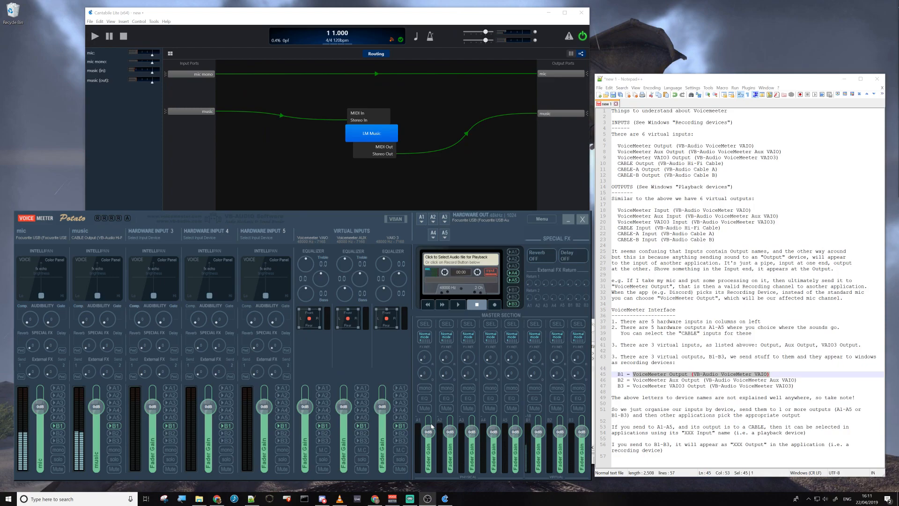
{"action": "left_click", "coordinate": [115, 441]}
- Re-examine which VoiceMeeter recording devices correspond to B1, B2 and B3 in the notes
{"action": "left_click", "coordinate": [633, 375]}
{"action": "left_click_drag", "start_coordinate": [633, 375], "coordinate": [795, 386]}
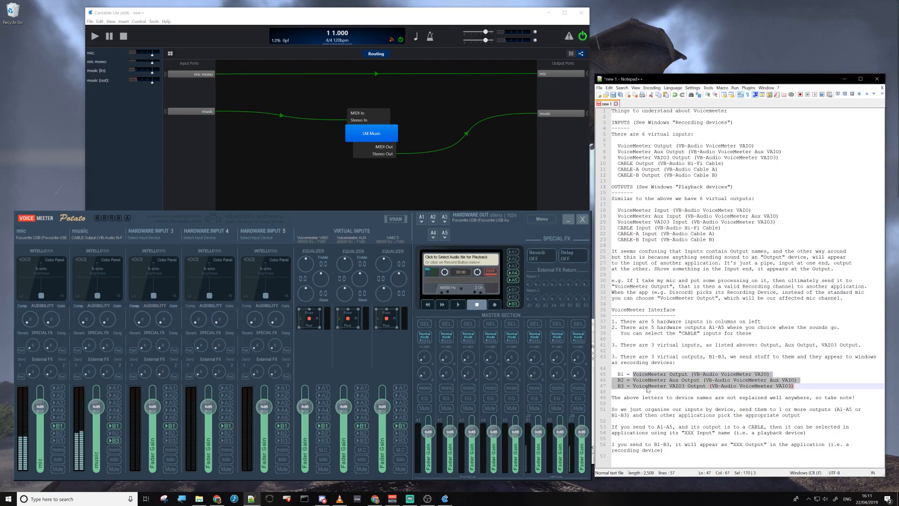
{"action": "left_click", "coordinate": [634, 381]}
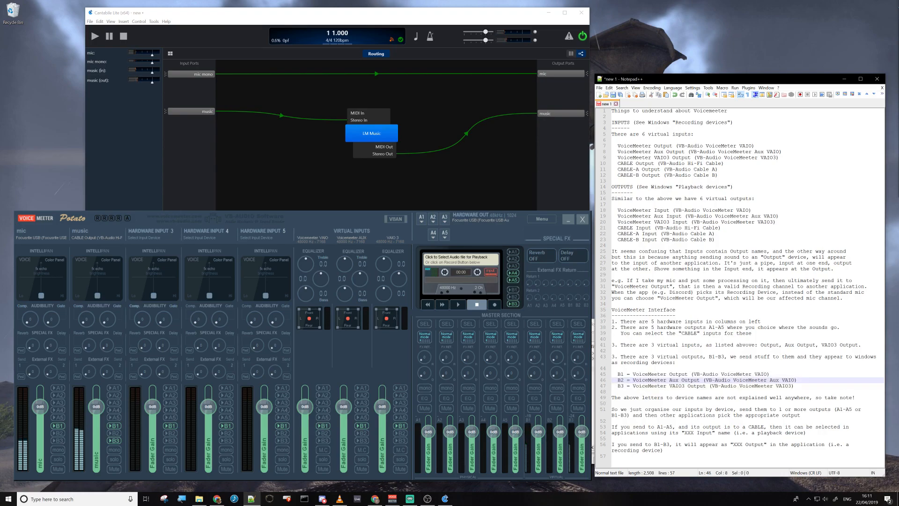
{"action": "left_click_drag", "start_coordinate": [633, 374], "coordinate": [688, 374]}
{"action": "right_click", "coordinate": [686, 376]}
{"action": "left_click", "coordinate": [677, 375]}
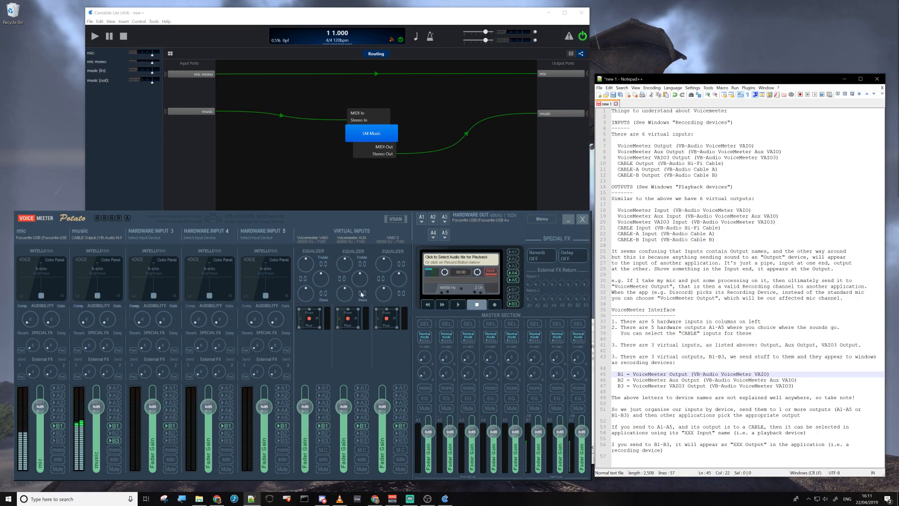
- Assign the MME: CABLE-B Input (VB-Audio Cable B) device to Voicemeeter's hardware output A5
{"action": "left_click", "coordinate": [348, 219]}
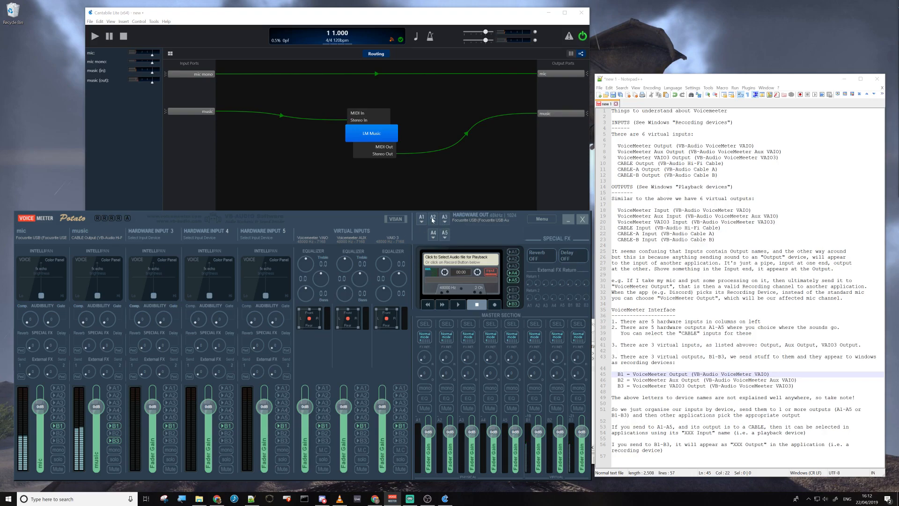
{"action": "left_click", "coordinate": [445, 235]}
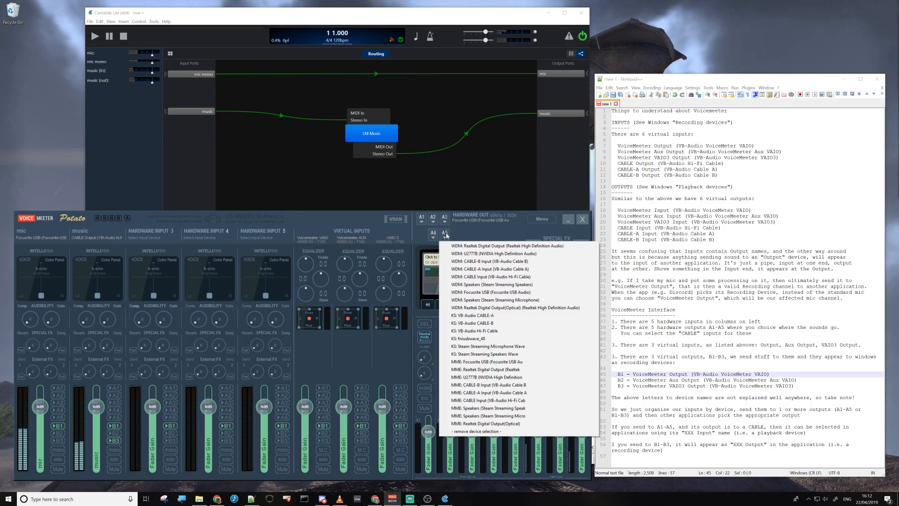
{"action": "left_click", "coordinate": [484, 385]}
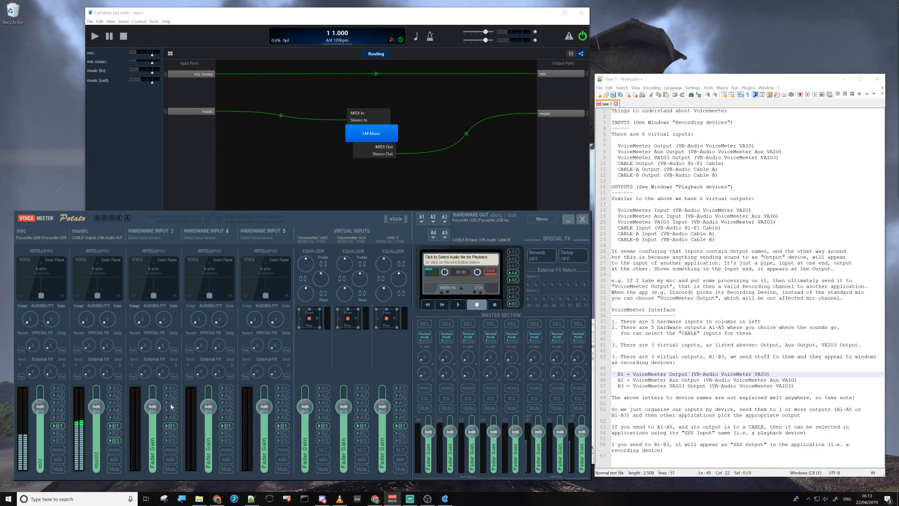
- Disable B3 and B1 on the music strip and send it to A5 instead
{"action": "left_click", "coordinate": [115, 440]}
{"action": "left_click", "coordinate": [116, 425]}
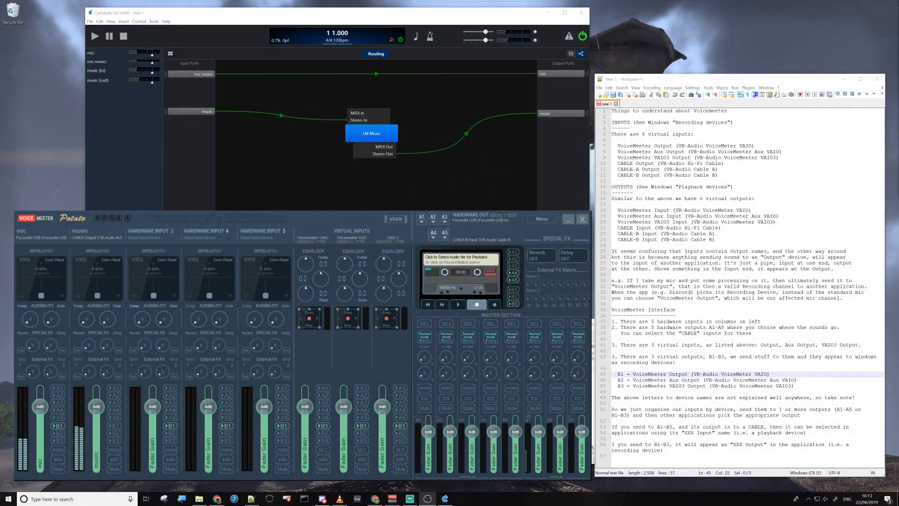
{"action": "left_click", "coordinate": [115, 417]}
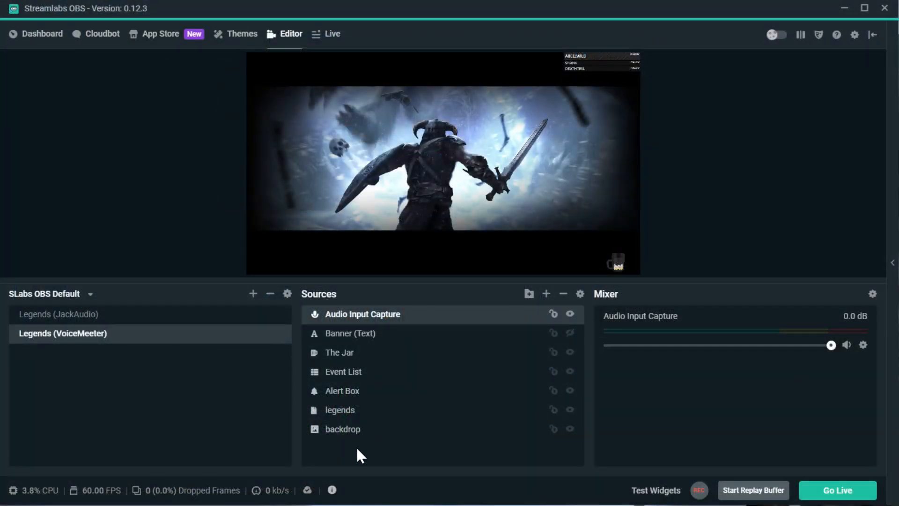
- In Streamlabs OBS, add a new Audio Output Capture source named "A5 (Cable B)"
{"action": "left_click", "coordinate": [546, 294]}
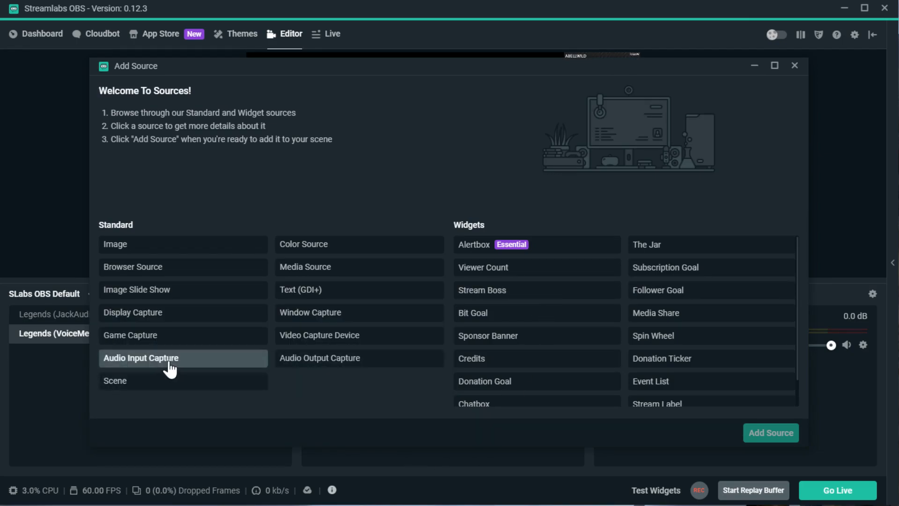
{"action": "left_click", "coordinate": [323, 361]}
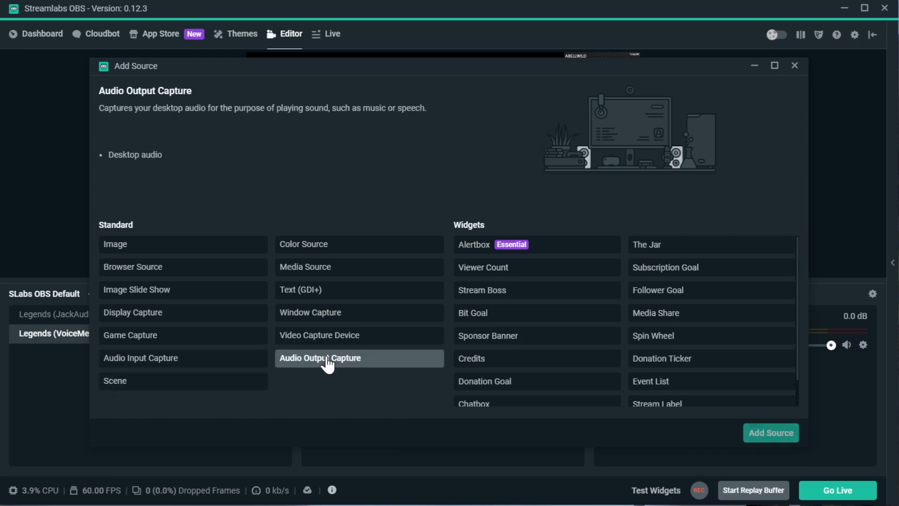
{"action": "left_click", "coordinate": [764, 435]}
{"action": "left_click", "coordinate": [585, 204]}
{"action": "left_click_drag", "start_coordinate": [389, 170], "coordinate": [235, 168]}
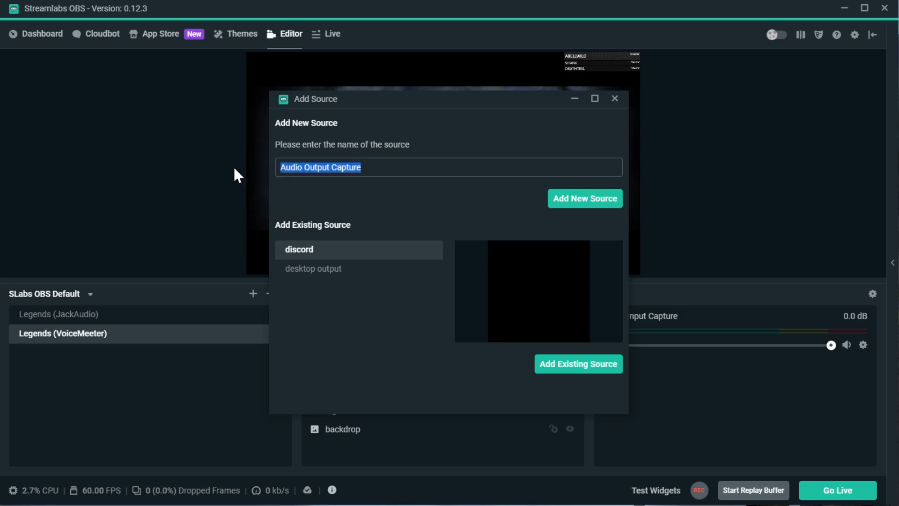
{"action": "type", "text": "A5"}
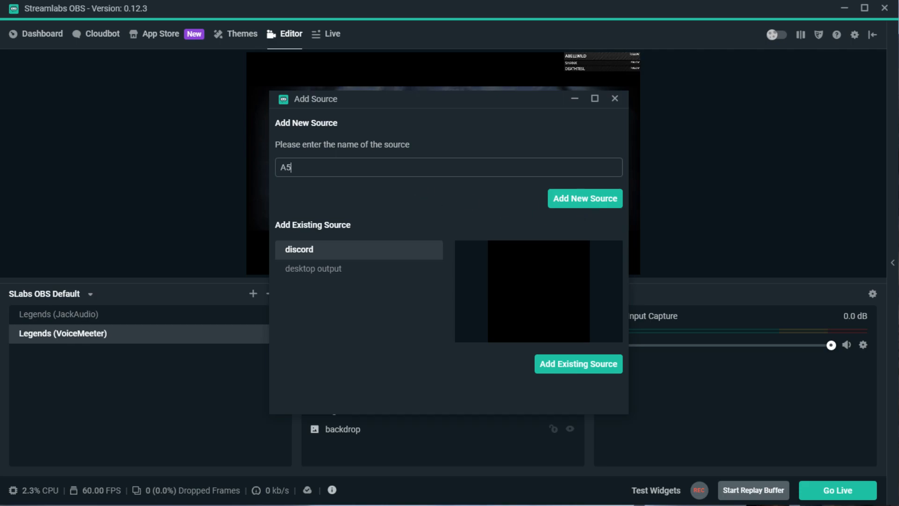
{"action": "type", "text": " (Cable B)"}
{"action": "left_click", "coordinate": [580, 206]}
- Set the new source's device to CABLE-B Input (VB-Audio Cable B) and accept its settings
{"action": "left_click", "coordinate": [442, 180]}
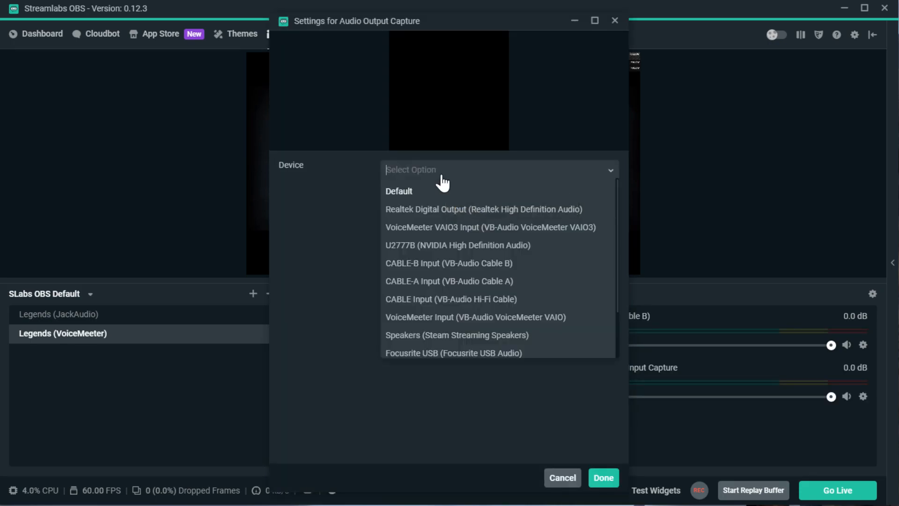
{"action": "left_click", "coordinate": [427, 265]}
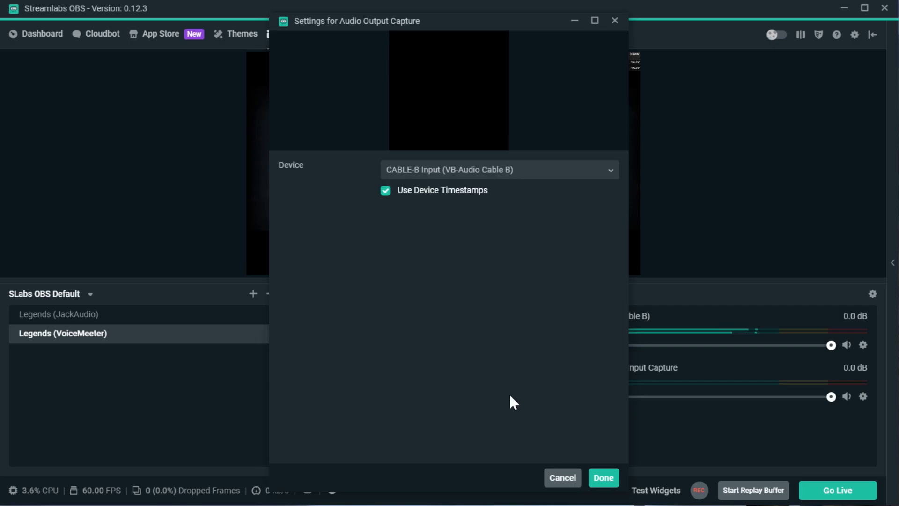
{"action": "left_click", "coordinate": [602, 479]}
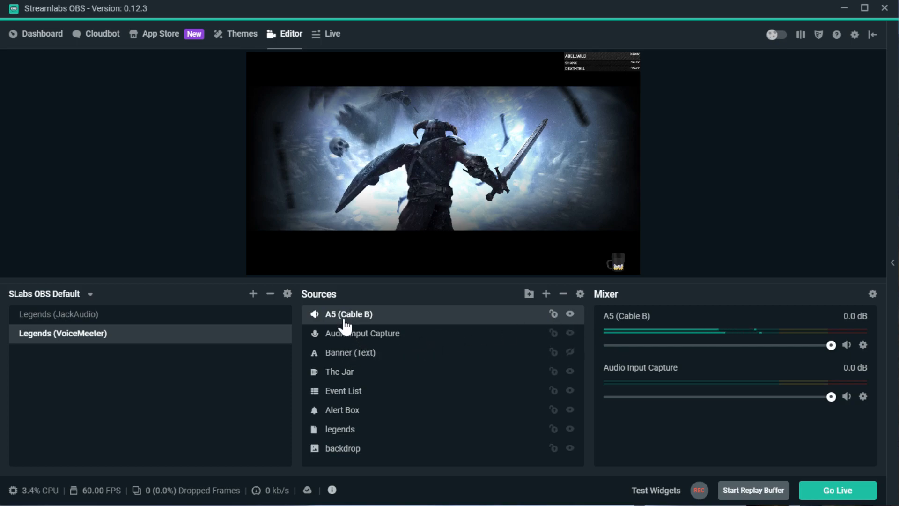
- Rename the Audio Input Capture source to "B1 (Output)"
{"action": "right_click", "coordinate": [355, 334]}
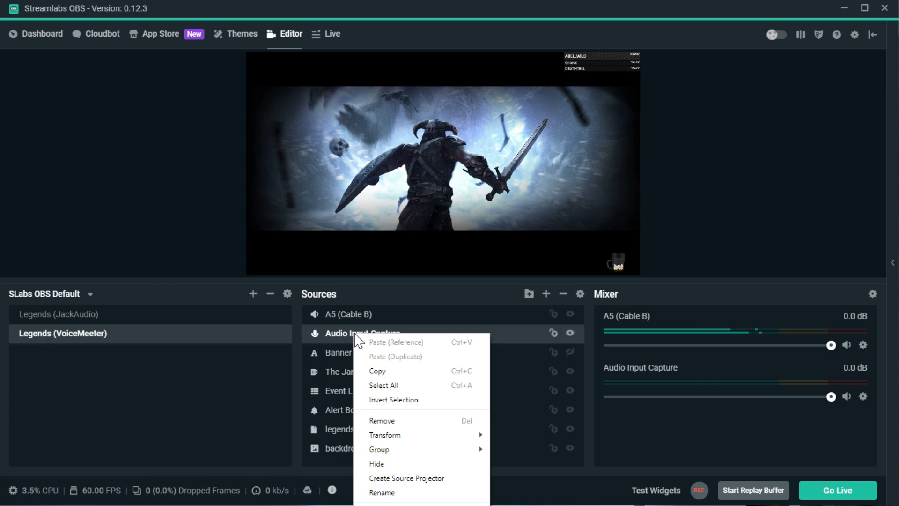
{"action": "left_click", "coordinate": [338, 335]}
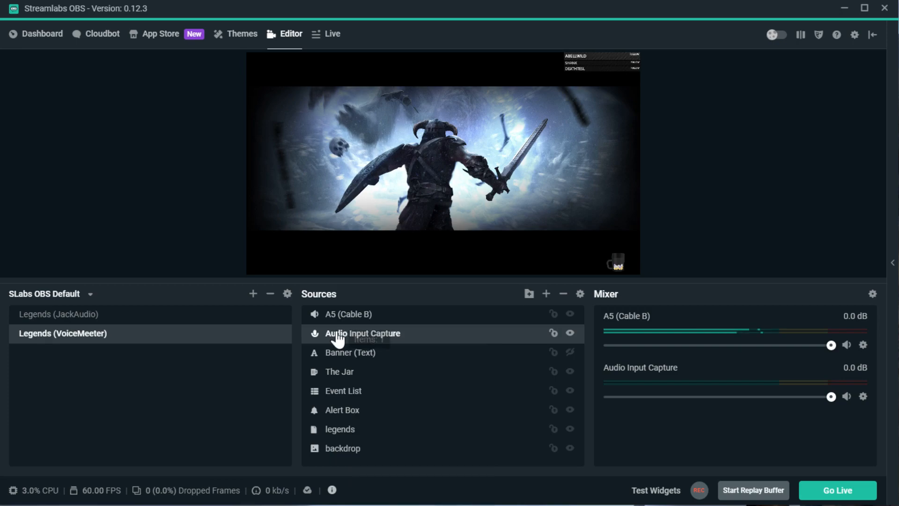
{"action": "left_click", "coordinate": [338, 317]}
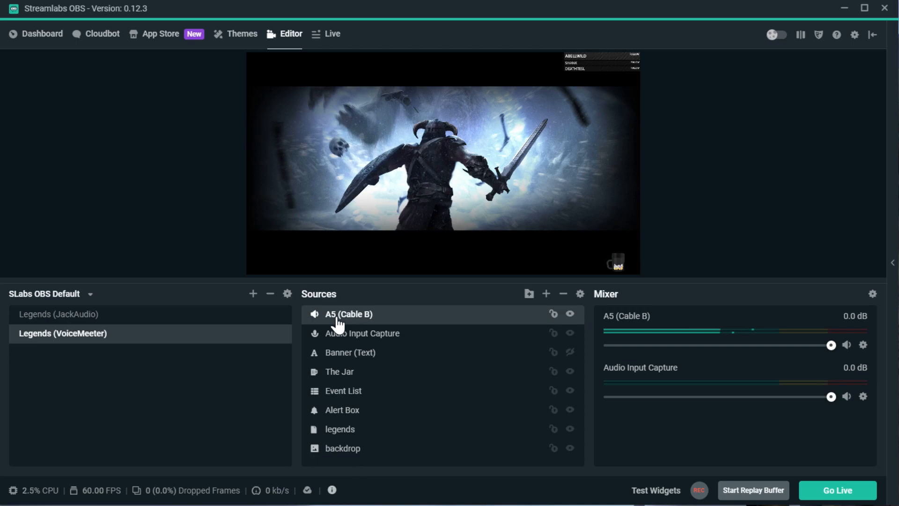
{"action": "left_click", "coordinate": [362, 335]}
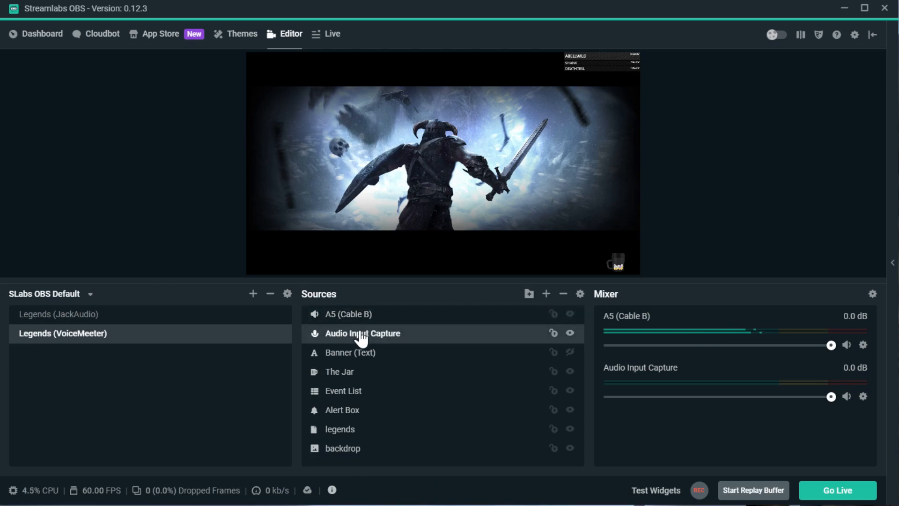
{"action": "right_click", "coordinate": [362, 335]}
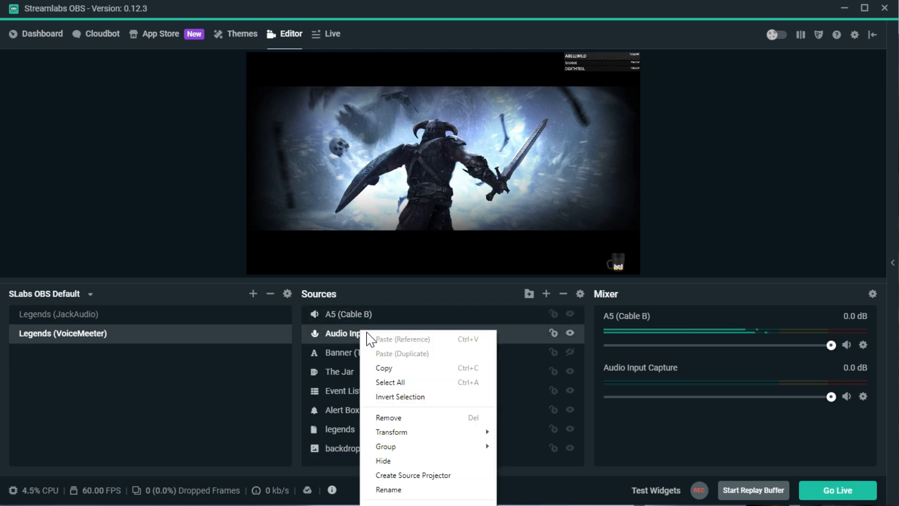
{"action": "left_click", "coordinate": [403, 489]}
{"action": "left_click_drag", "start_coordinate": [426, 195], "coordinate": [450, 440]}
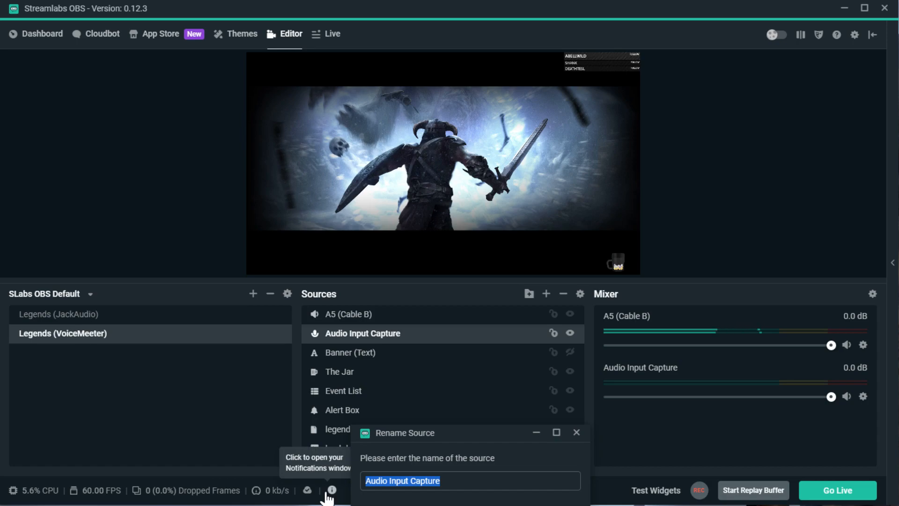
{"action": "type", "text": "B1 ("}
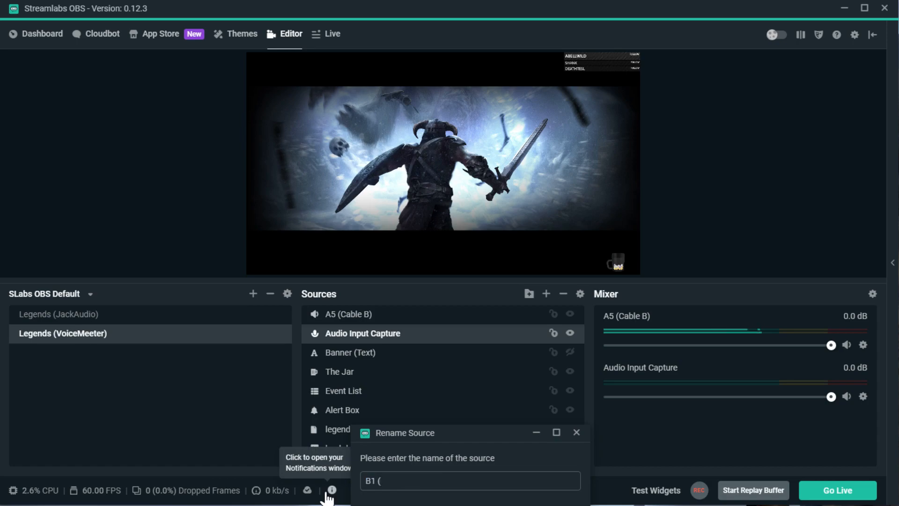
{"action": "type", "text": "Output)"}
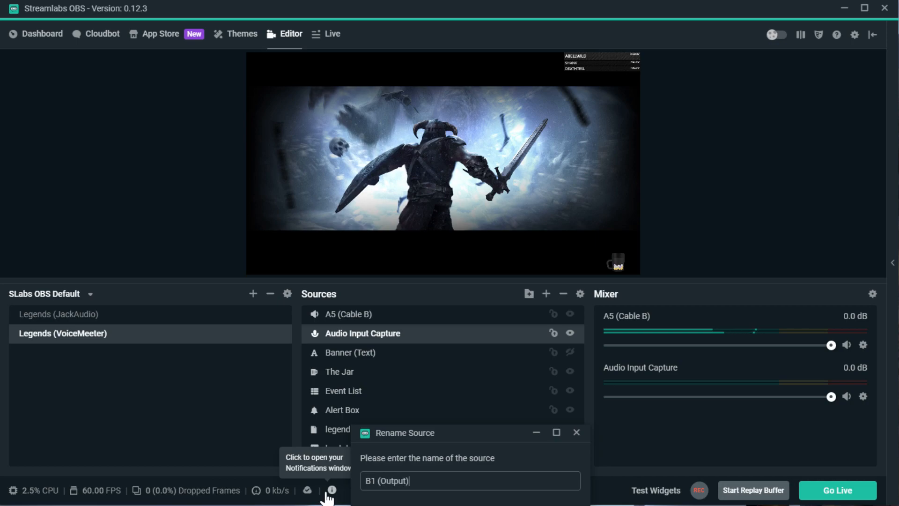
{"action": "key", "text": "Return"}
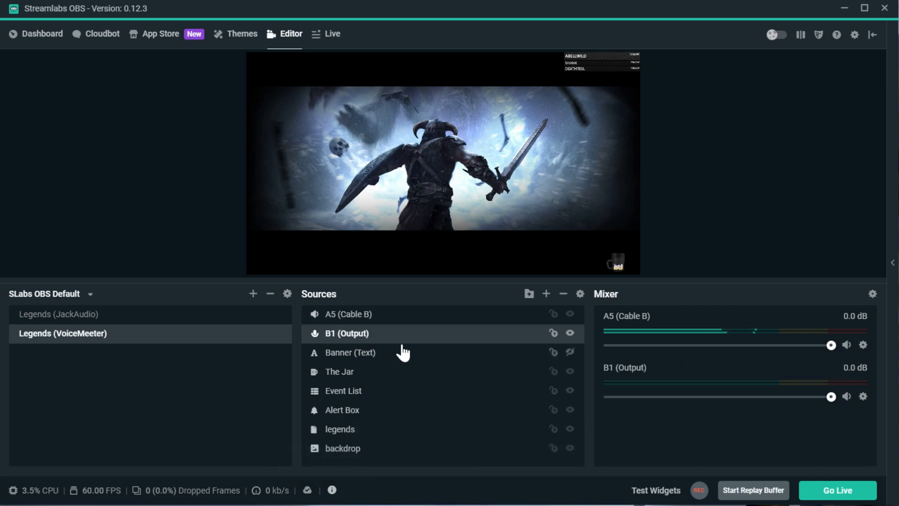
- Switch back to Voicemeeter and enable B1 on the music strip alongside A5
{"action": "left_click", "coordinate": [368, 317]}
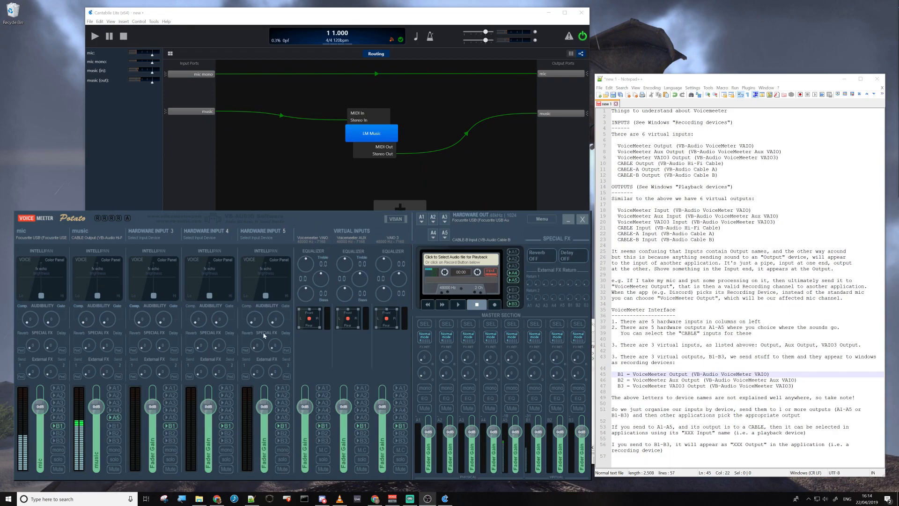
{"action": "left_click", "coordinate": [112, 418]}
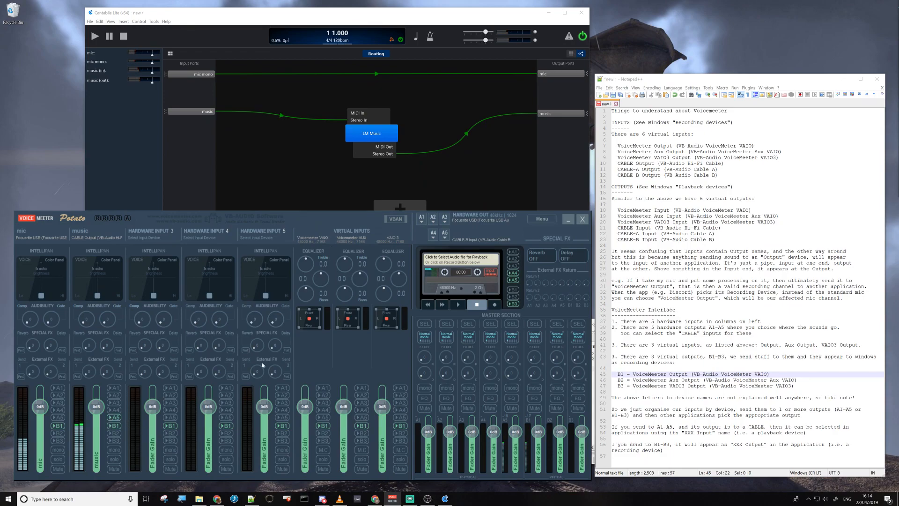